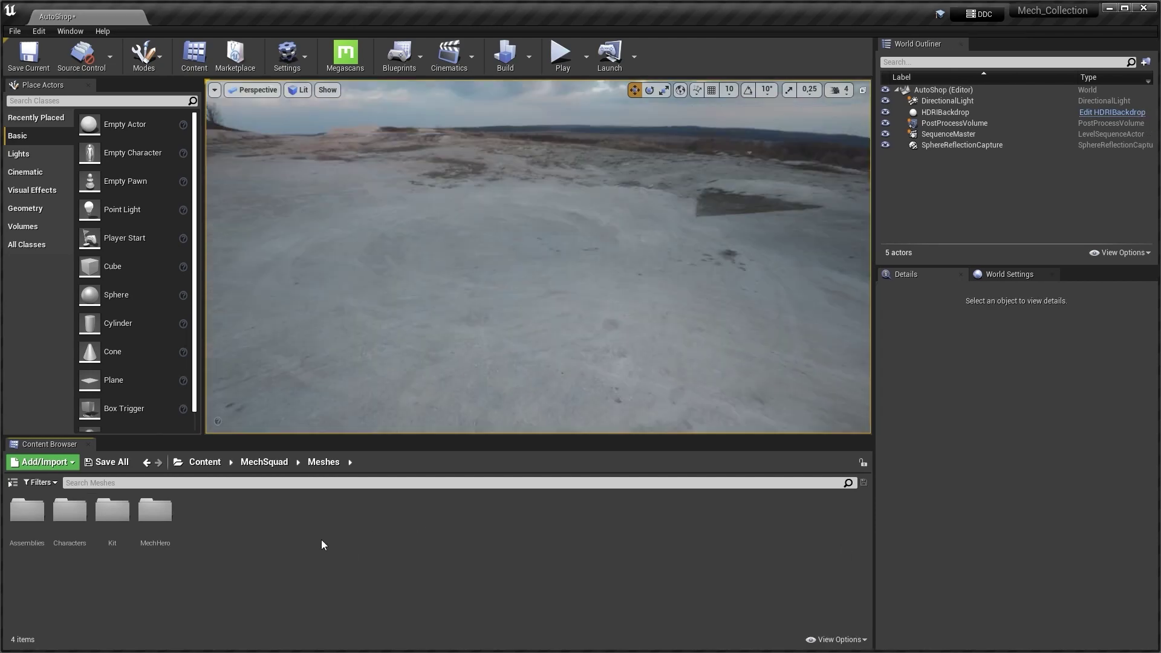
Browse the MechHero folder, checking the part meshes in FlyParts and the Fly blueprint in BluePrints
double_click(156, 510)
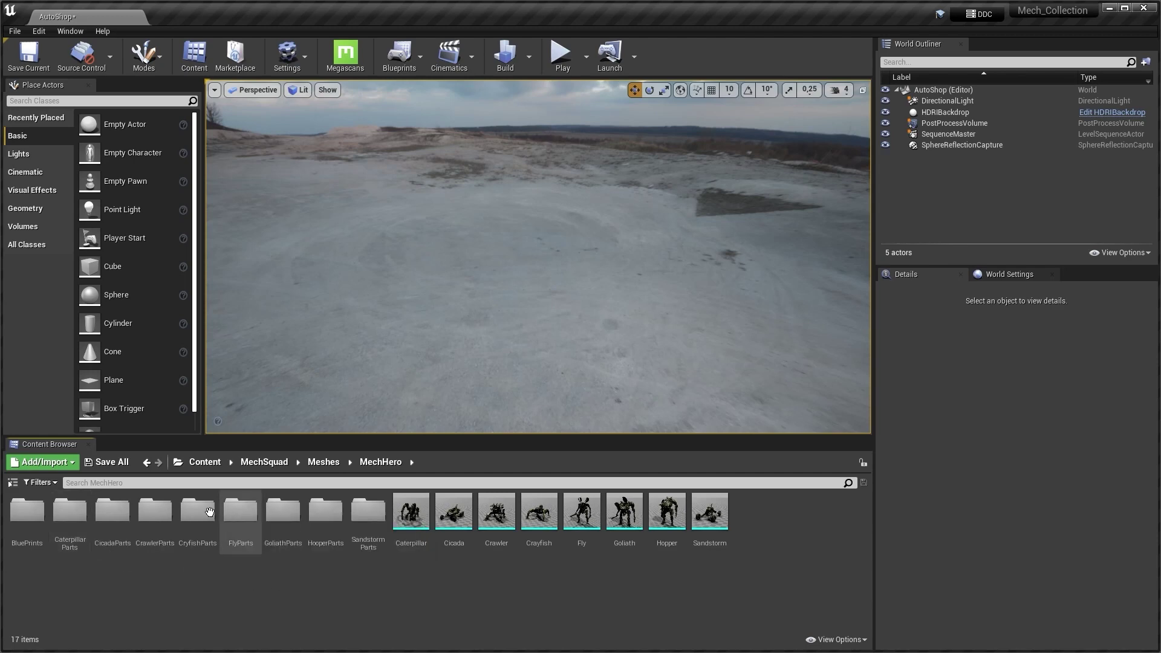
double_click(240, 513)
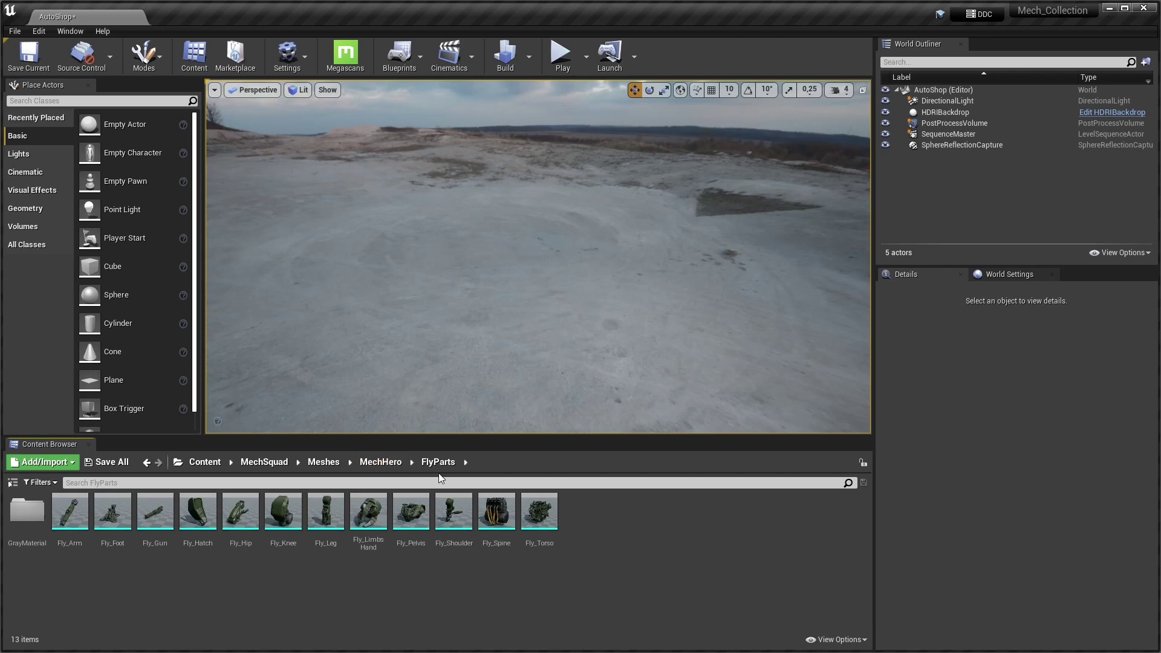
click(69, 513)
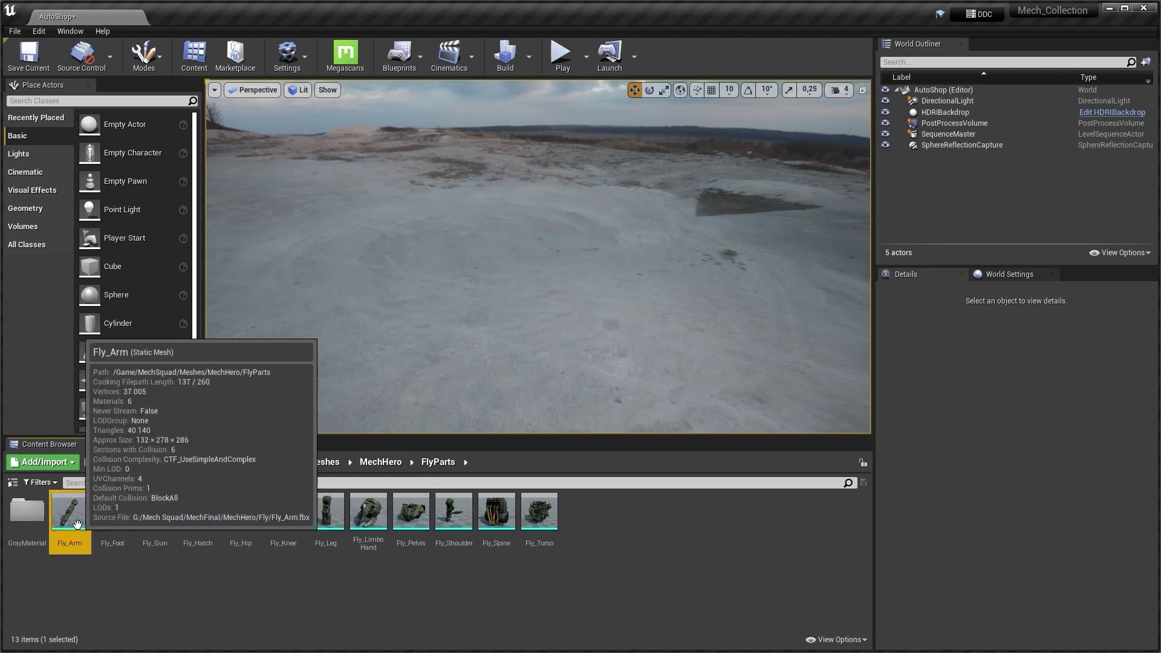
click(380, 462)
double_click(27, 513)
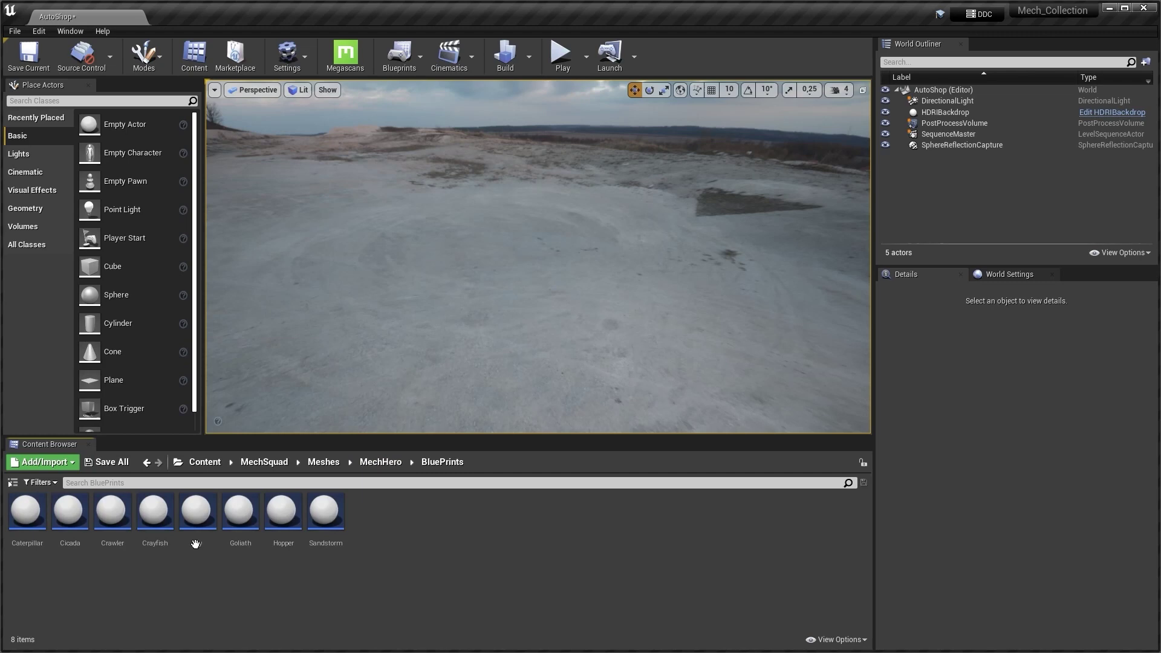
click(197, 520)
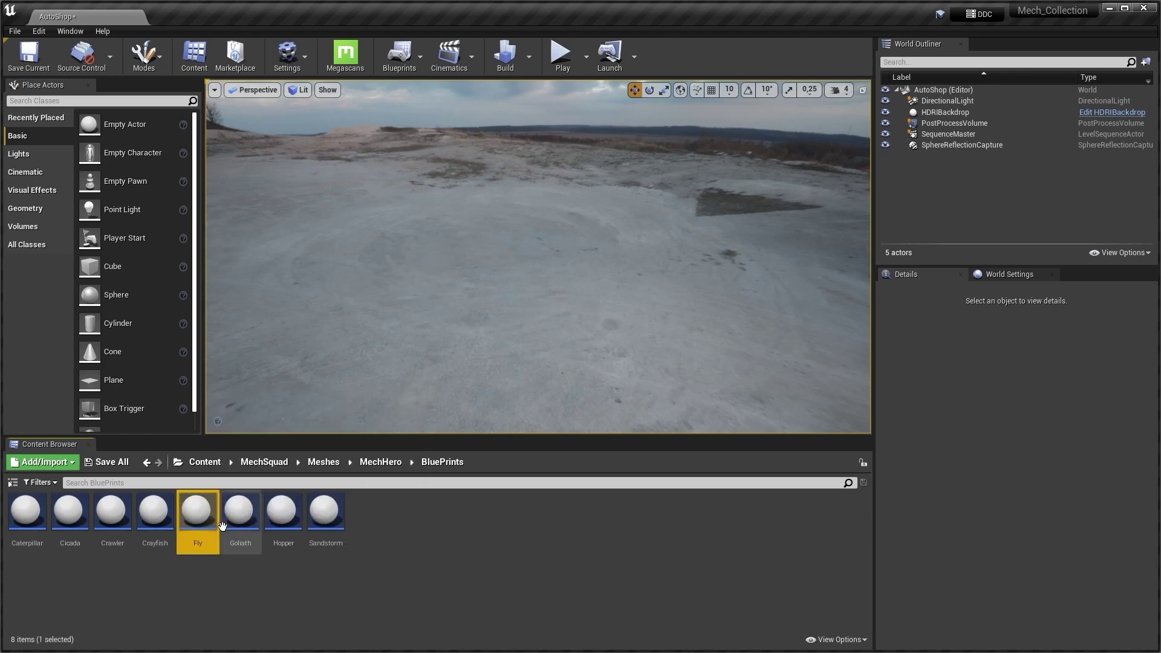
click(387, 469)
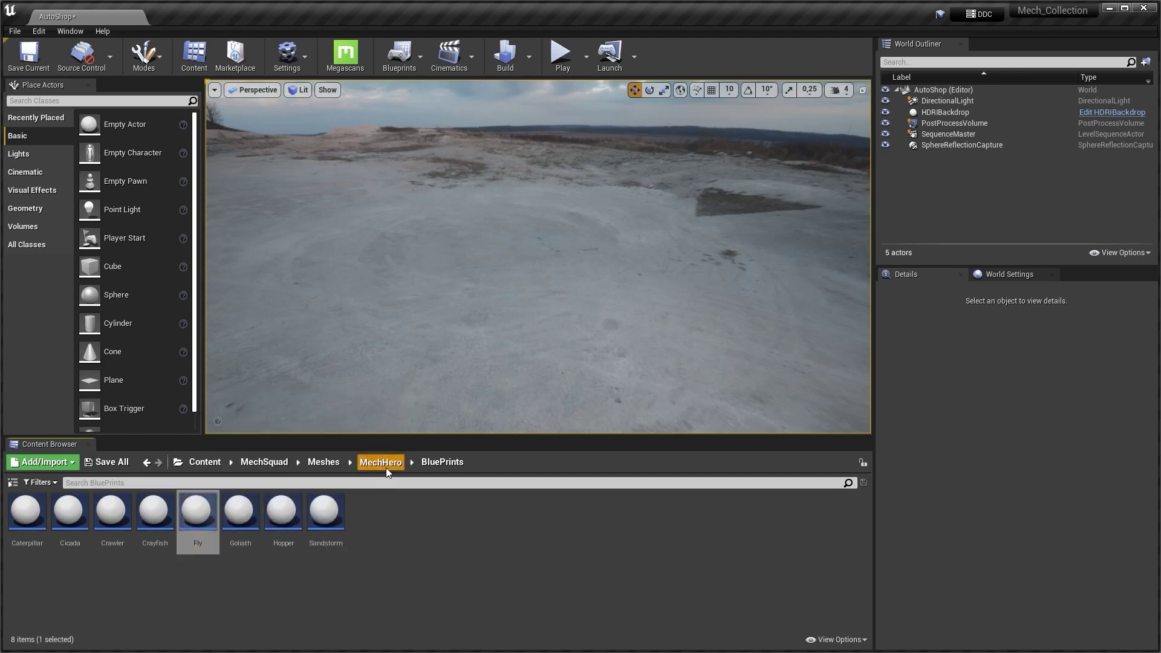
click(386, 470)
Place the Fly_Torso mesh from the FlyParts folder into the level
double_click(227, 510)
mouse_move(283, 531)
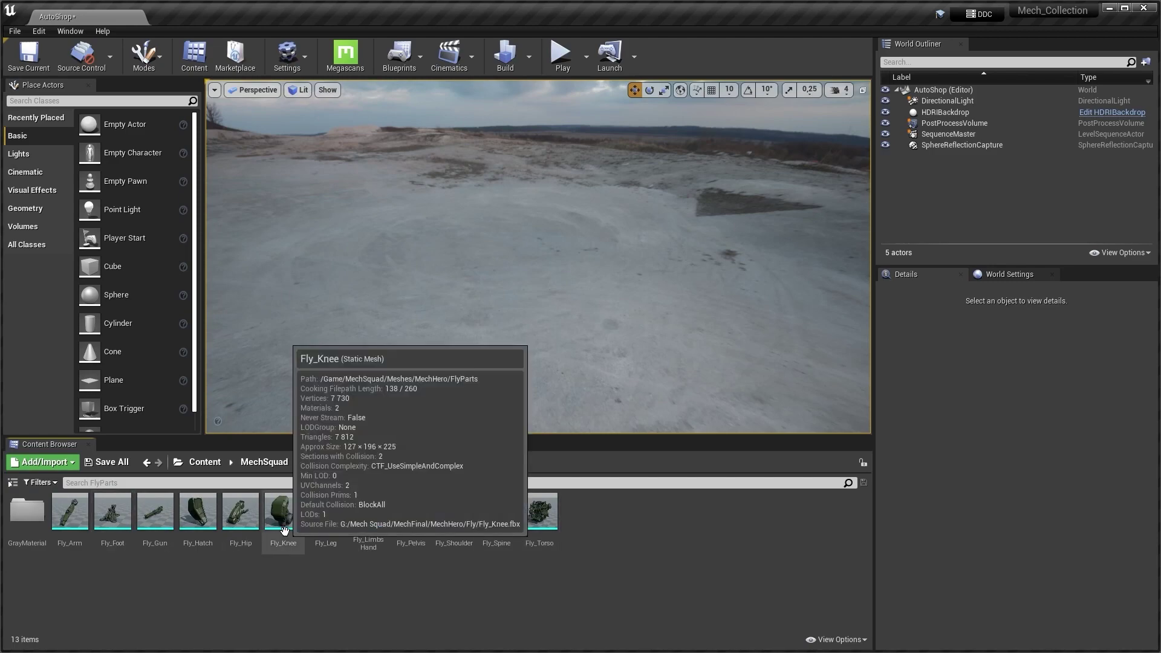
drag(539, 517, 450, 323)
mouse_move(626, 388)
right_down()
mouse_move(599, 390)
mouse_move(626, 387)
right_up()
key(s)
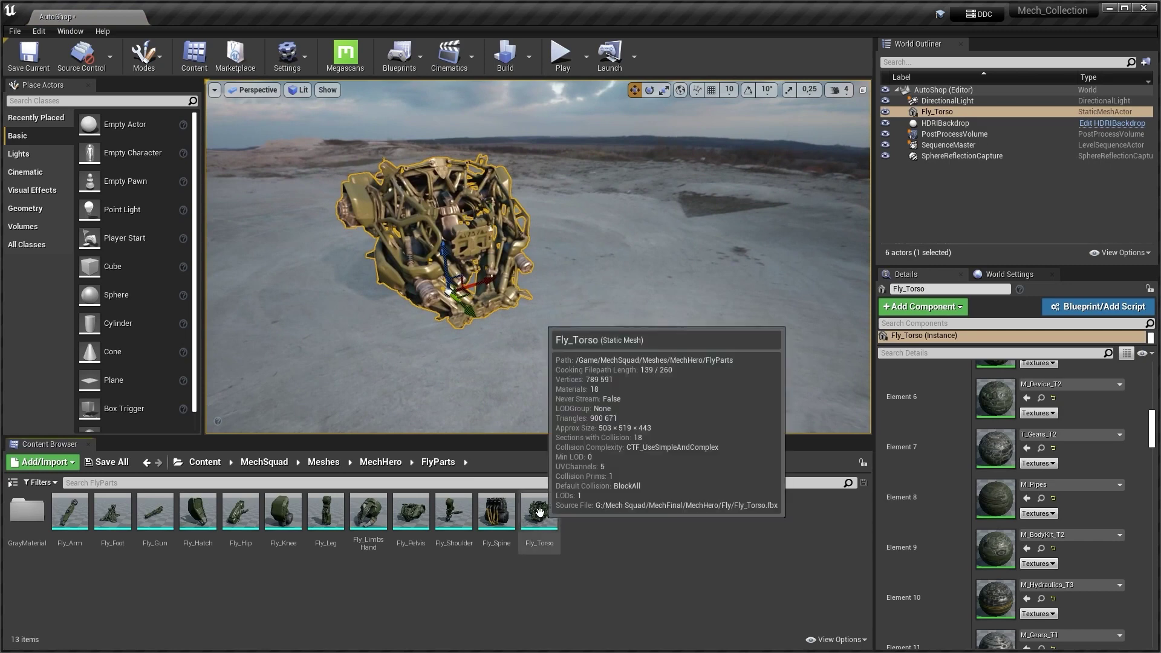
Open the Fly_Torso mesh in its editor and examine its material slots and the preview model
double_click(539, 514)
drag(624, 264, 673, 298)
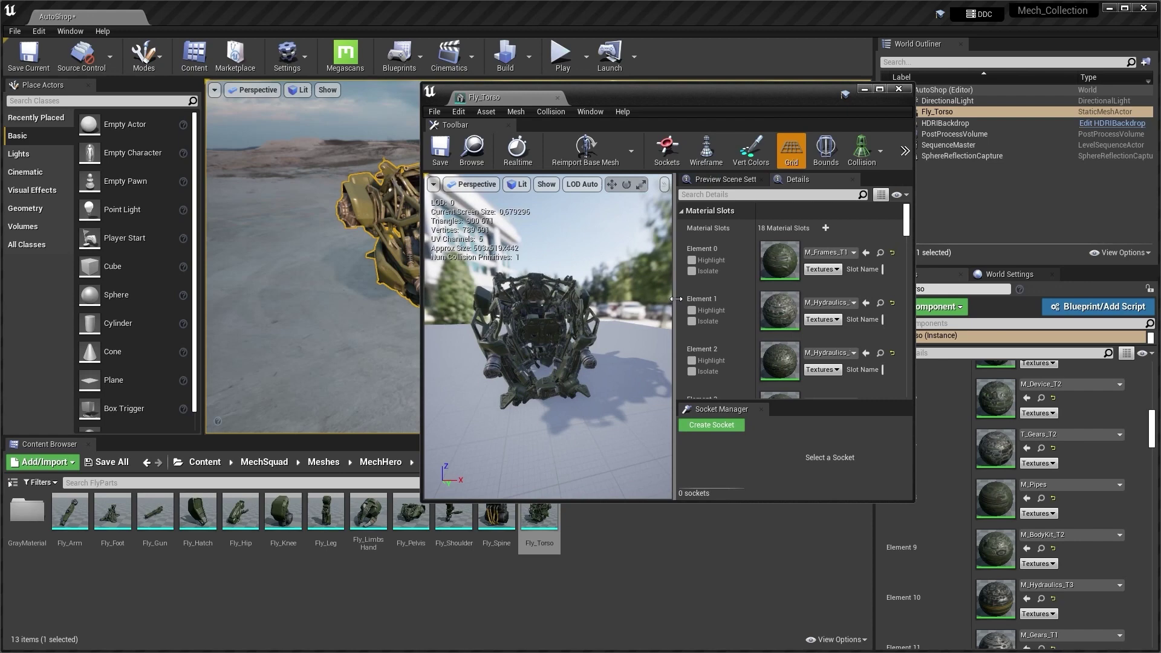
scroll(796, 297, down, 5)
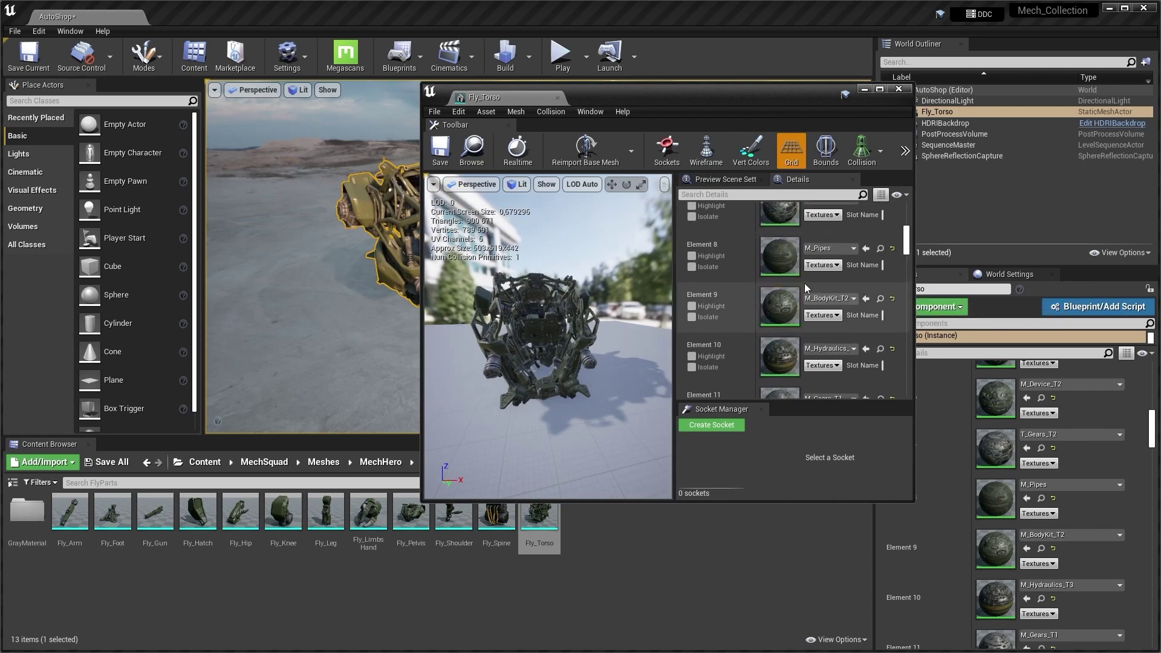
scroll(776, 350, down, 4)
scroll(777, 352, up, 5)
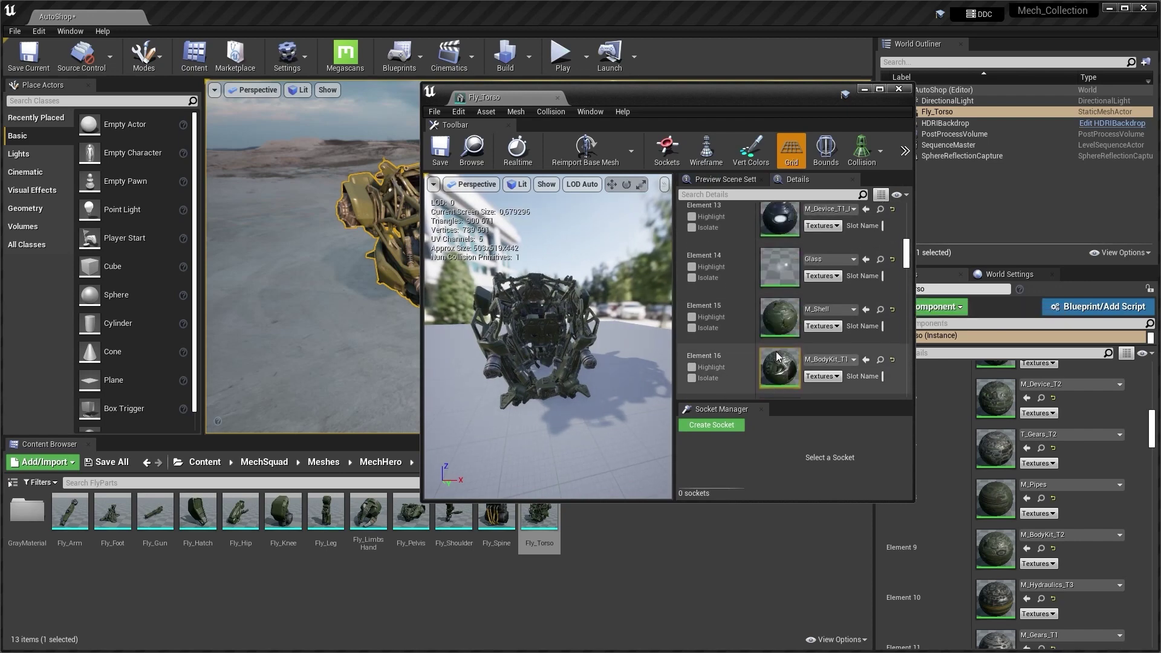
scroll(778, 373, up, 1)
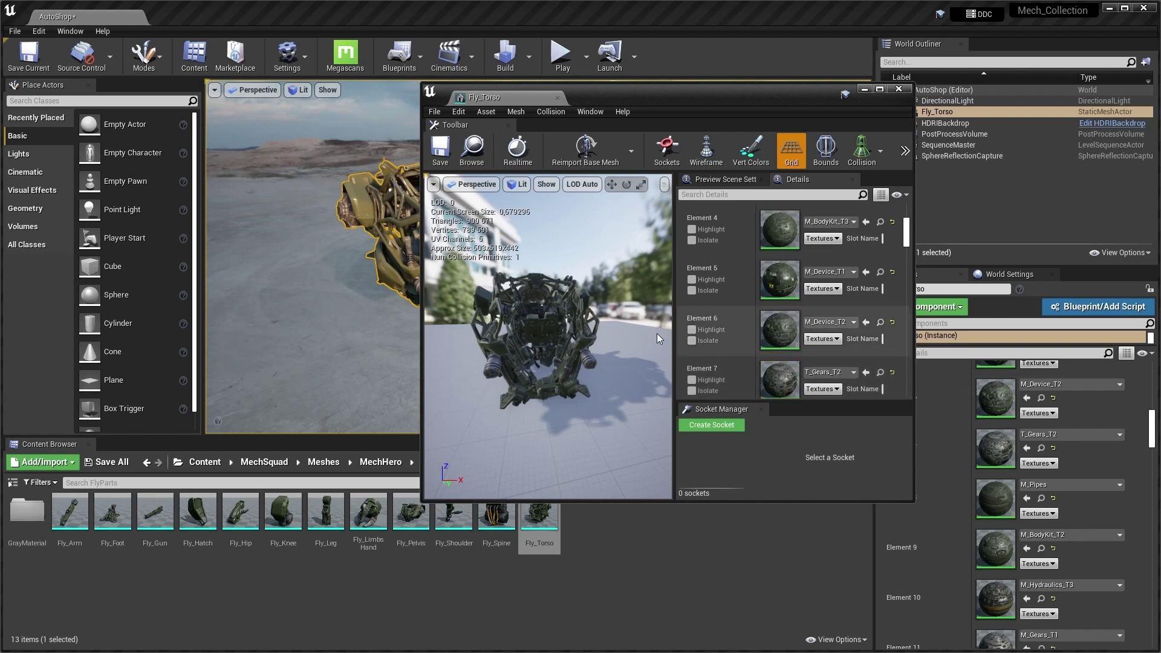
drag(527, 329, 466, 333)
scroll(527, 329, up, 3)
drag(579, 330, 523, 332)
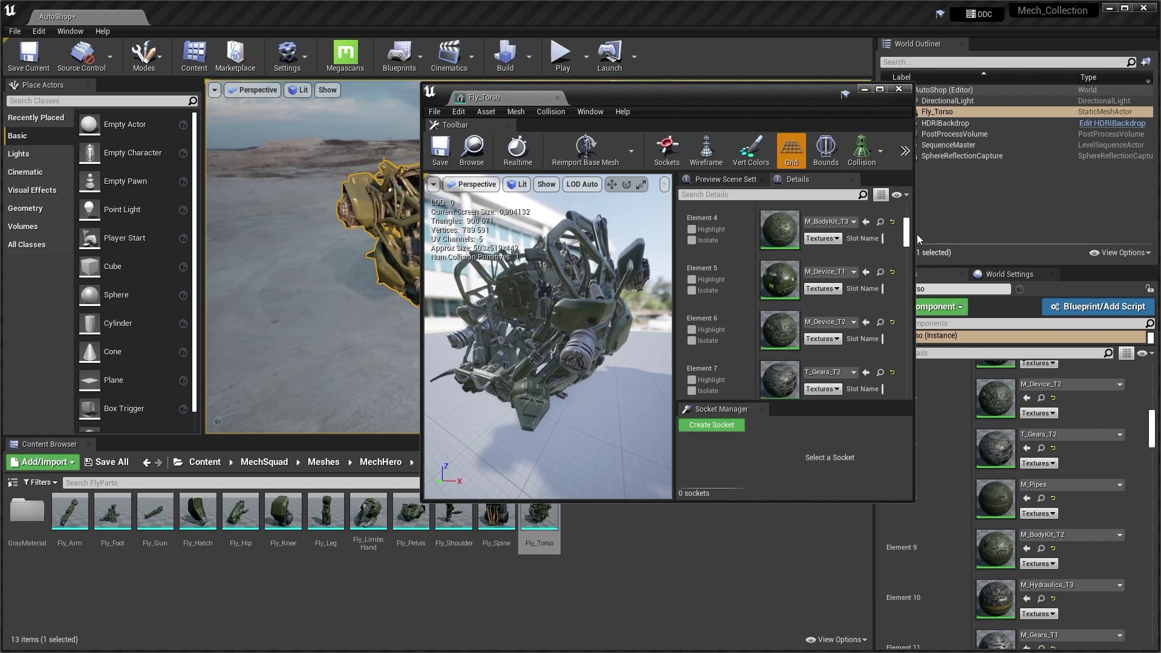
Widen the mesh editor, locate the material assigned to Element 4, M_BodyKit_T3, in its folder and open it
drag(916, 238, 1100, 237)
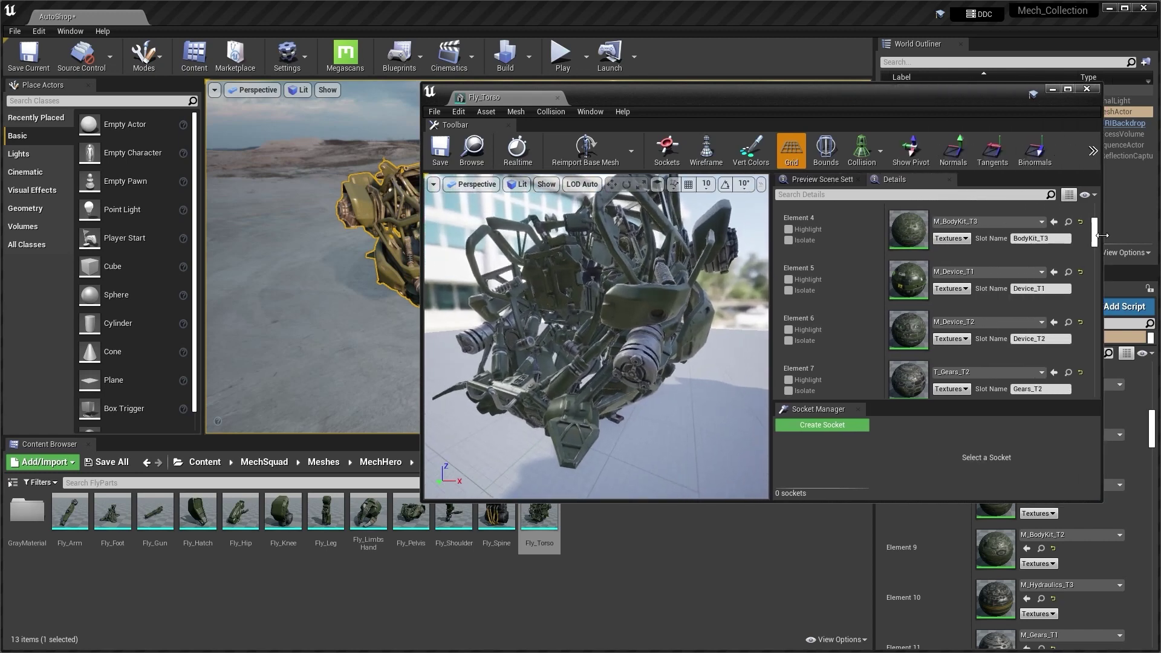
click(1068, 222)
double_click(158, 512)
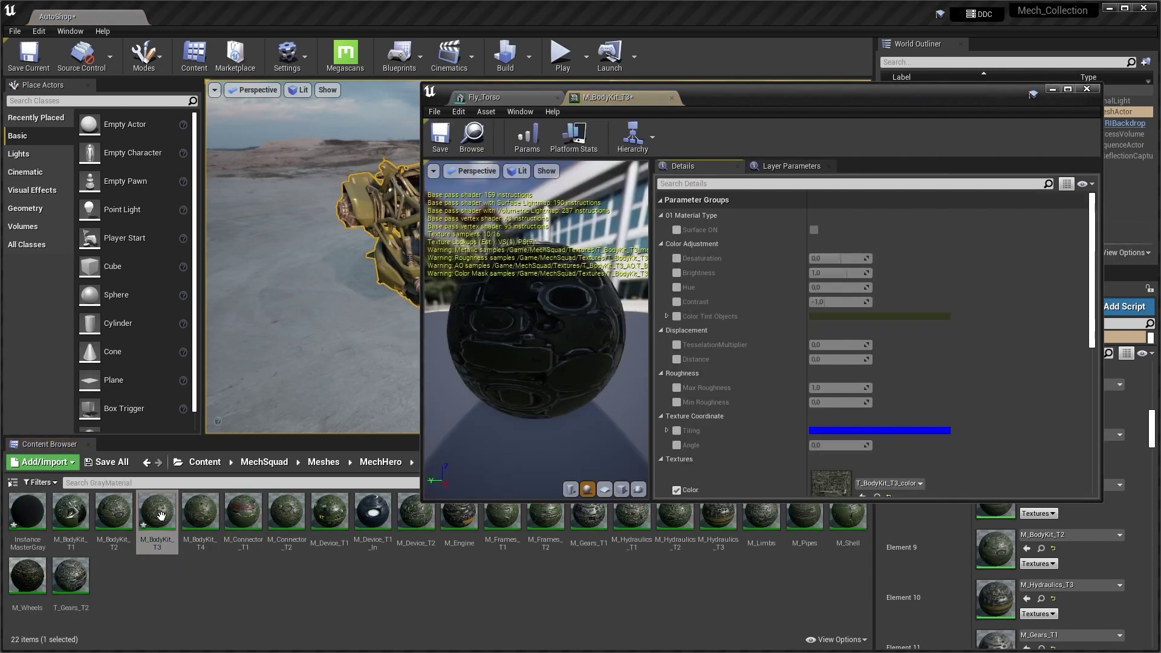
Enable the Color Tint Objects override in M_BodyKit_T3 and detach the Fly_Torso editor into its own window
click(676, 317)
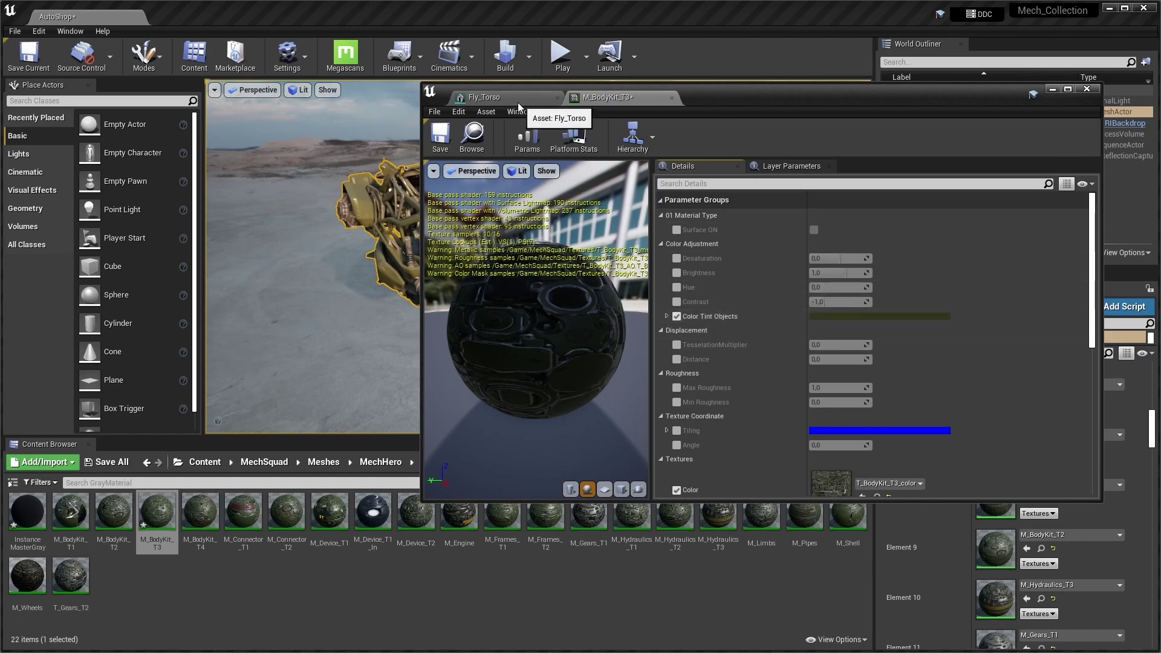
drag(518, 106, 116, 199)
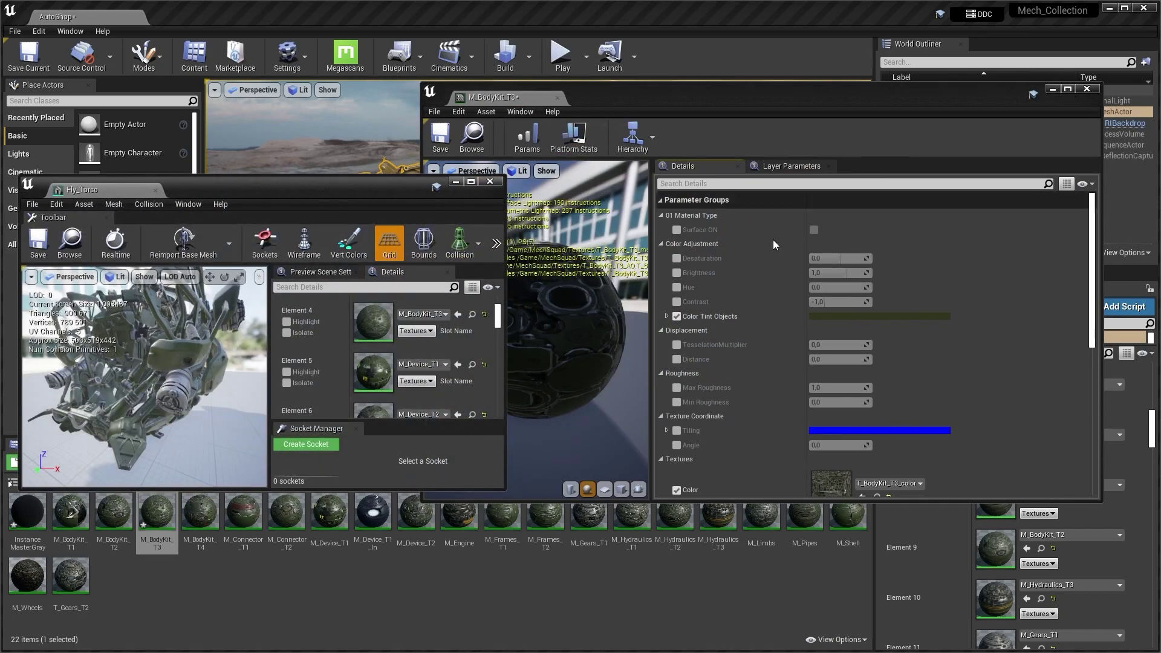
Set M_BodyKit_T3's Color Tint Objects to a pinkish red, hex sRGB B55F69FF
click(865, 316)
click(985, 404)
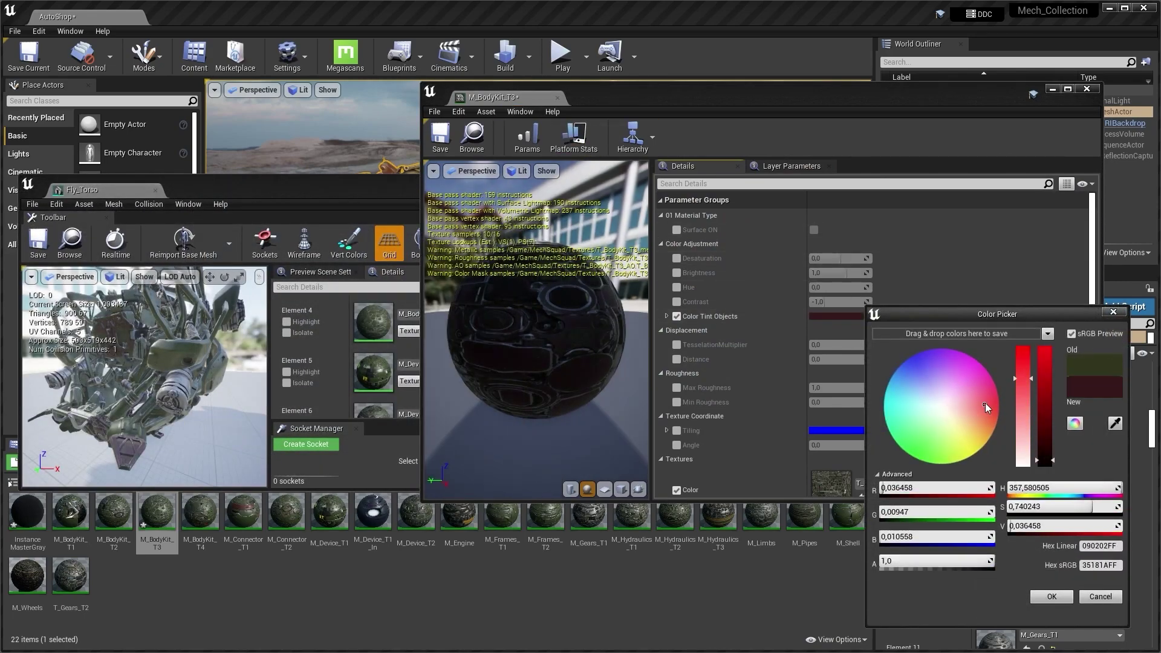
drag(1044, 390, 1045, 410)
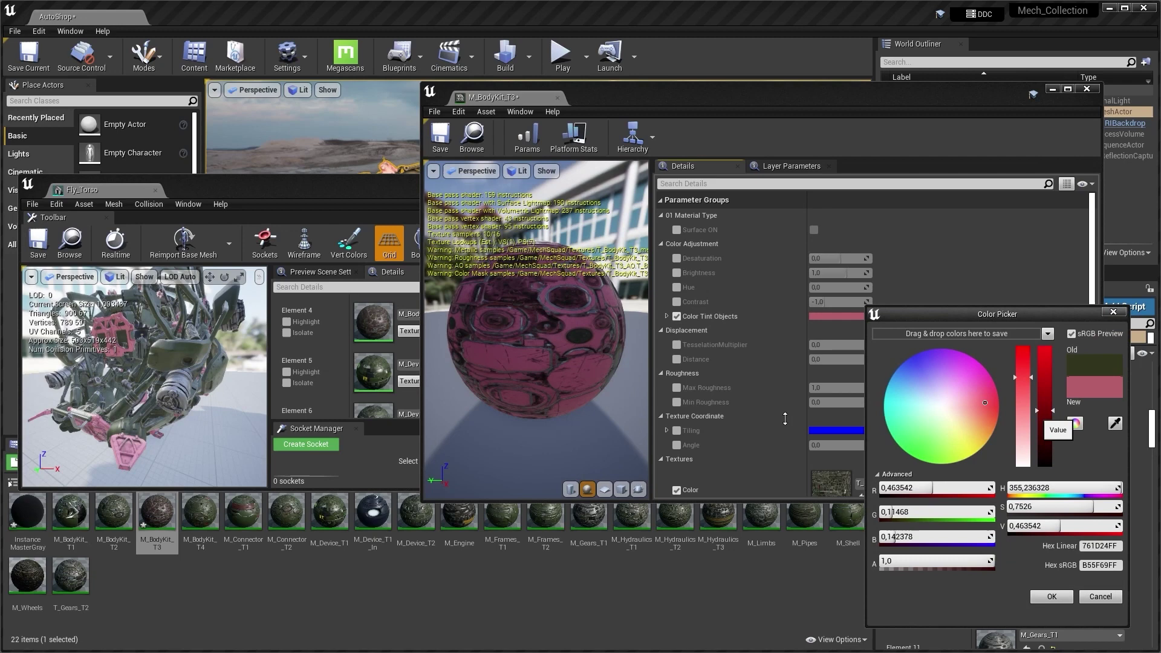
Inspect the tinted parts on the Fly_Torso preview model and look through its material slots
right_drag(135, 372, 99, 360)
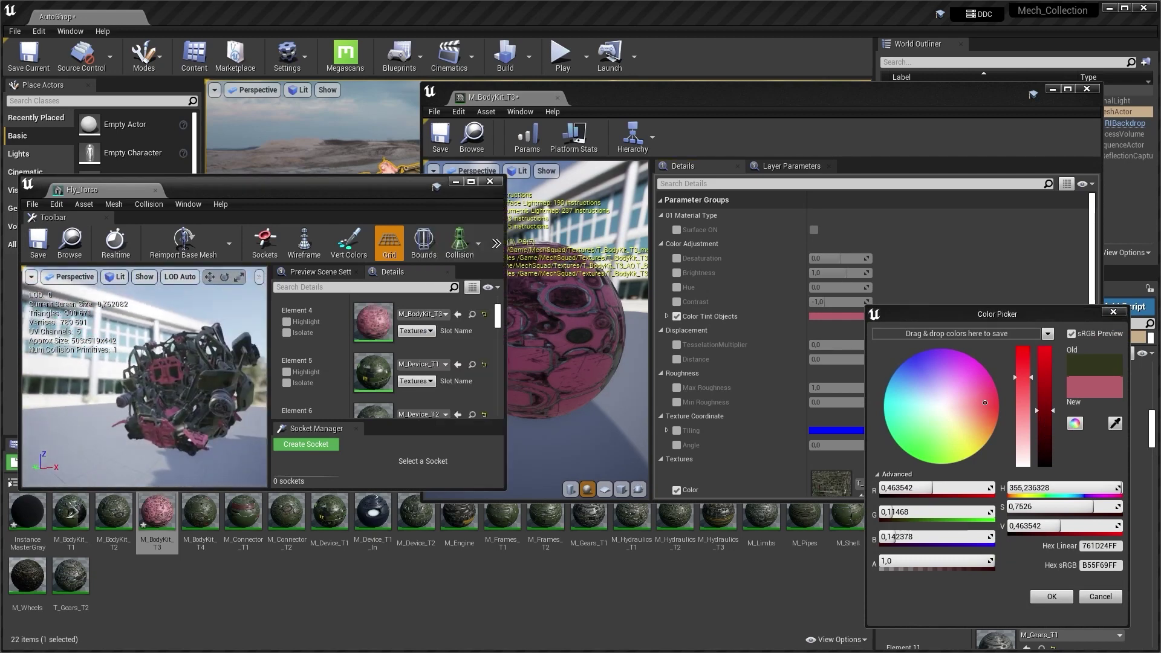
drag(145, 386, 63, 387)
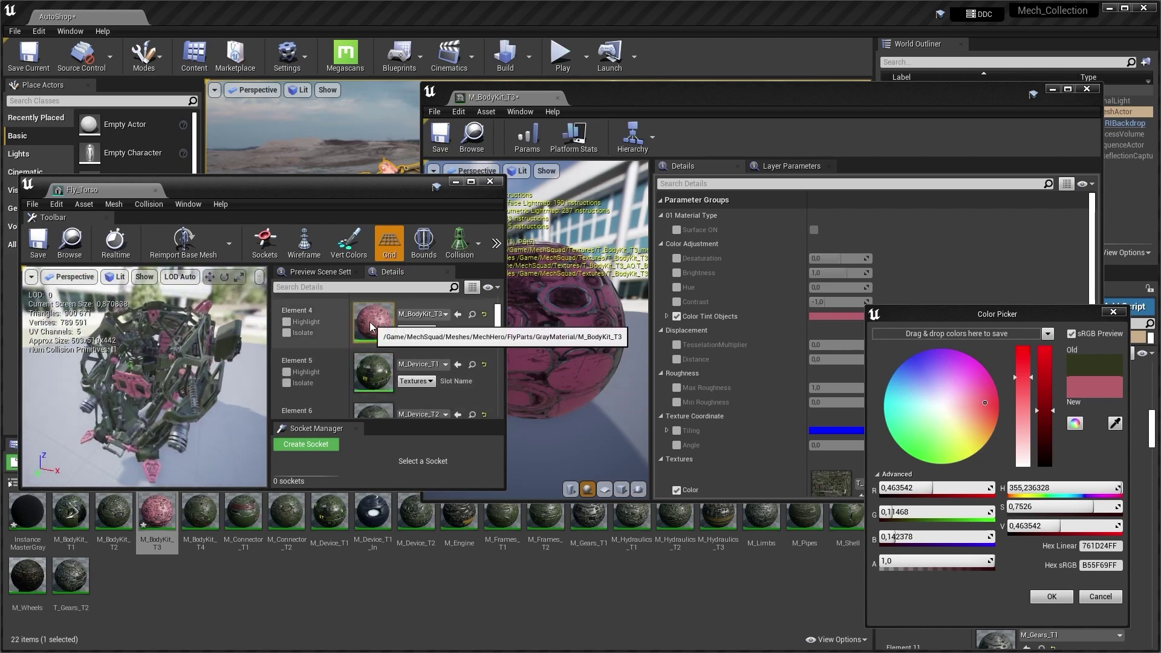
scroll(375, 338, down, 6)
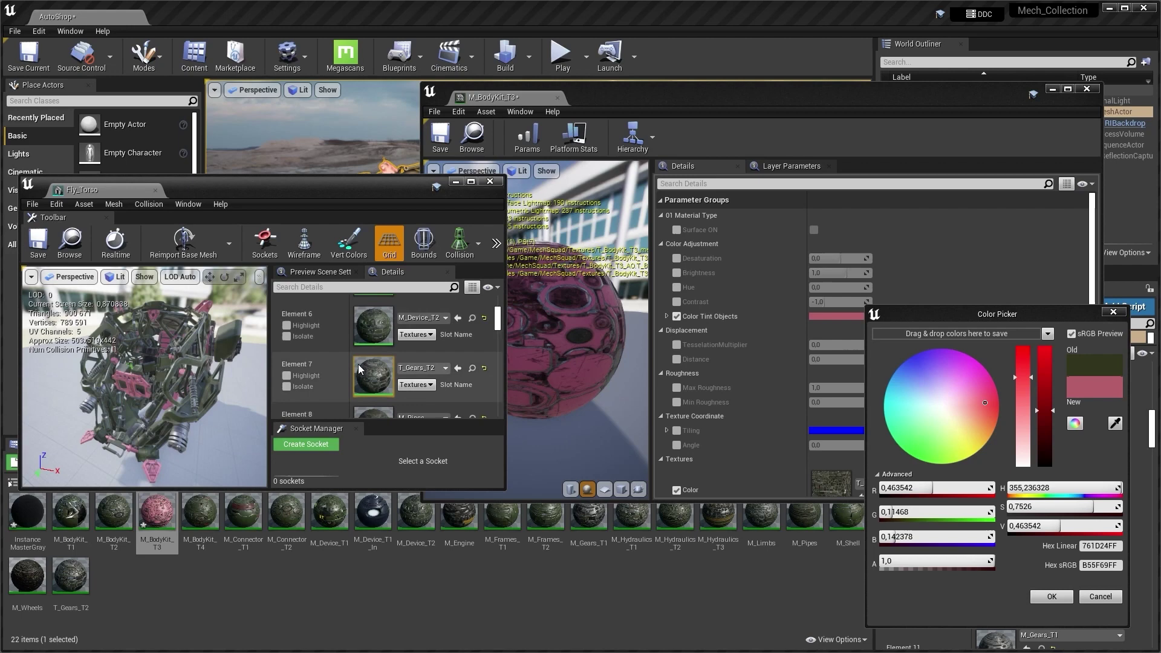
scroll(376, 379, up, 10)
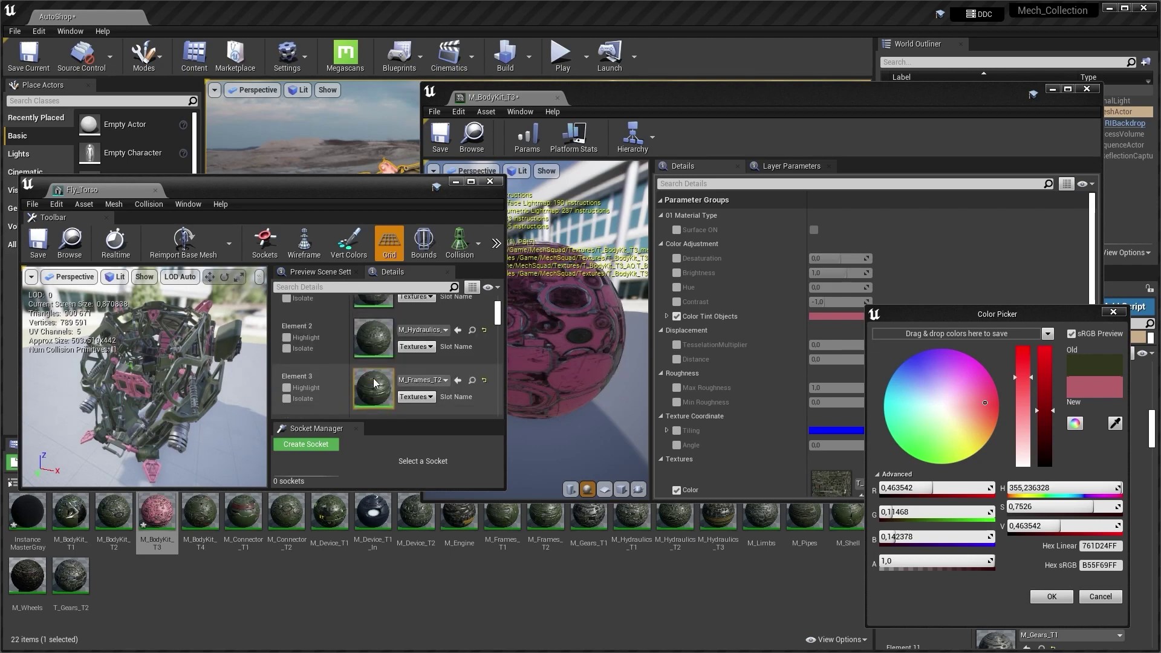
scroll(374, 351, up, 1)
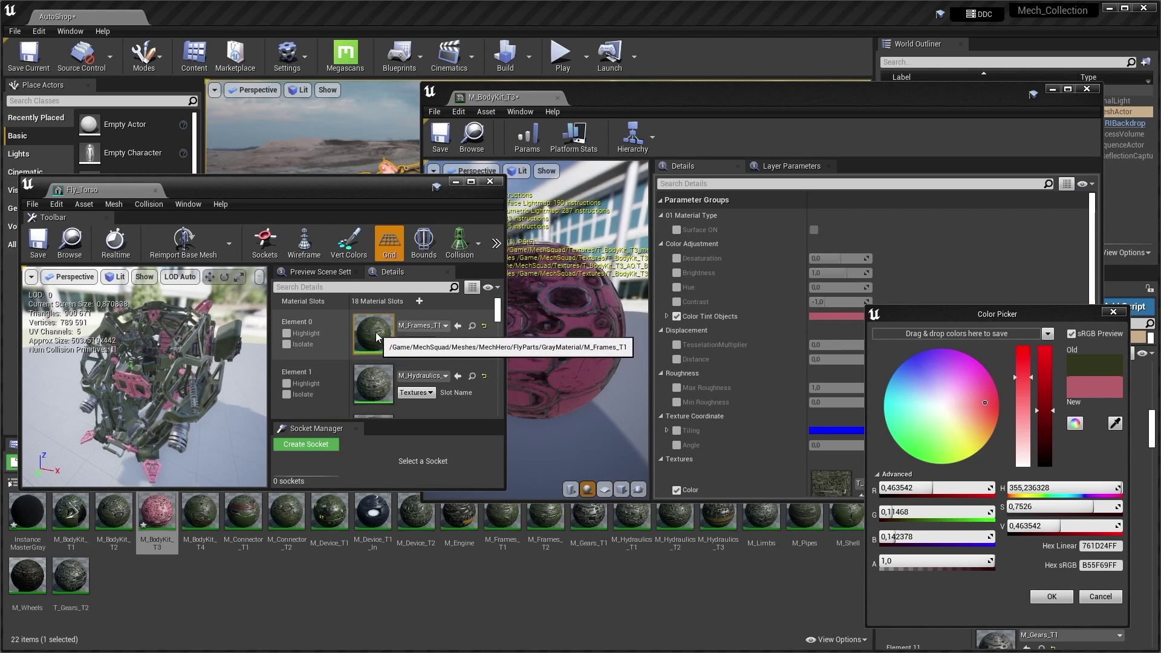
scroll(375, 369, up, 1)
Open the M_Frames_T1 material from Element 0 and examine its parameters and parent material
double_click(378, 366)
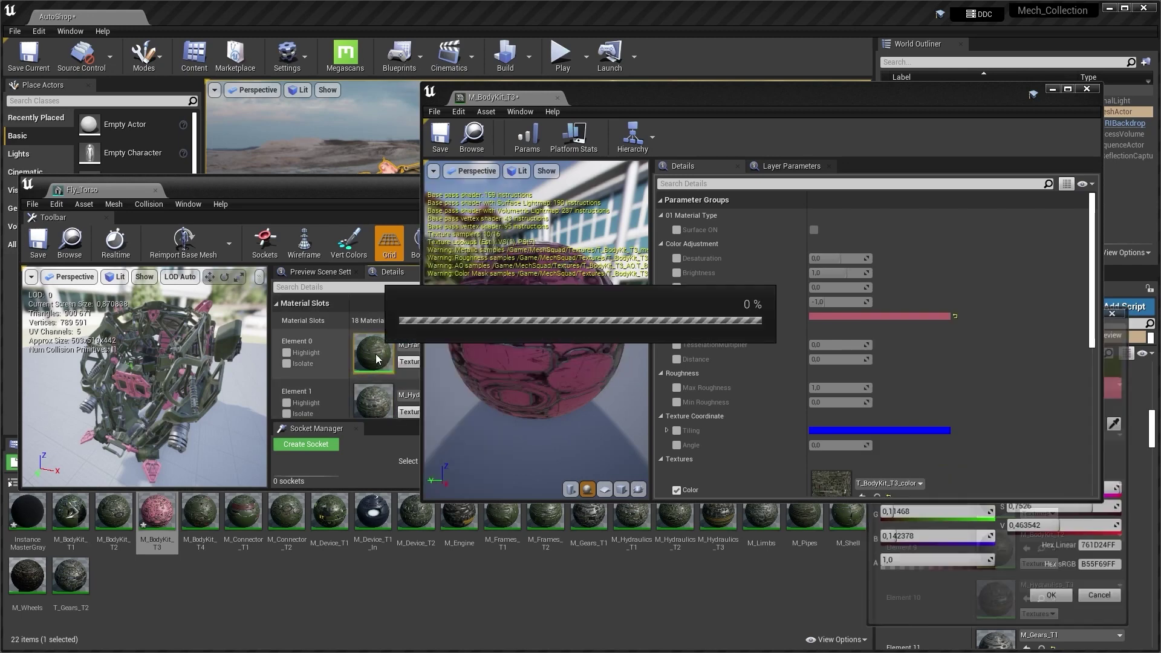
scroll(847, 419, down, 3)
scroll(846, 418, down, 10)
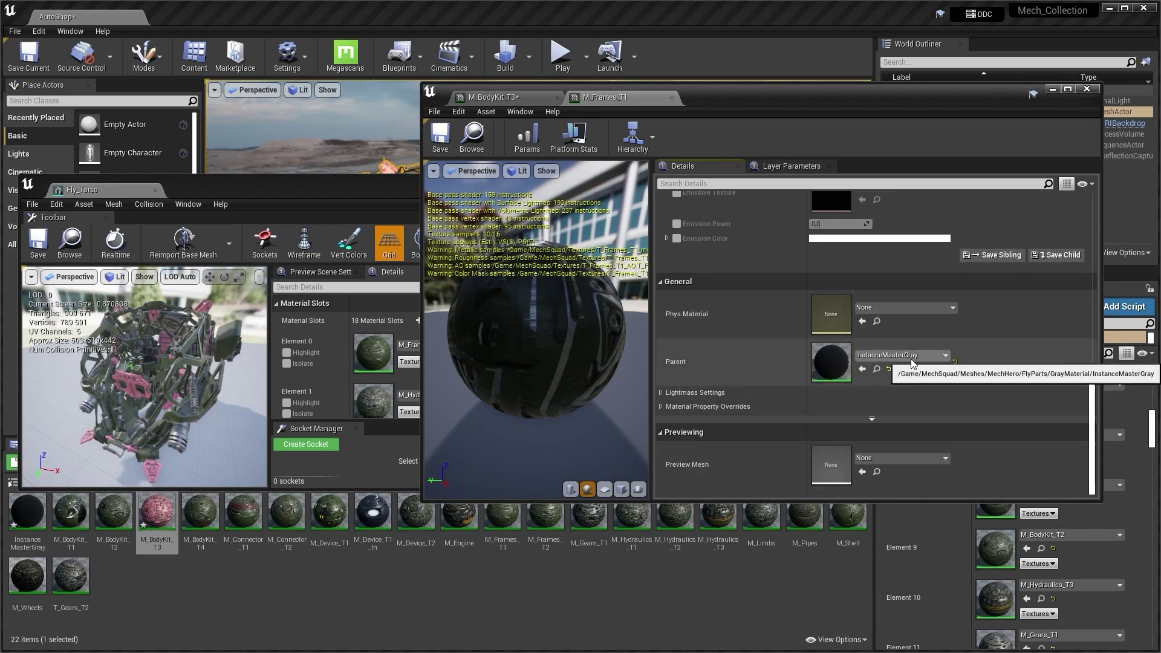
scroll(804, 358, up, 2)
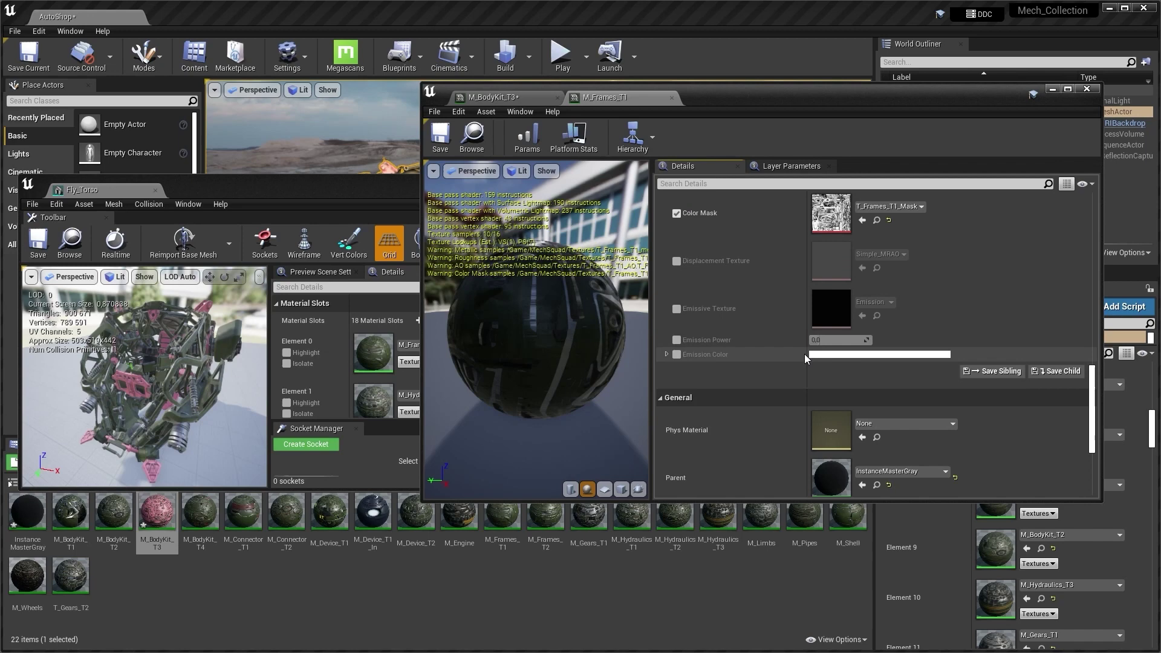
scroll(804, 354, up, 8)
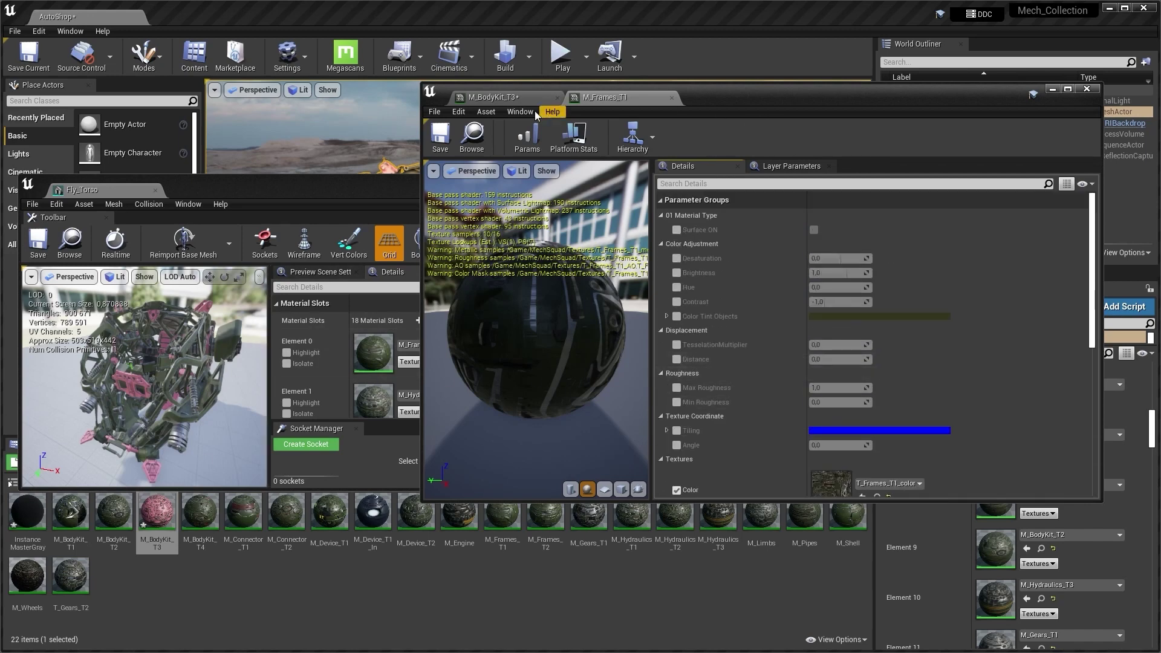
Return to M_BodyKit_T3, check its preview sphere and reset Color Tint Objects to its default colour
click(491, 97)
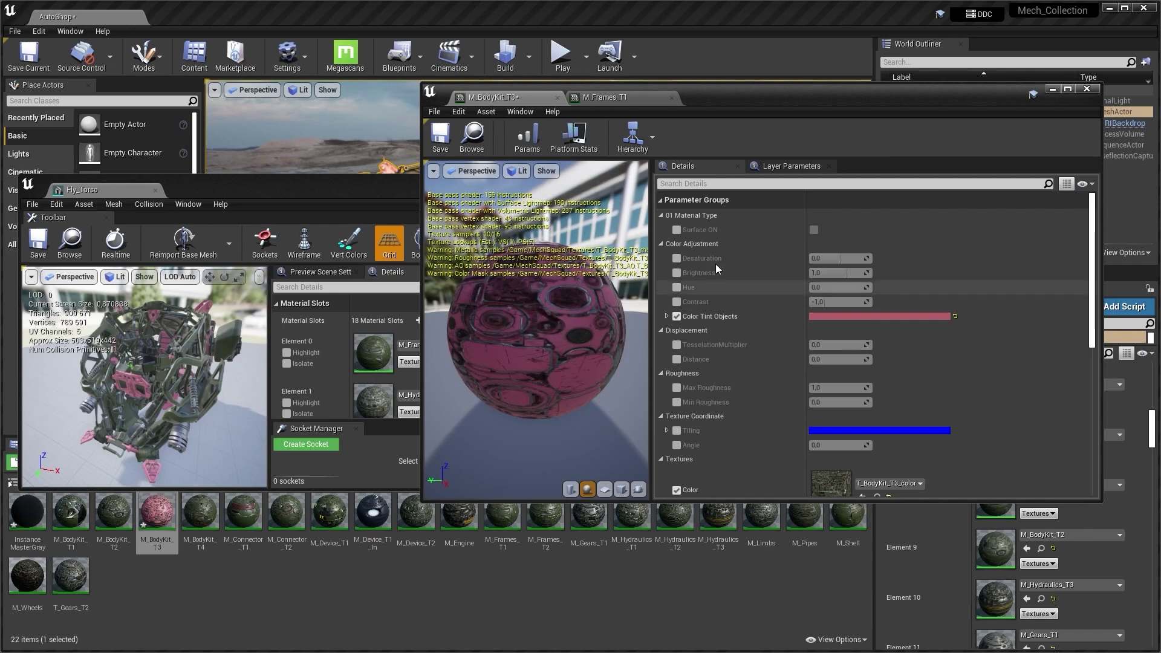
drag(499, 347, 544, 335)
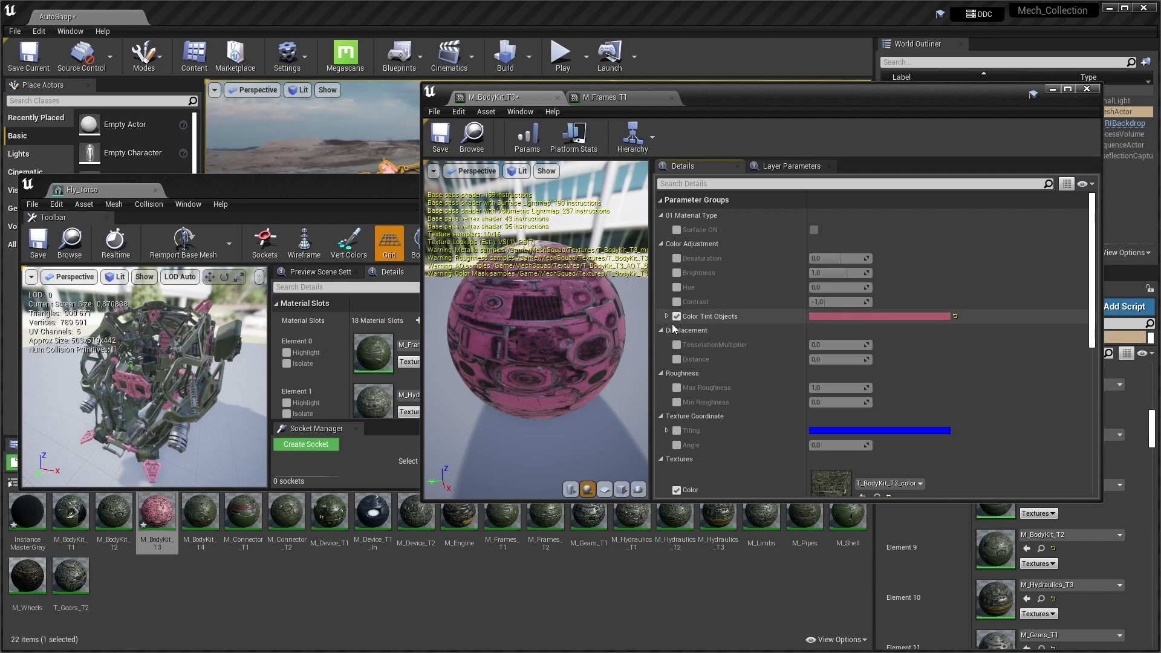
click(955, 316)
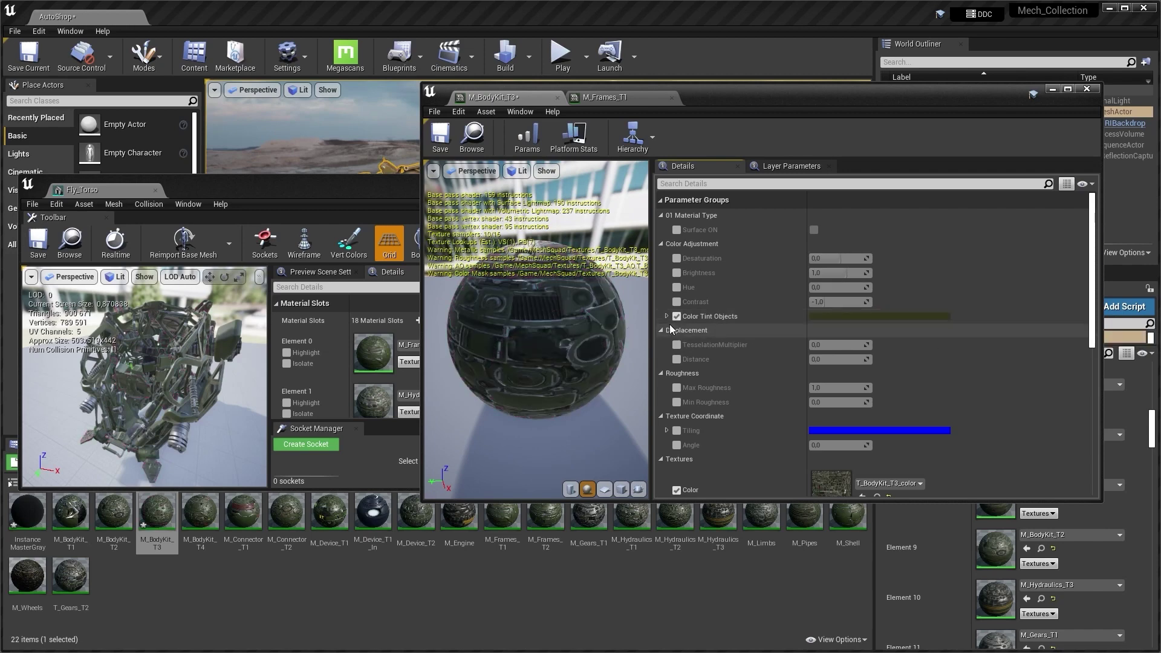
Close the material editor window and select the InstanceMasterGray material in the GrayMaterial folder
click(604, 97)
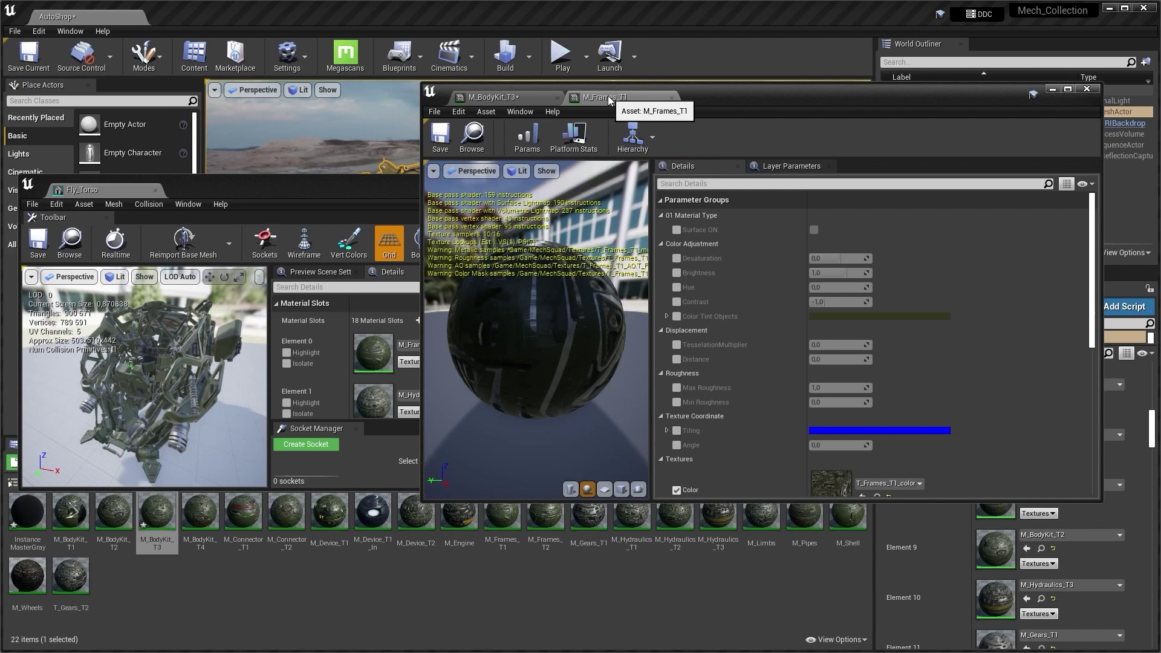
click(1087, 89)
click(39, 532)
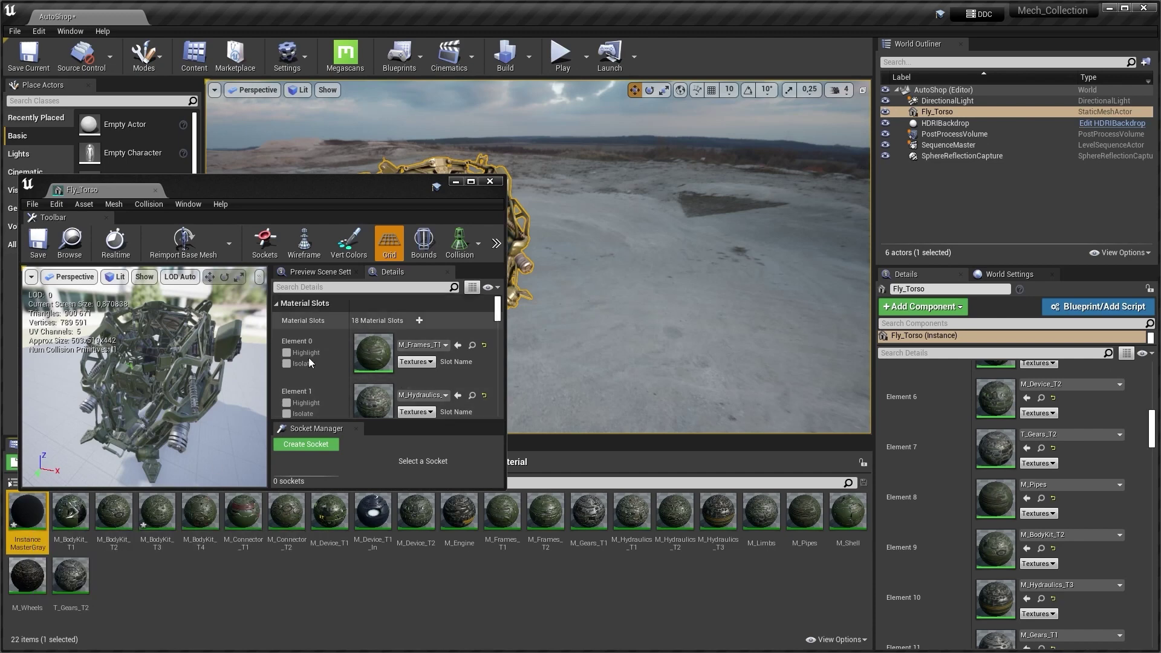
Look through Fly_Torso's material slots, open the InstanceMasterGray material instance, and arrange its window beside the Fly_Torso mesh editor
drag(352, 193, 731, 85)
scroll(790, 296, down, 10)
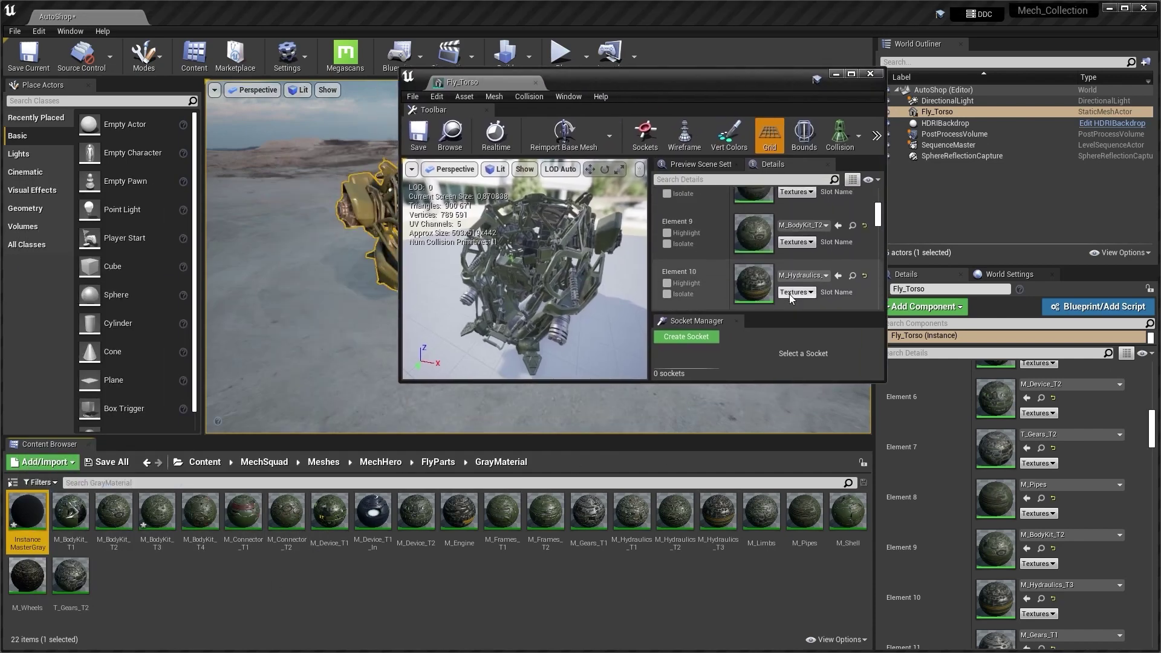
scroll(790, 296, down, 6)
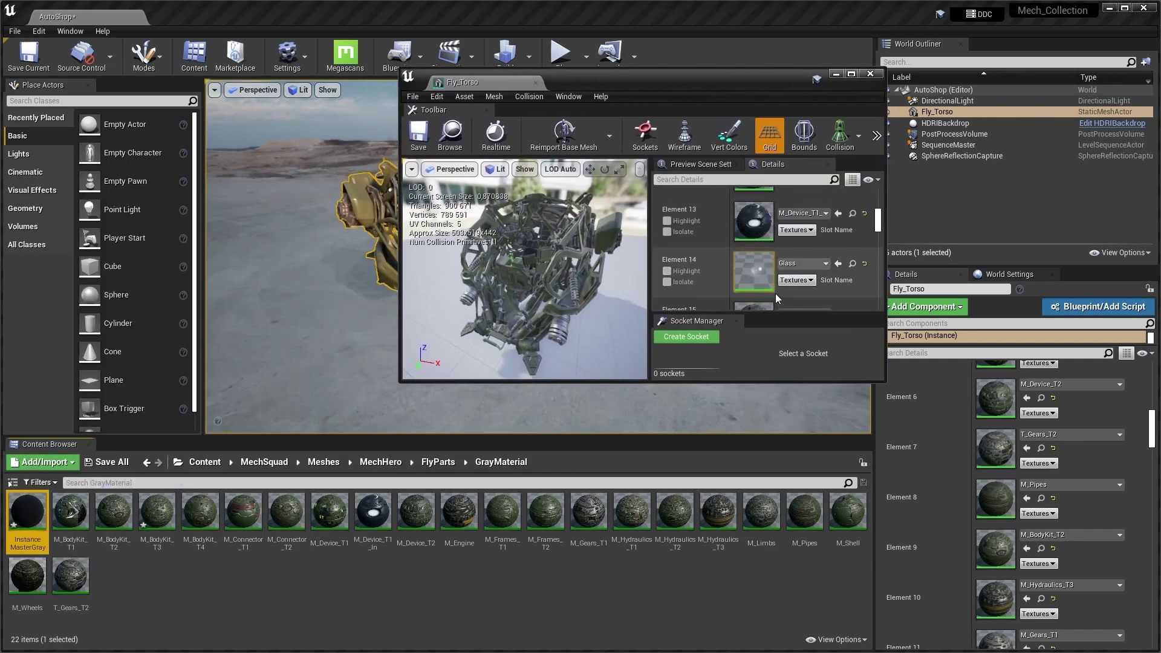
double_click(31, 510)
drag(519, 83, 894, 249)
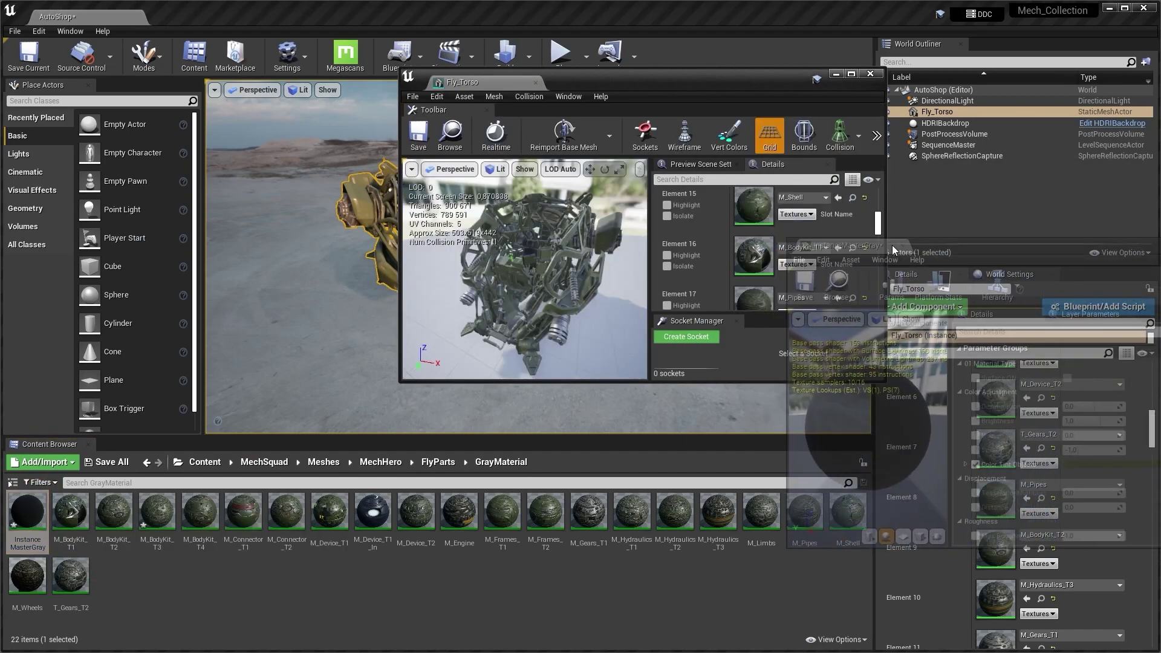
drag(731, 84, 412, 86)
drag(1009, 257, 836, 124)
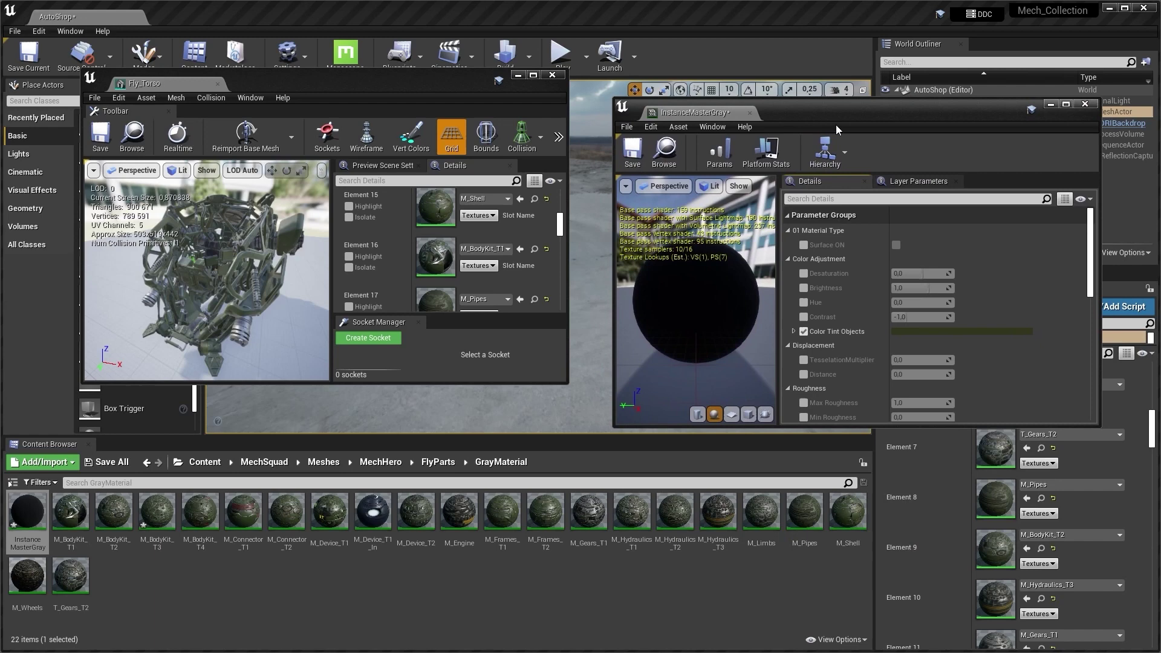
Change InstanceMasterGray's Color Tint Objects parameter to a light salmon colour while keeping the Fly_Torso model in view
alt+drag(216, 271, 298, 256)
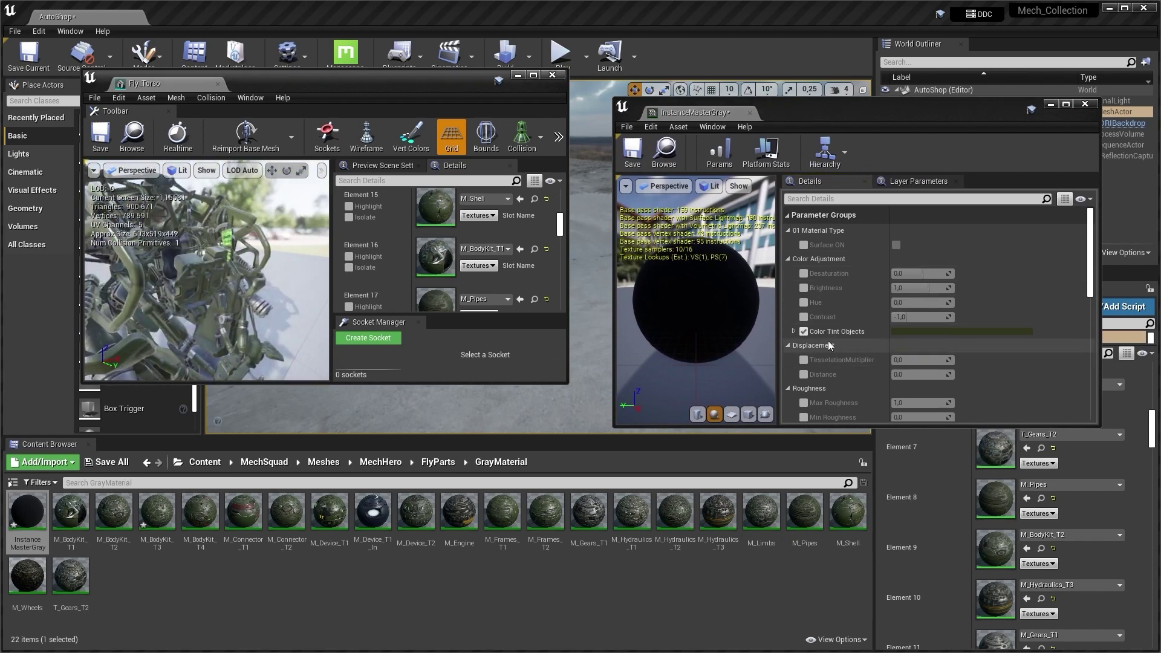
alt+drag(151, 249, 193, 249)
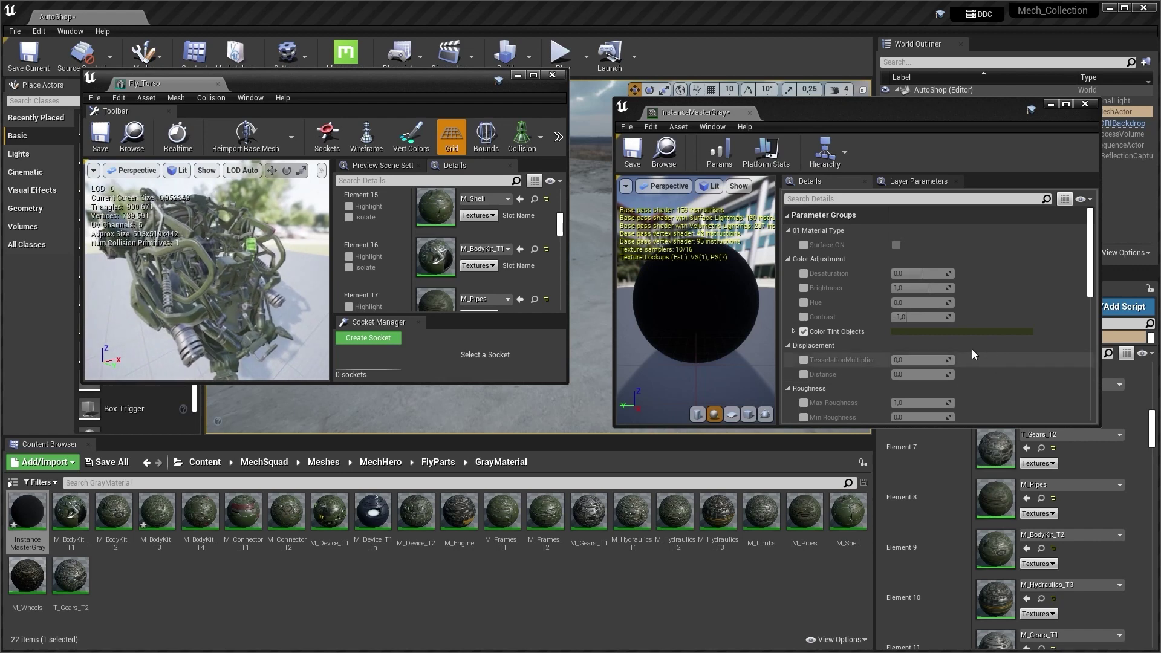
click(930, 331)
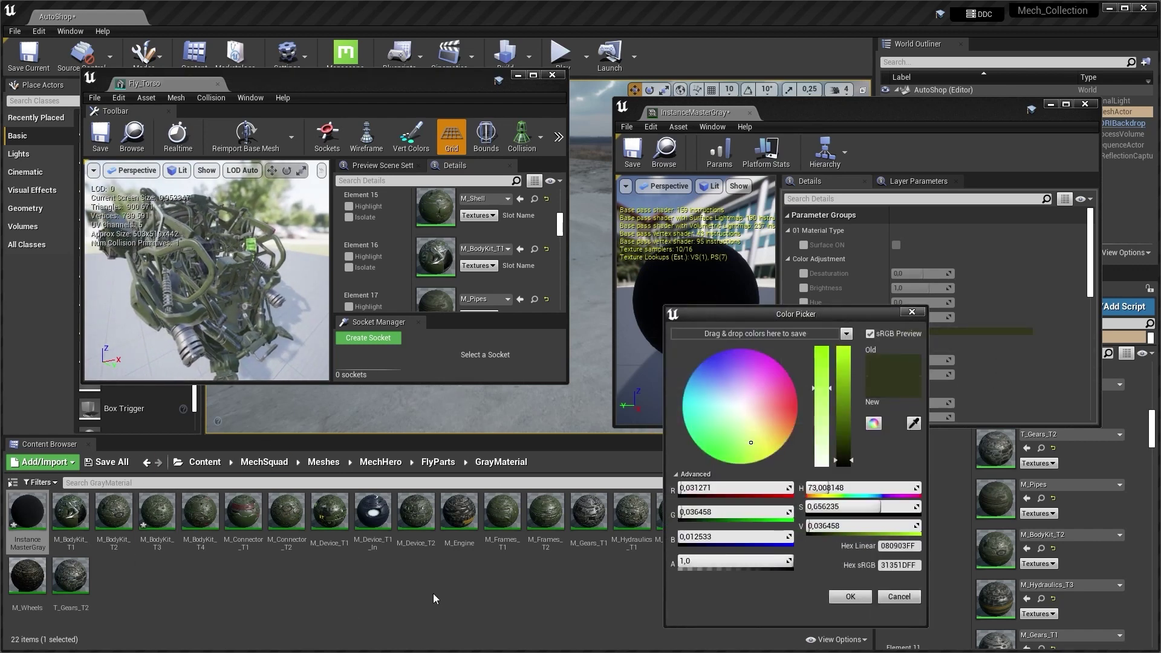
drag(752, 432, 780, 417)
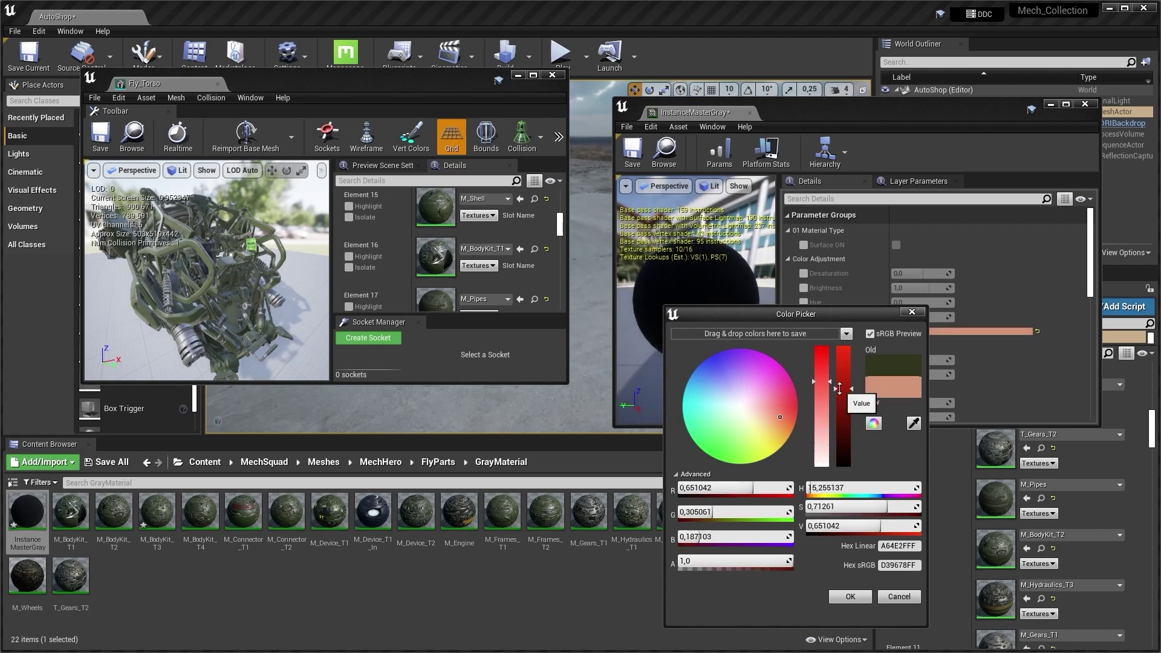
click(850, 598)
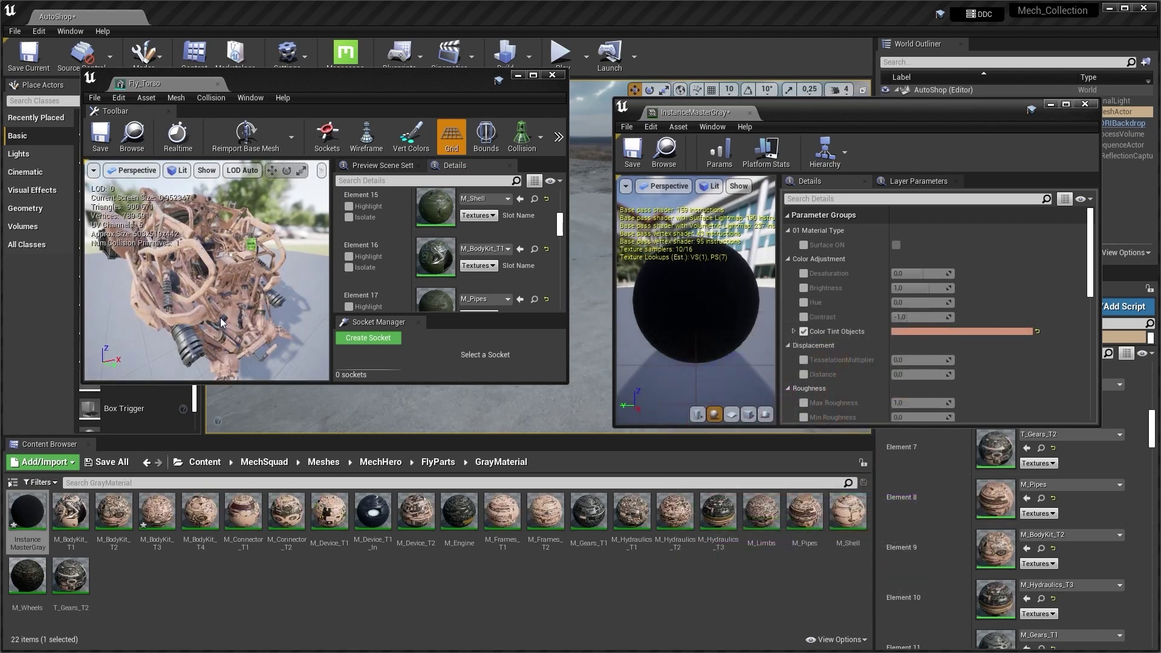
Inspect the retinted Fly_Torso model from several sides and go back to the FlyParts folder
drag(267, 294, 139, 292)
drag(266, 296, 152, 296)
mouse_move(263, 276)
mouse_down()
mouse_move(287, 276)
mouse_move(263, 276)
mouse_up()
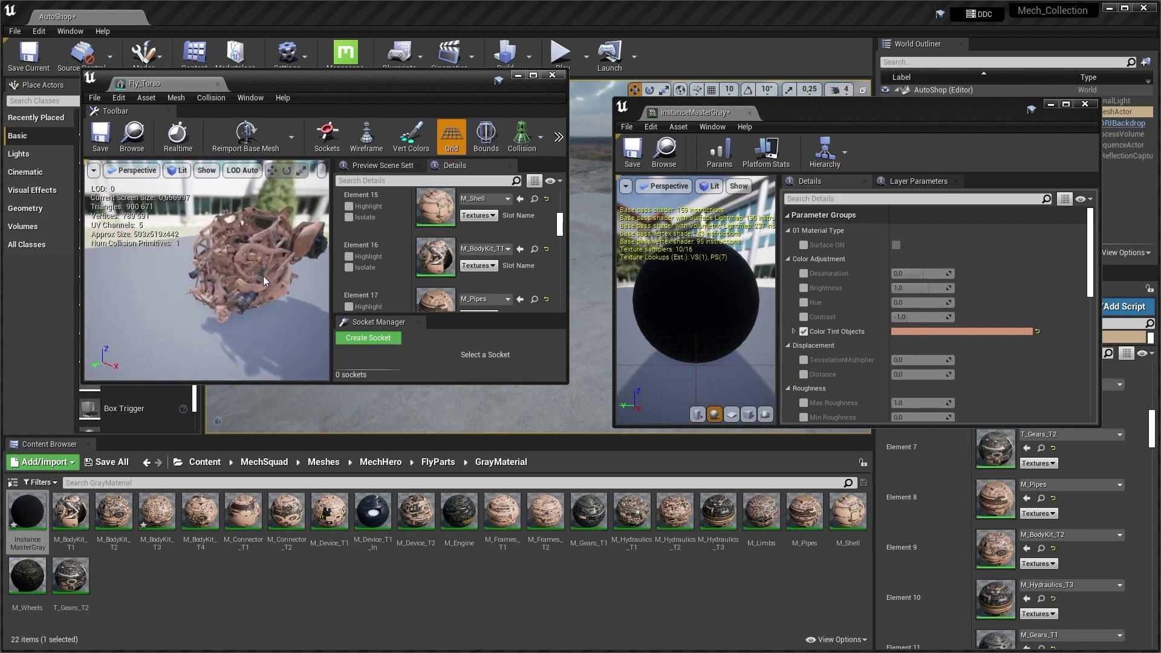
click(441, 462)
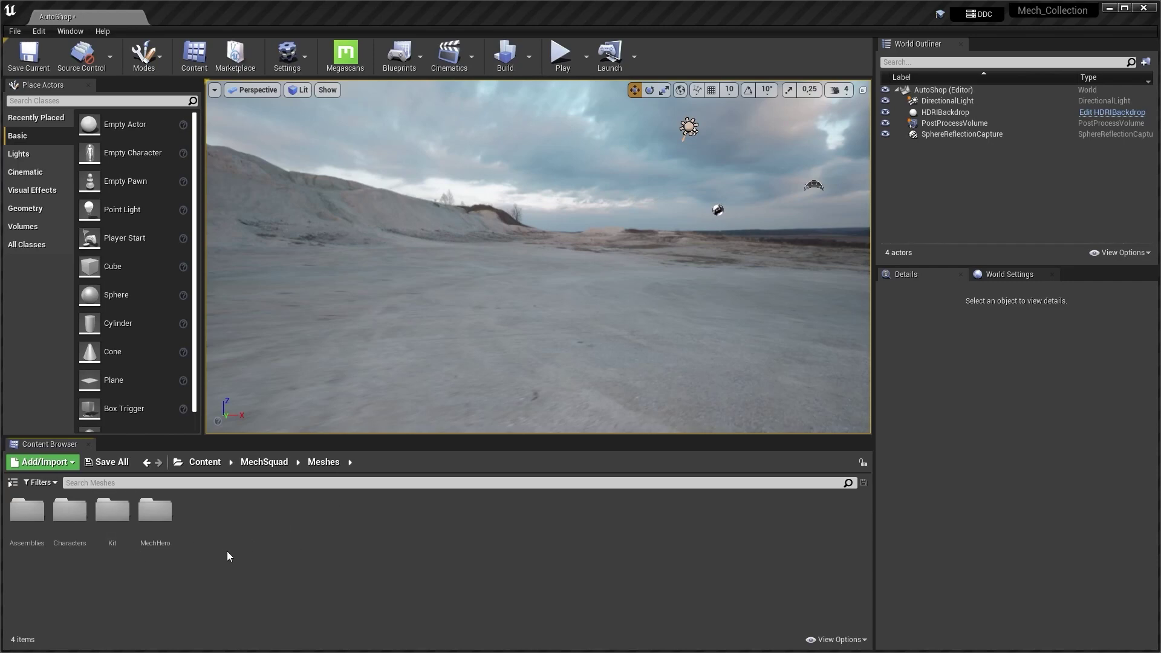
Place the SM_Connector_T2_02 and SM_Connector_T1_01 meshes from the Kit's Connectors folder into the level
double_click(112, 511)
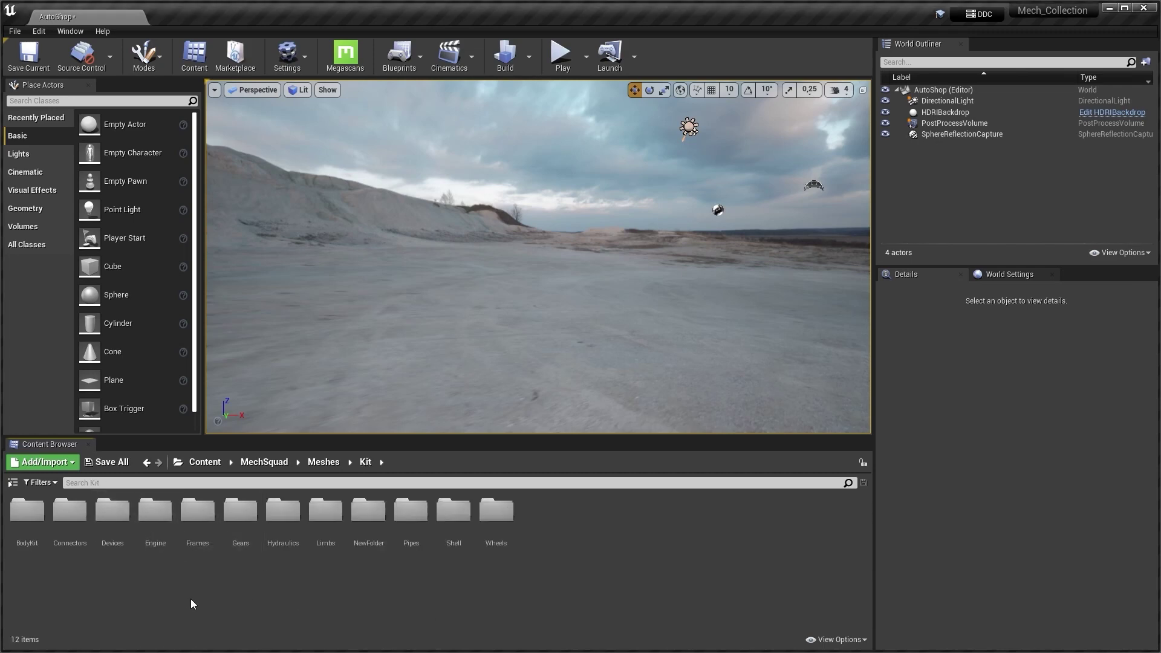
double_click(69, 511)
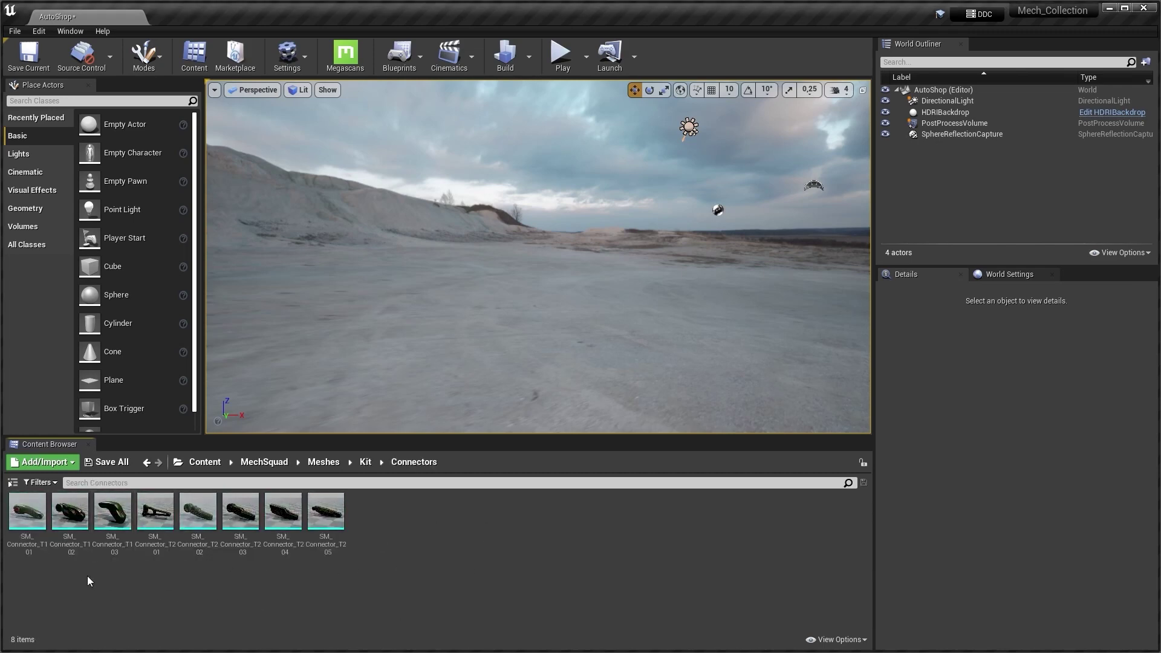
drag(198, 511, 553, 321)
drag(27, 510, 475, 259)
Place the SM_Limb_02 claw from the Kit's Limbs folder at the end of the lower connector
click(365, 463)
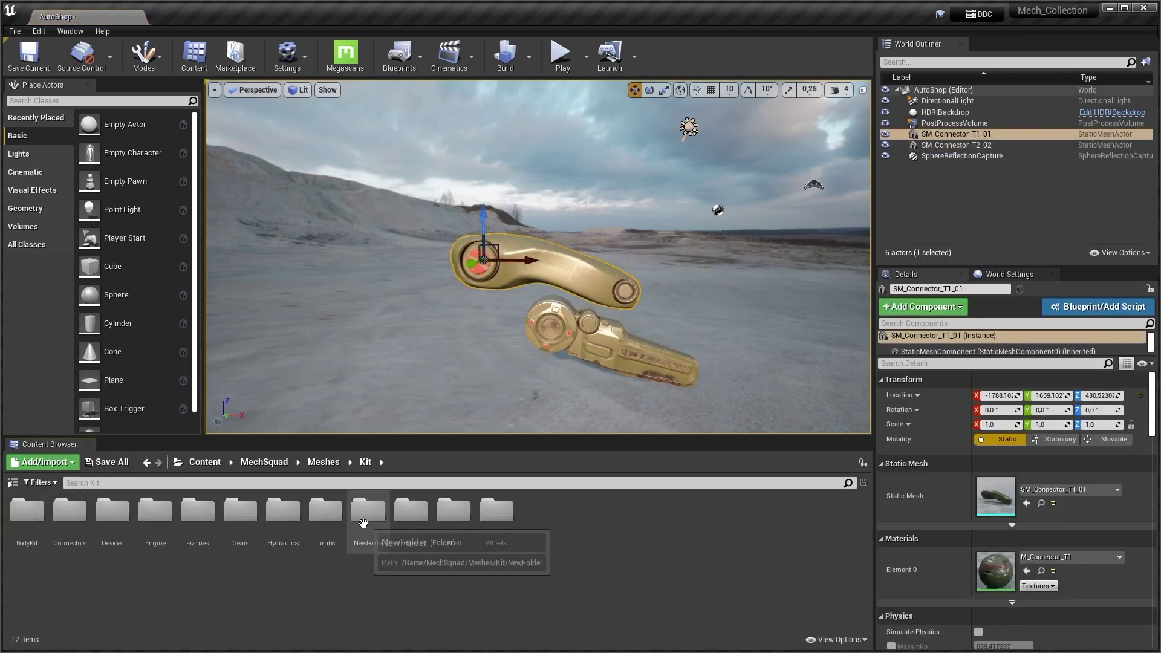
double_click(325, 511)
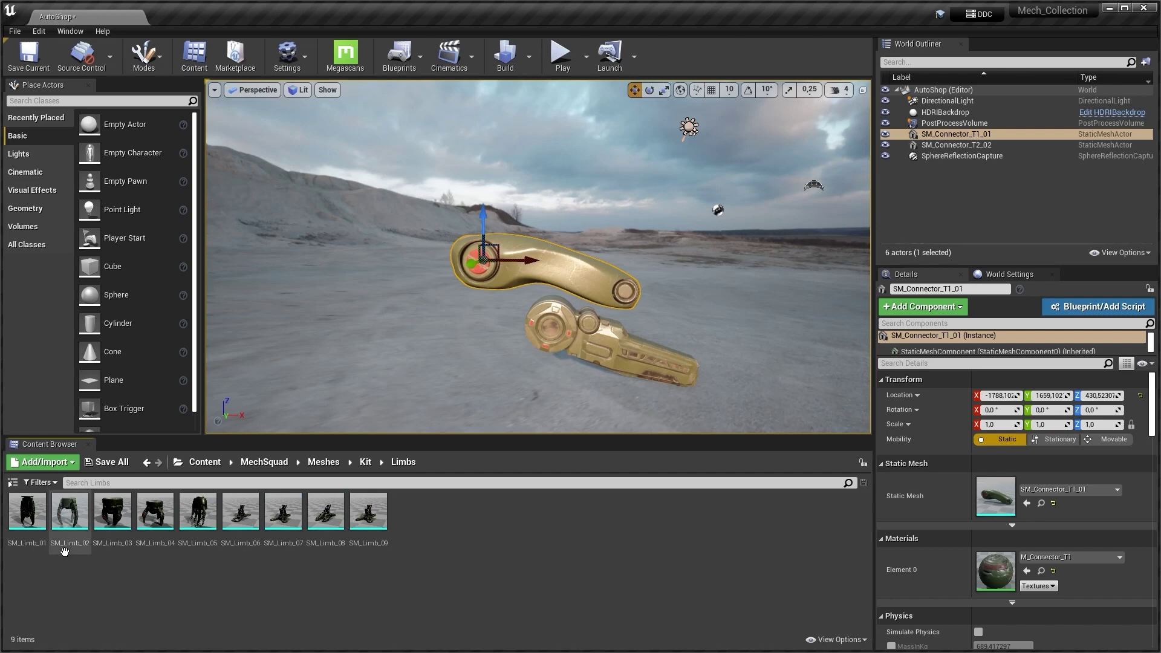
drag(69, 514, 673, 350)
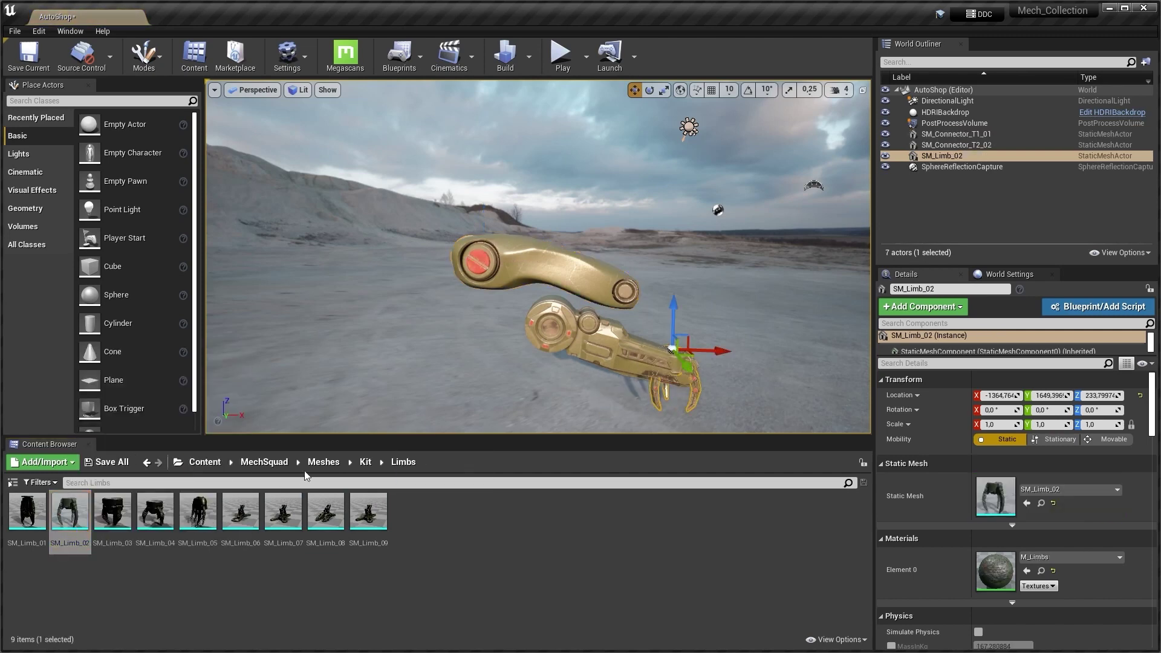
Place the SM_Gears_T1_11 mesh from the Kit's Gears folder near the claw
click(324, 462)
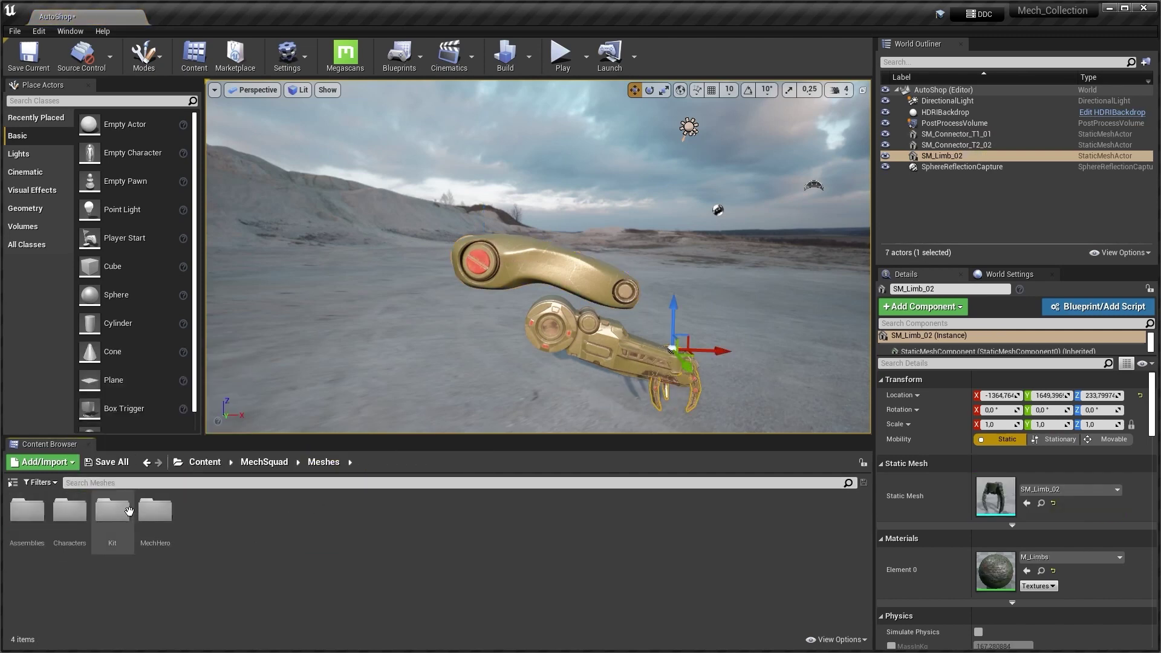
double_click(129, 512)
double_click(240, 511)
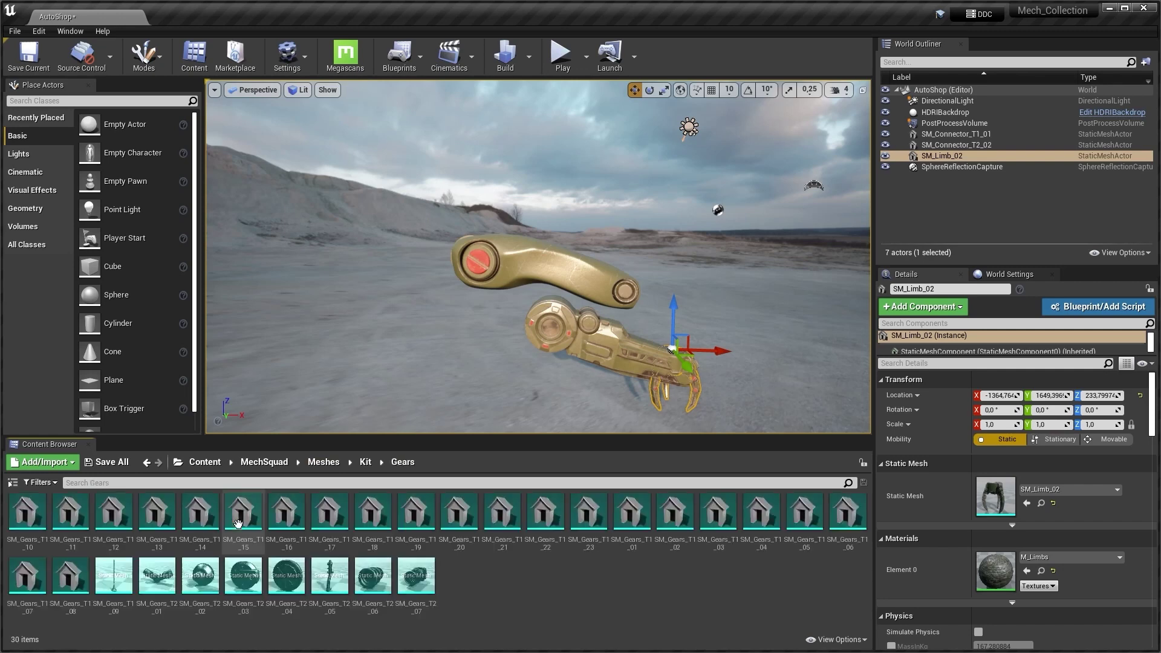
drag(70, 511, 663, 333)
right_drag(663, 333, 641, 333)
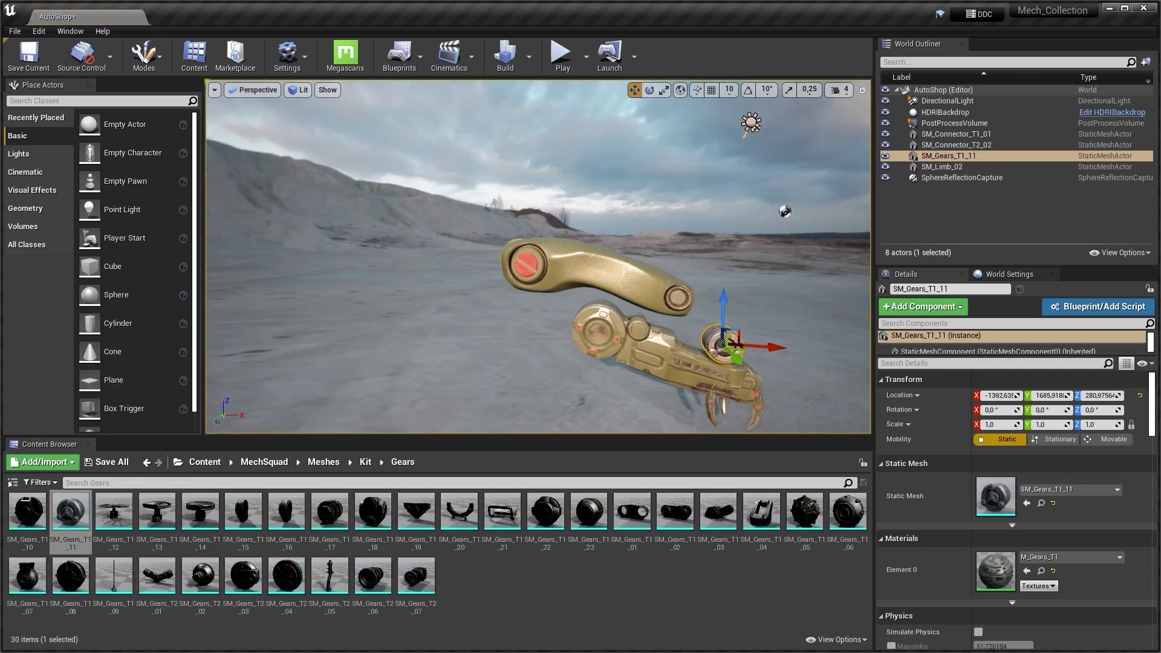
right_drag(719, 342, 697, 314)
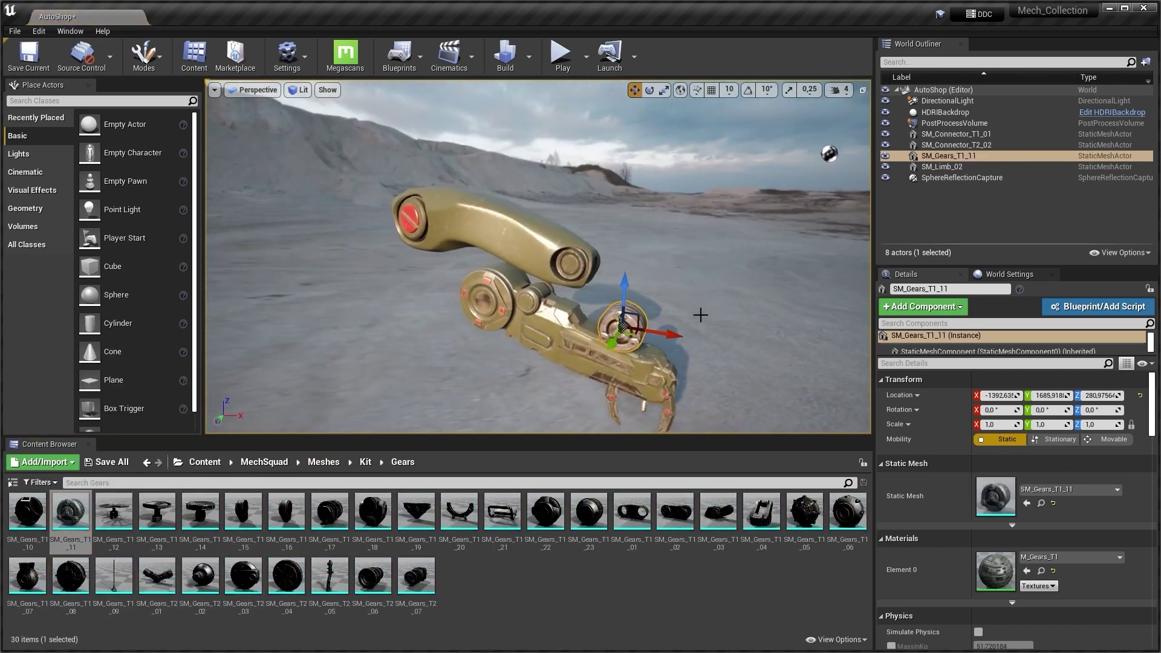
Move the SM_Connector_T1_01 arm up and away from the other parts
click(528, 259)
right_drag(528, 259, 559, 245)
drag(469, 222, 402, 197)
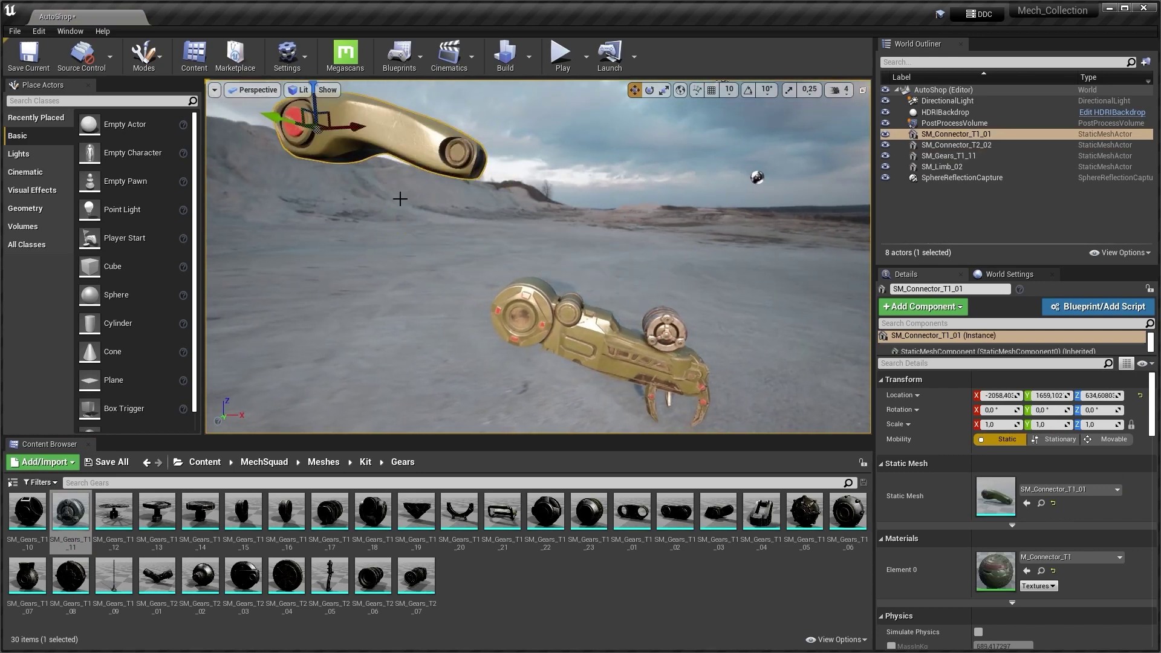
Move SM_Connector_T2_02 up so its round joint meets the free end of SM_Connector_T1_01
click(575, 329)
drag(543, 298, 489, 155)
right_drag(489, 156, 339, 221)
right_drag(469, 176, 598, 172)
Rotate SM_Connector_T2_02 to about -72° around its Y axis so it hangs downward from the joint
key(e)
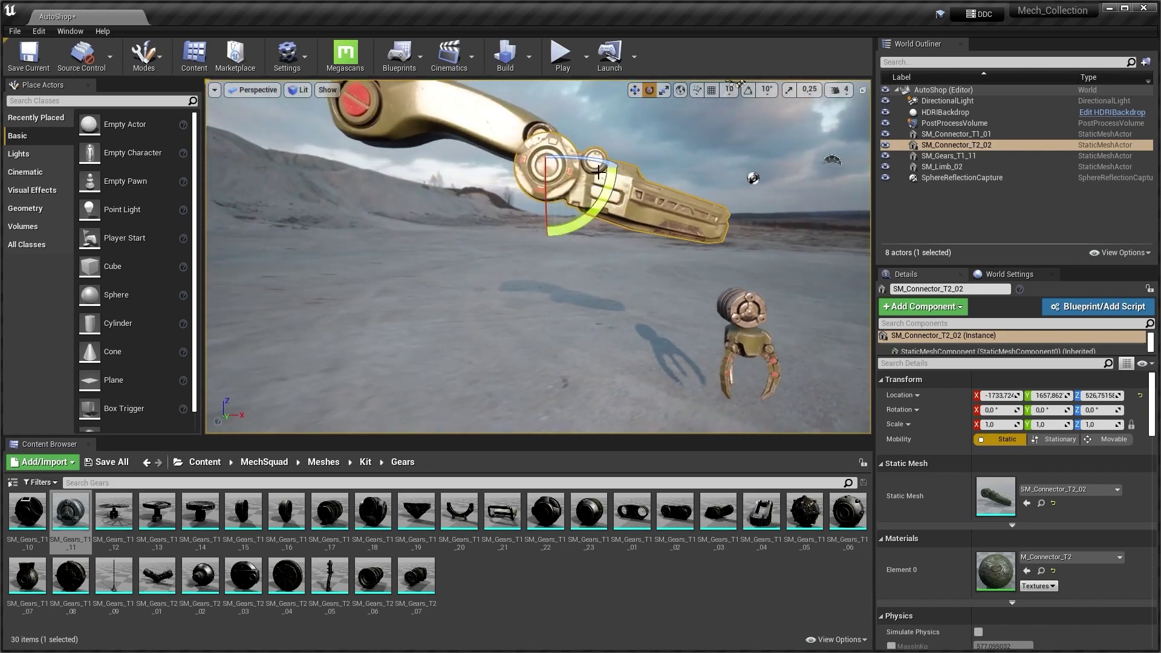
drag(601, 199, 567, 239)
right_drag(650, 185, 626, 179)
Tilt SM_Connector_T1_01 to about -8° and realign SM_Connector_T2_02 with its lower end
click(484, 184)
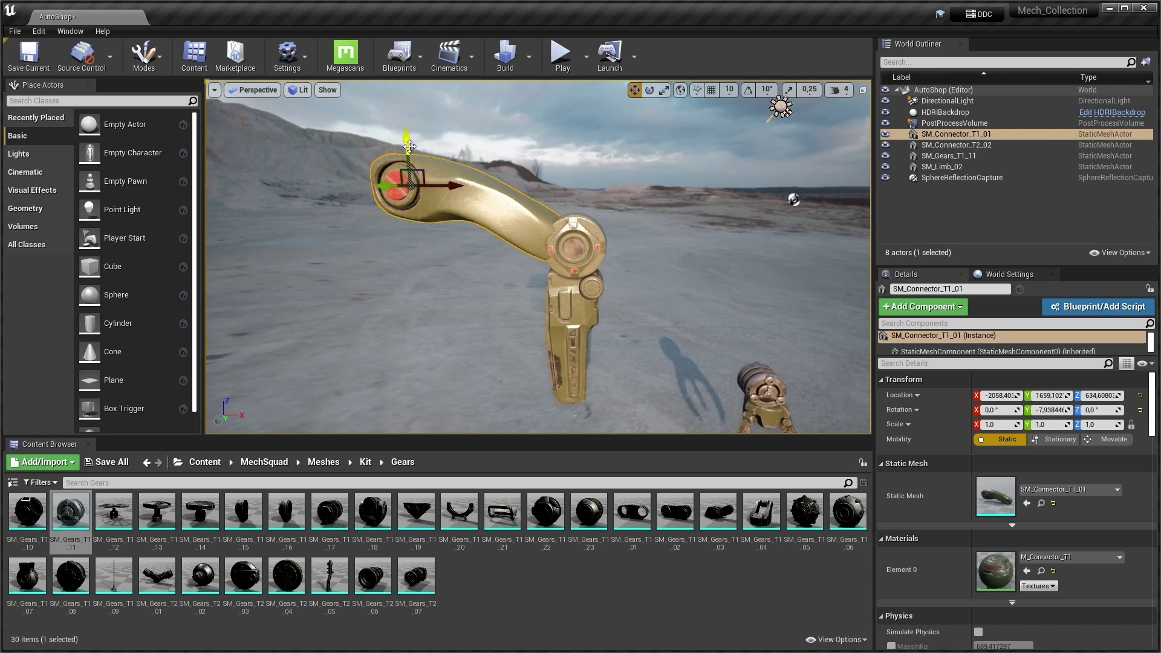
click(573, 247)
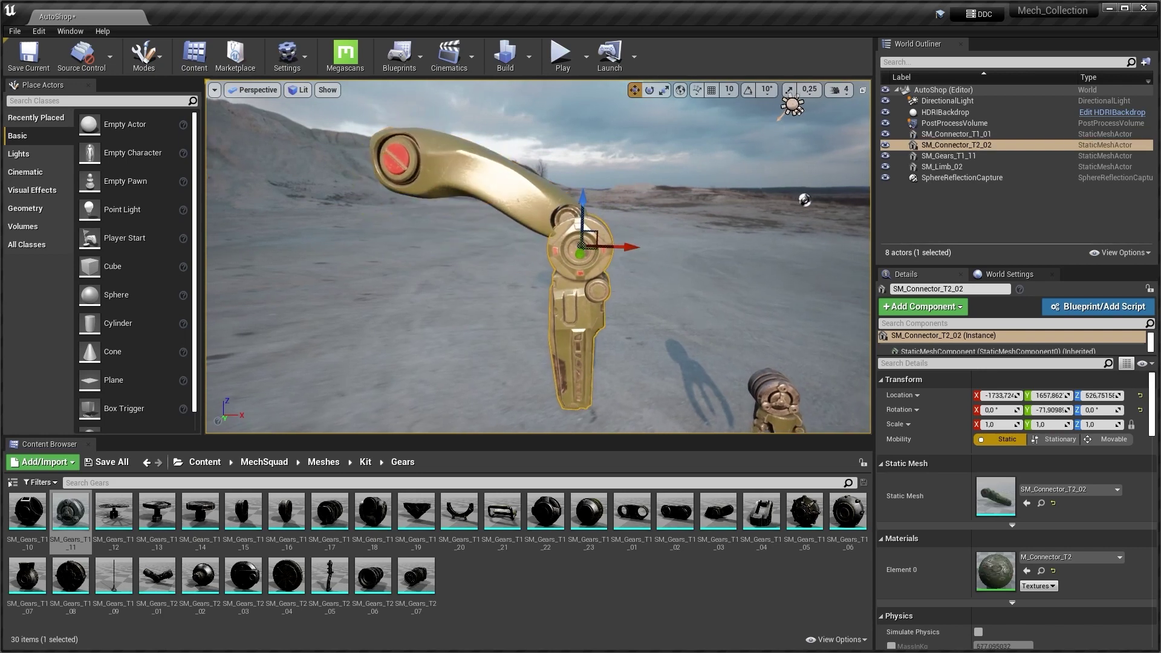
right_drag(597, 221, 695, 212)
Move the SM_Gears_T1_11 gear to the lower end of the hanging SM_Connector_T2_02
click(629, 207)
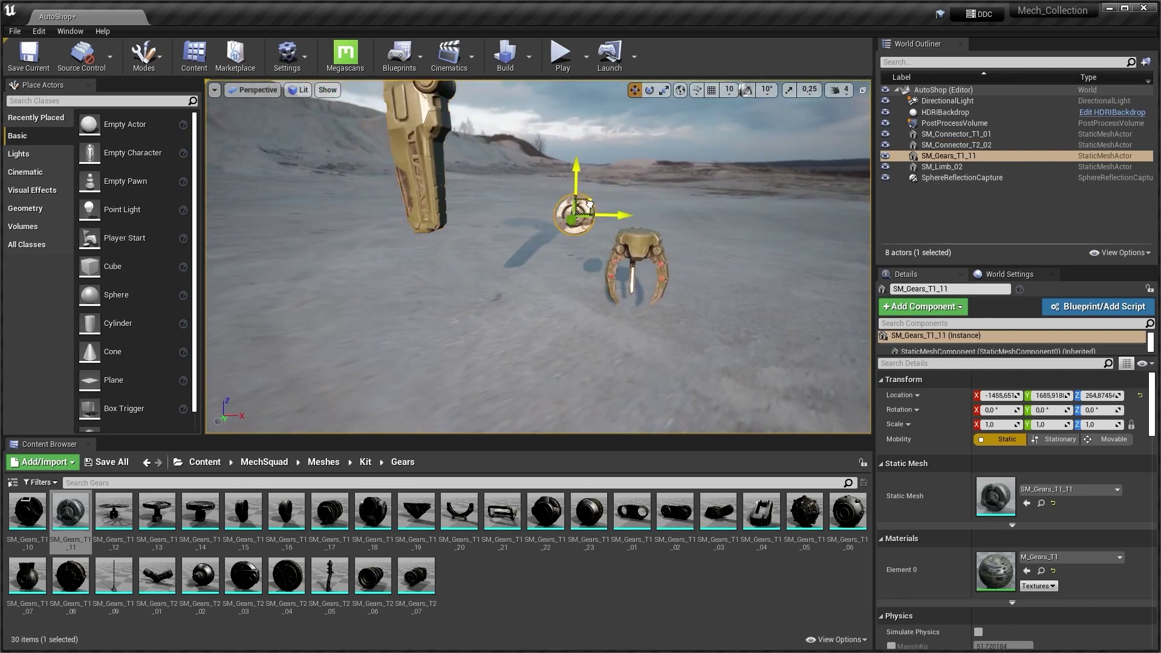
right_drag(457, 227, 407, 290)
drag(397, 279, 435, 260)
right_drag(435, 259, 590, 166)
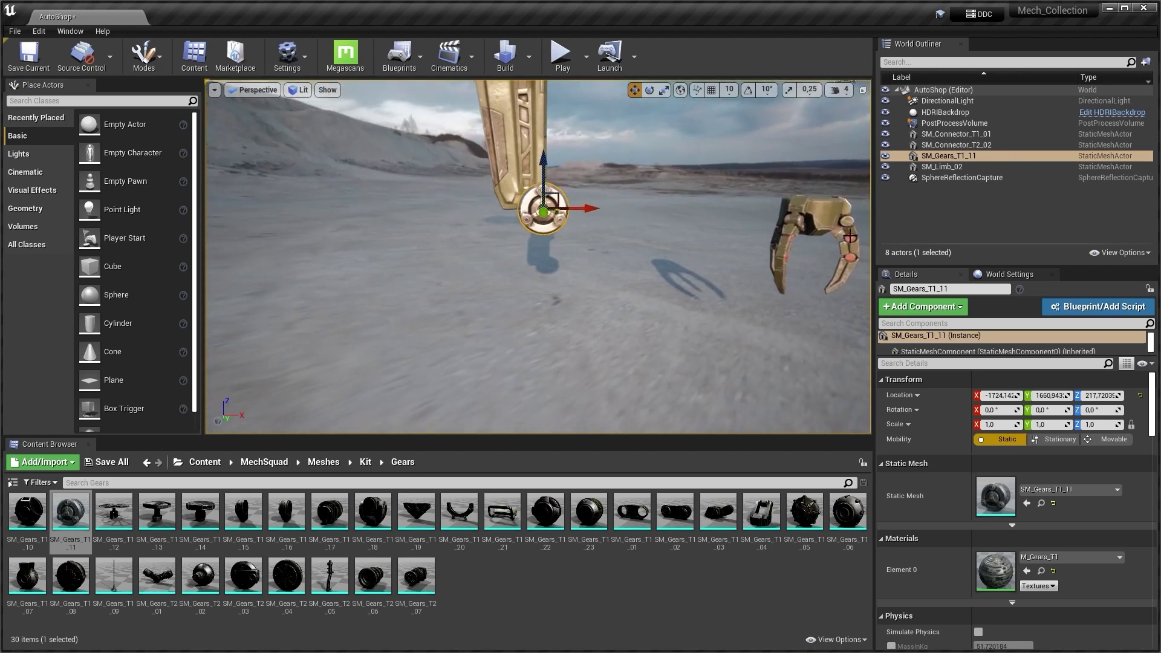
Move the SM_Limb_02 claw across to the gear at the bottom of the arm
click(818, 219)
right_drag(584, 272, 584, 272)
drag(438, 298, 449, 109)
right_drag(449, 109, 580, 87)
right_drag(388, 109, 388, 109)
Select both connectors together and raise them above the gear and claw
click(520, 242)
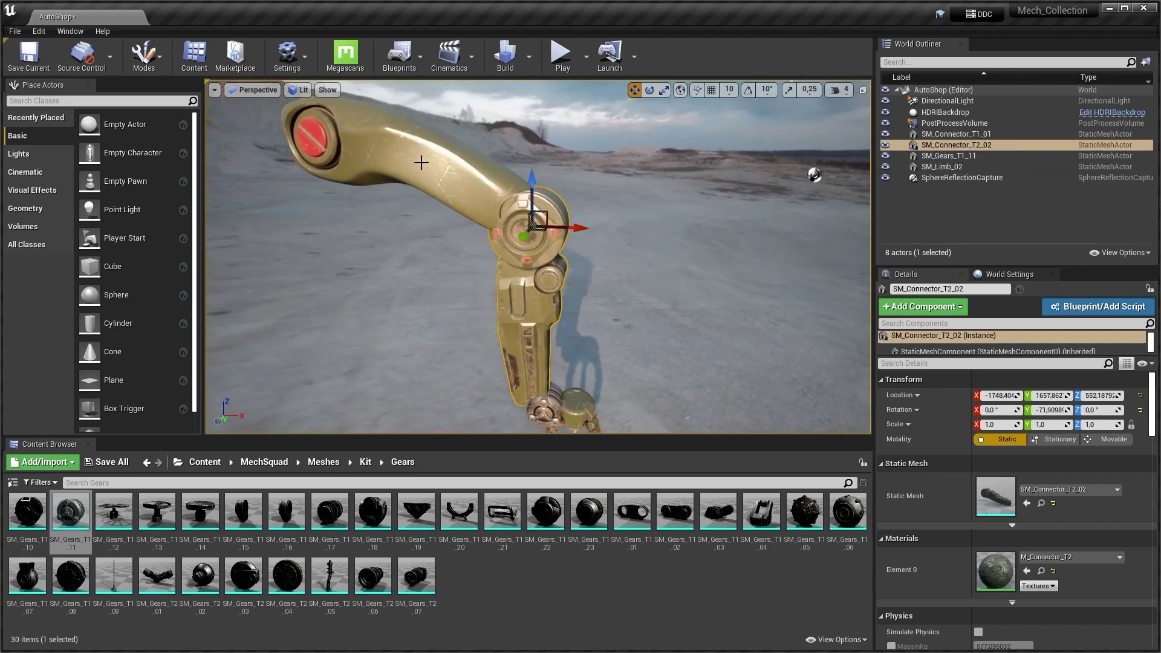
ctrl+click(441, 183)
right_drag(440, 184, 441, 183)
right_drag(369, 145, 369, 145)
Move SM_Gears_T1_11 up to the raised connector's lower end and centre it across the connector's width
click(542, 303)
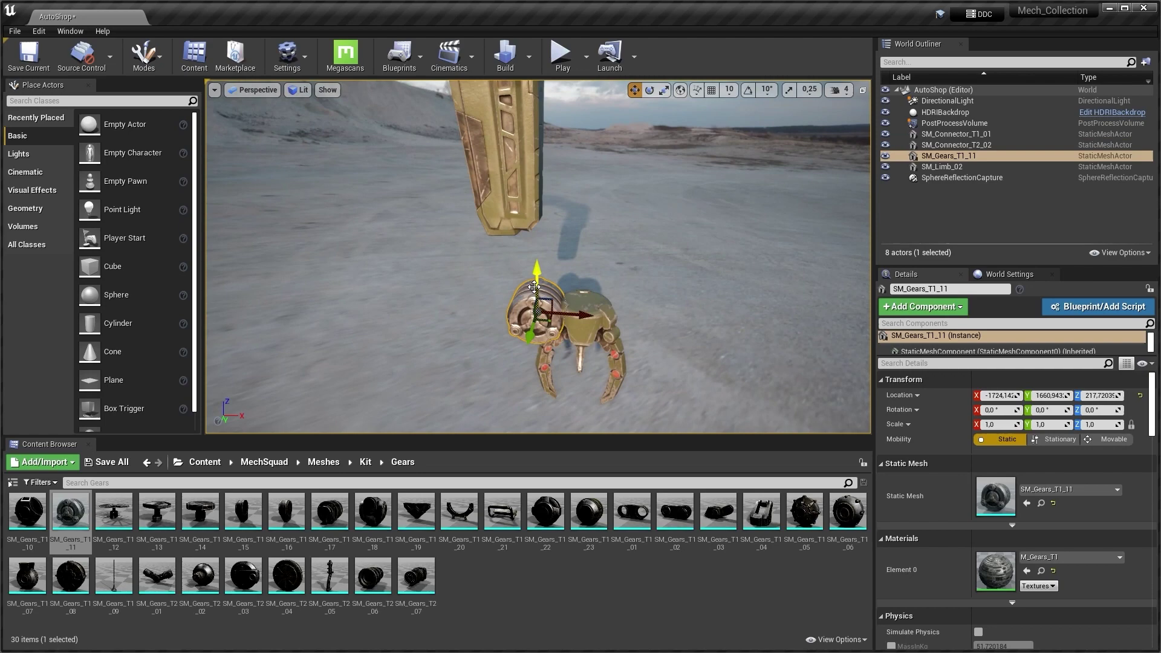
drag(562, 245, 547, 245)
right_drag(547, 245, 547, 244)
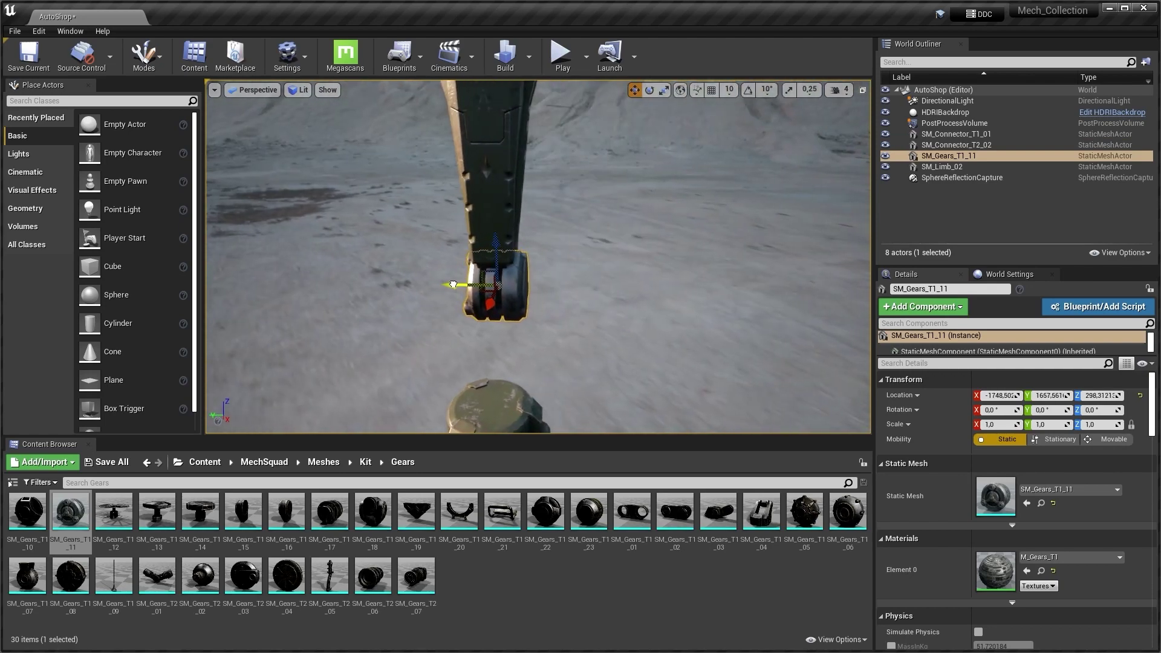
right_drag(453, 284, 453, 284)
Move the SM_Limb_02 claw directly beneath the gear and raise it against the gear's underside
click(525, 272)
right_drag(525, 272, 525, 272)
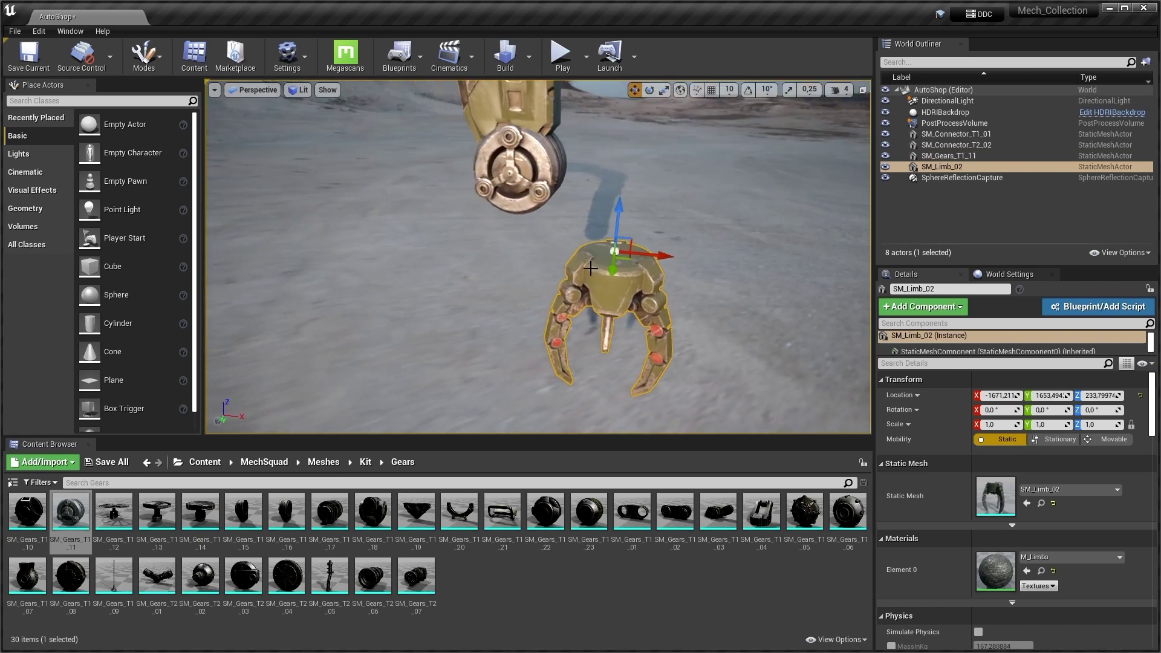
drag(652, 255, 544, 252)
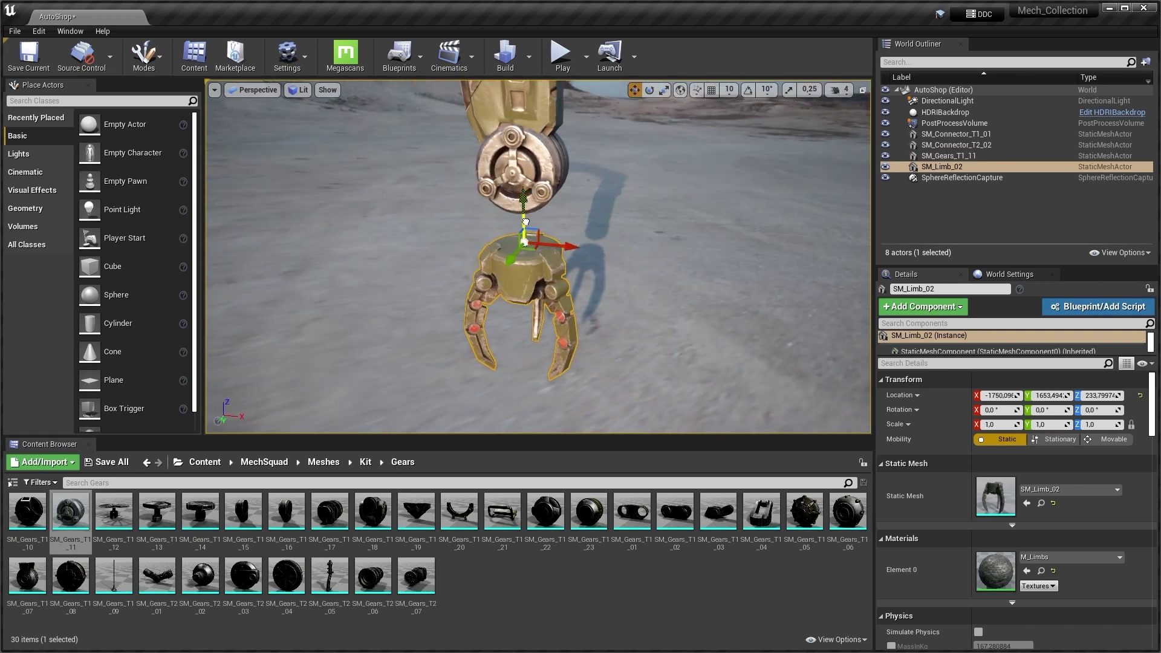
right_drag(529, 194, 529, 194)
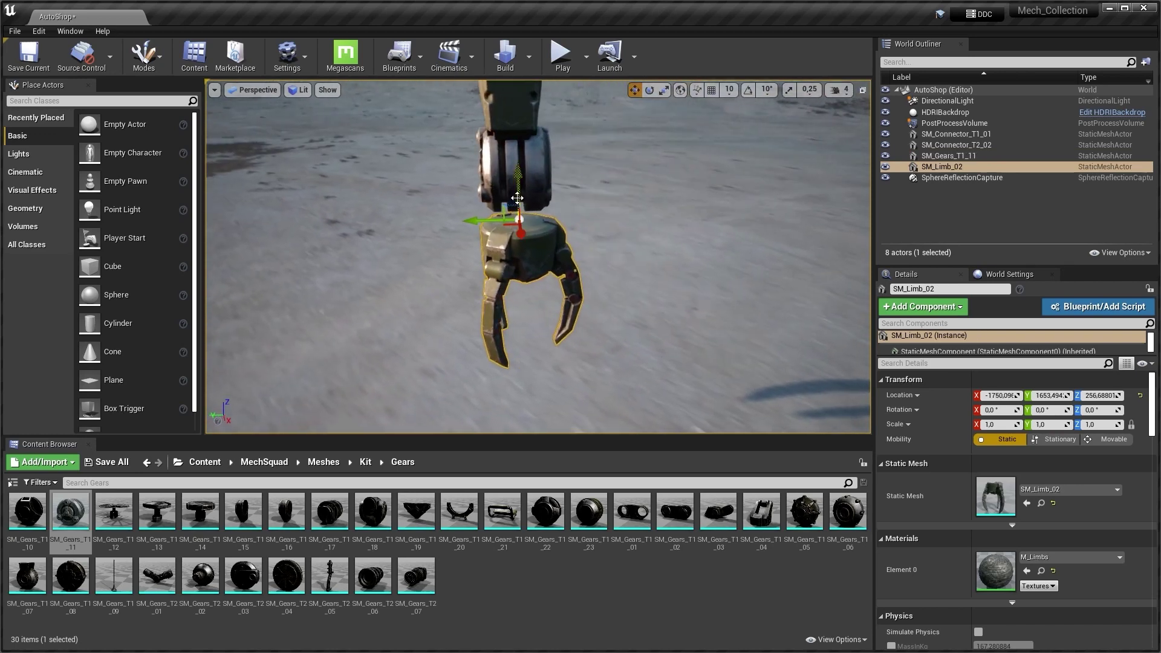
drag(486, 204, 483, 204)
right_drag(483, 204, 483, 205)
Shift the SM_Limb_02 claw sideways to line it up beneath the gear
click(547, 586)
right_drag(544, 302, 497, 318)
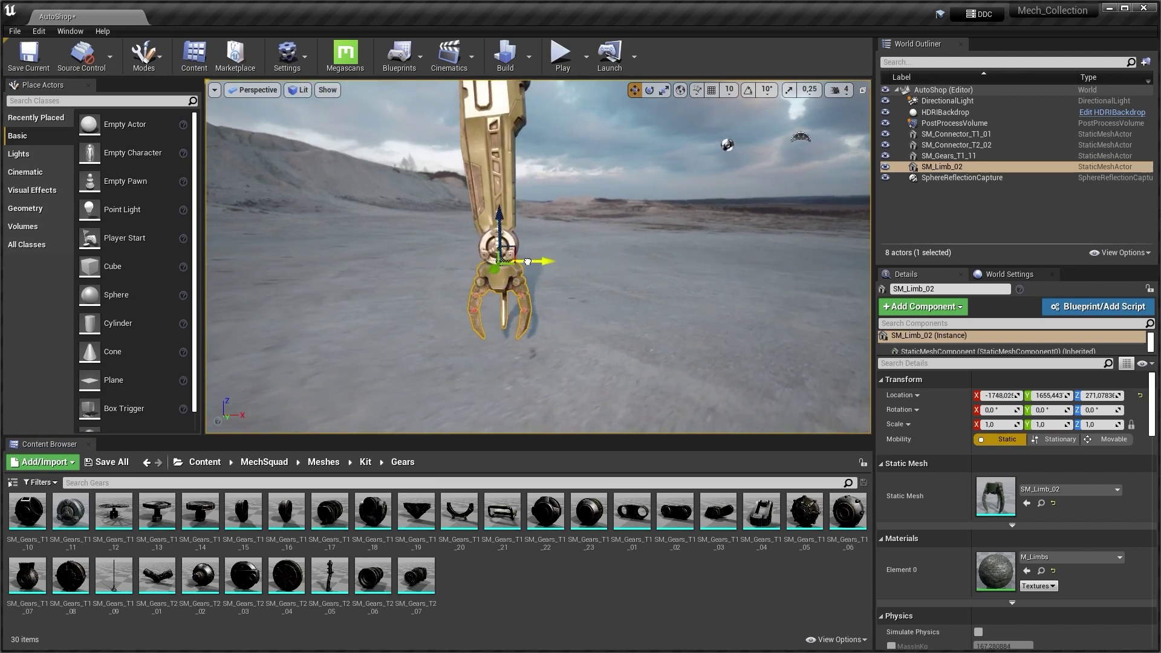
drag(528, 262, 527, 262)
Lower SM_Gears_T1_11 slightly at the connector's end and move the SM_Limb_02 claw down to match
click(511, 242)
right_drag(528, 213, 529, 214)
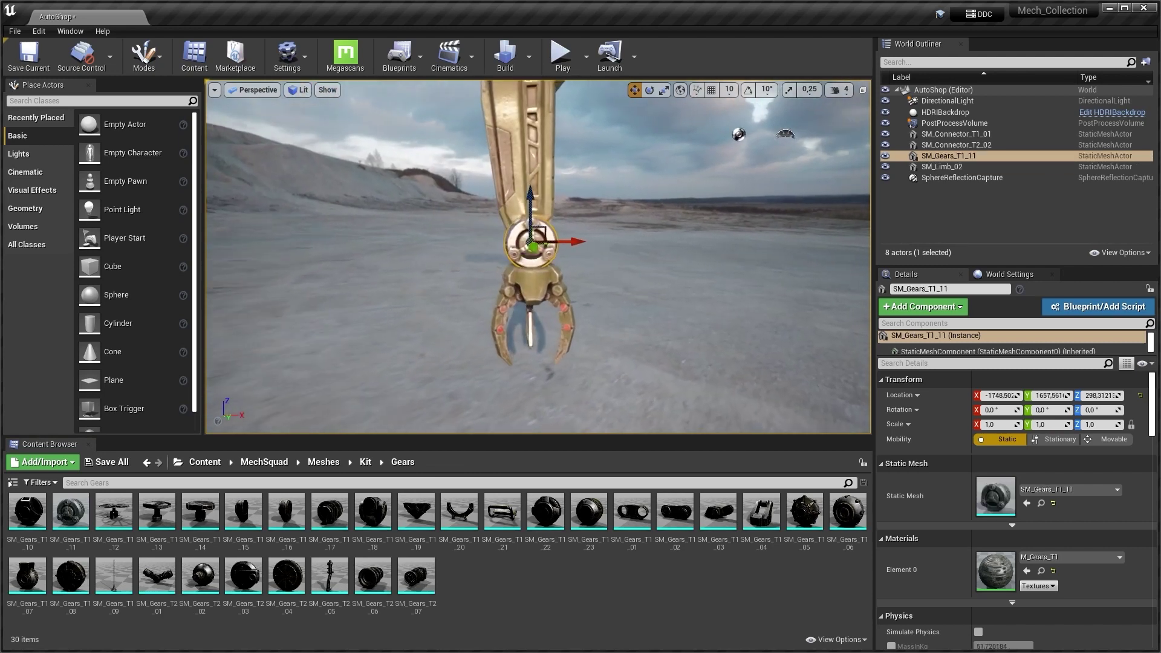
click(534, 293)
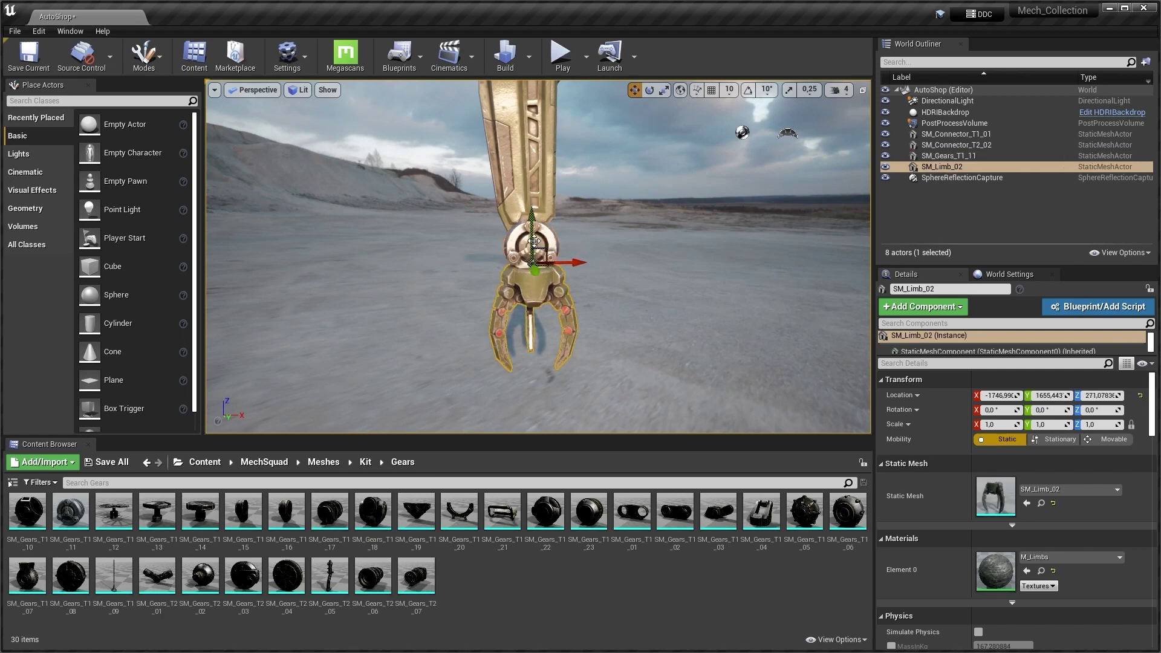
click(535, 219)
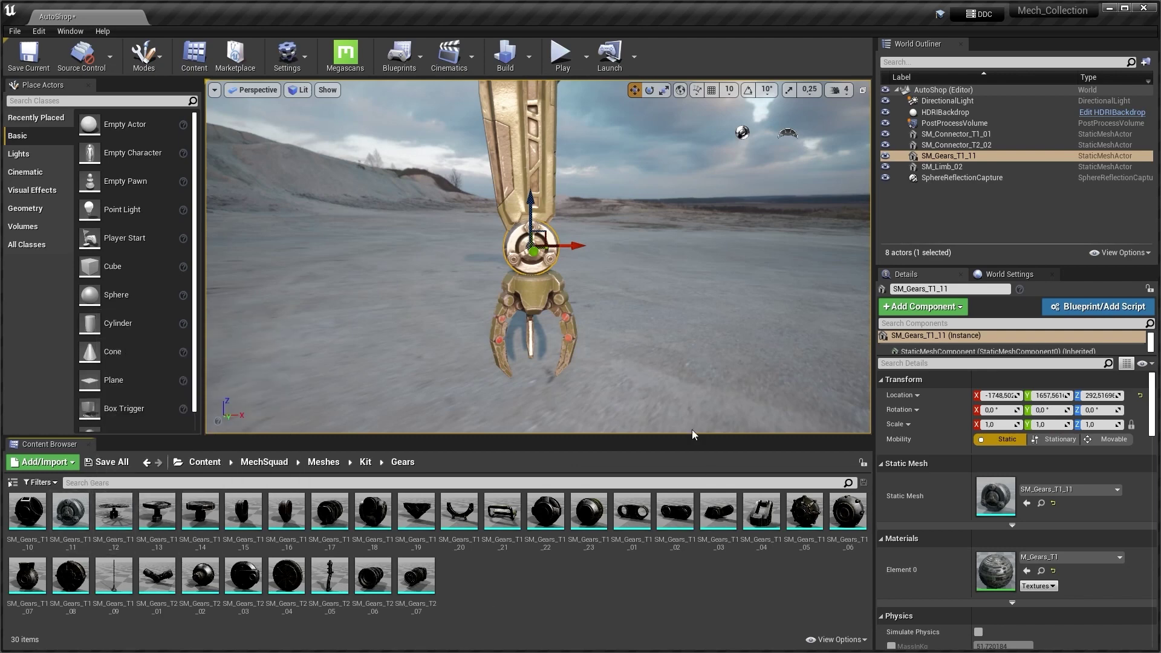
click(514, 300)
Switch to the Rotate tool and select the upper connector, SM_Connector_T1_01
scroll(514, 290, down, 5)
middle_drag(514, 300, 519, 345)
click(525, 212)
key(e)
click(473, 105)
scroll(520, 272, up, 6)
Locate the claw's SM_Limb_02 static mesh in the Kit's Limbs folder and select it
click(367, 462)
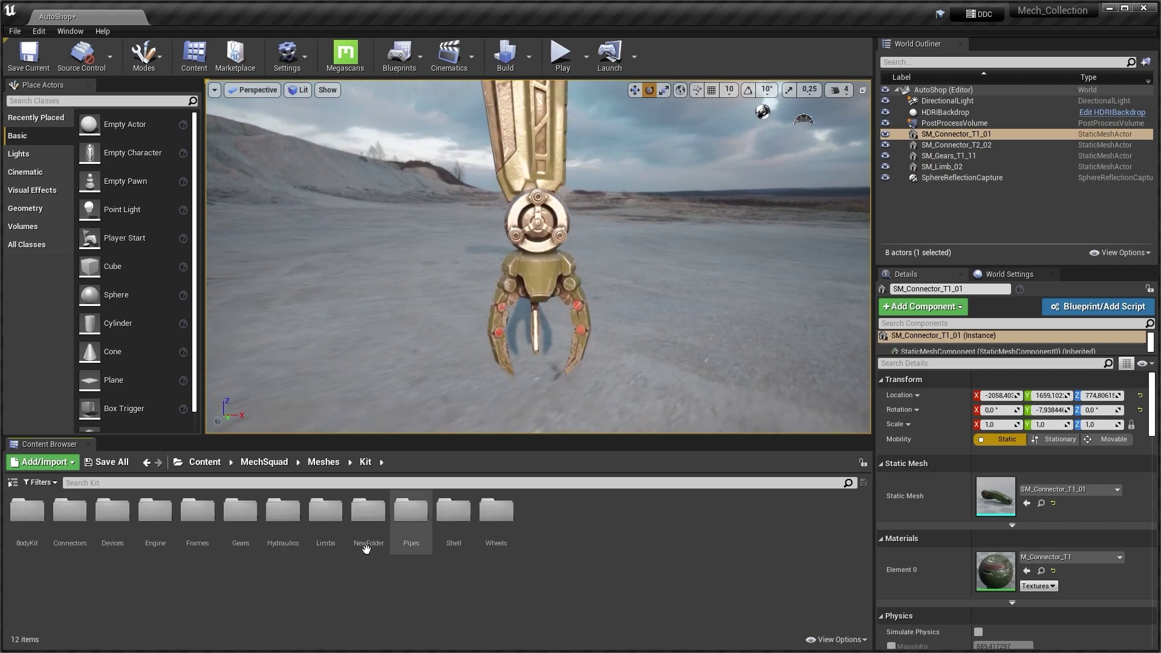
click(562, 290)
click(1041, 503)
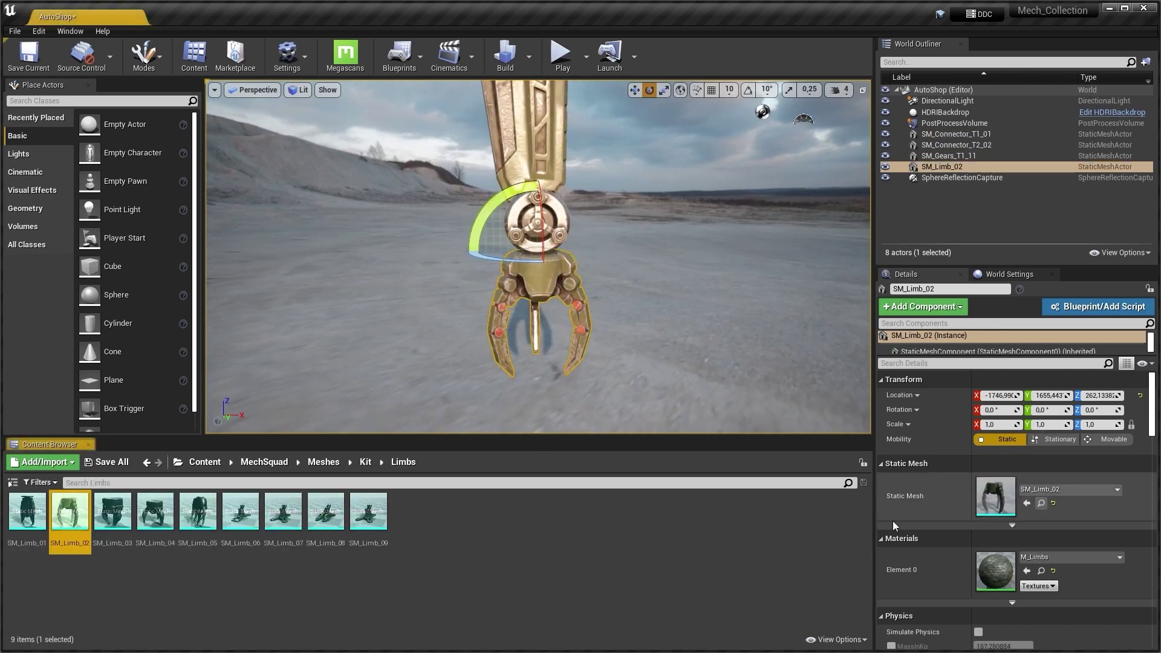
click(72, 507)
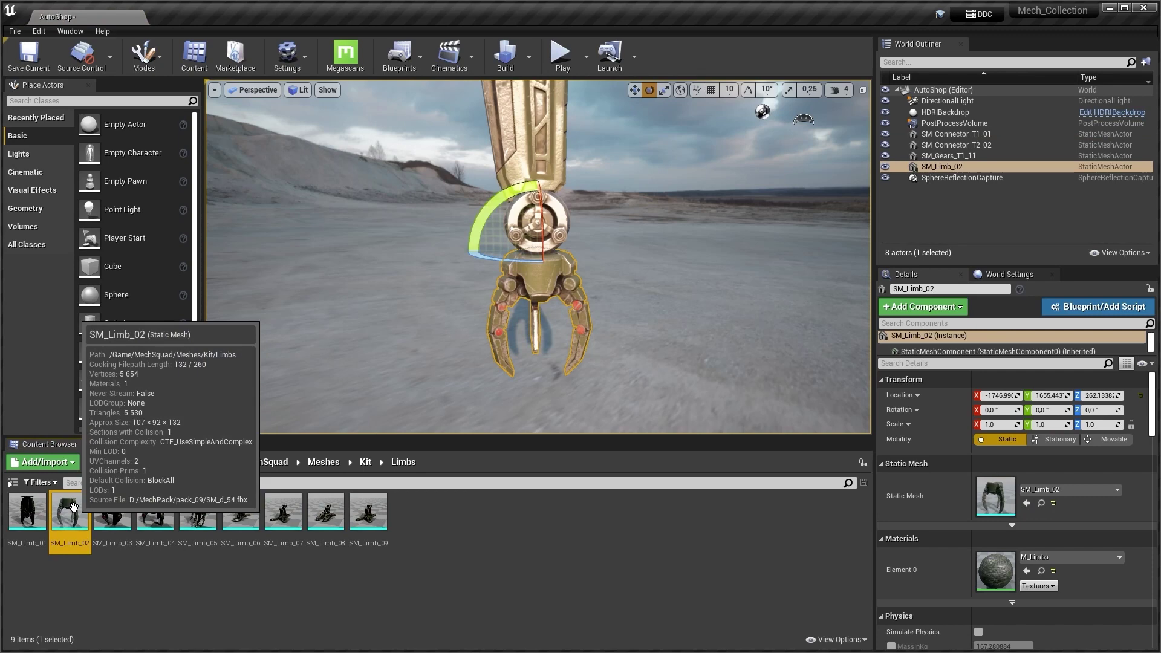
Create a folder named RoboArm inside Meshes > MechHero and open it
click(321, 462)
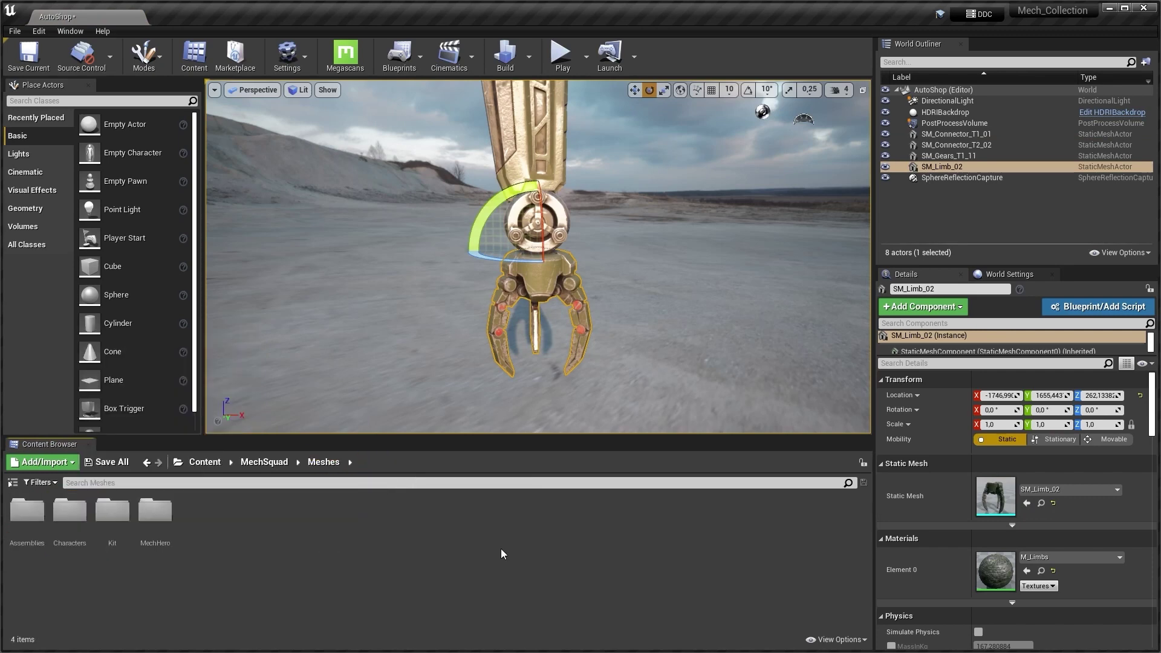
double_click(152, 510)
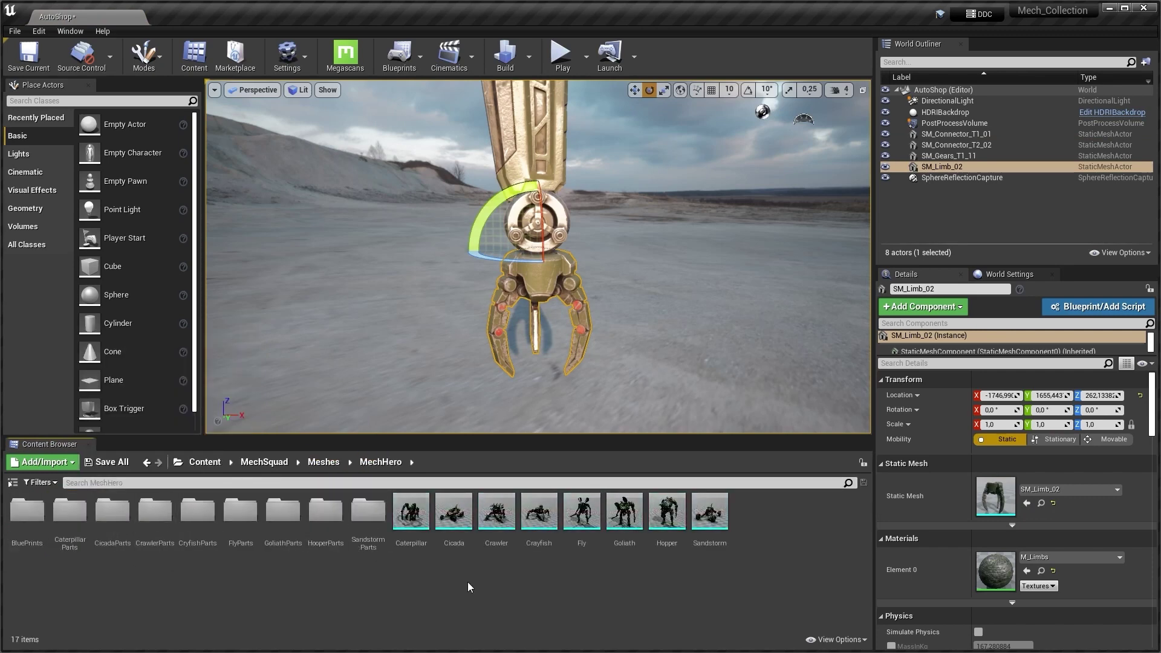
key(ctrl+n)
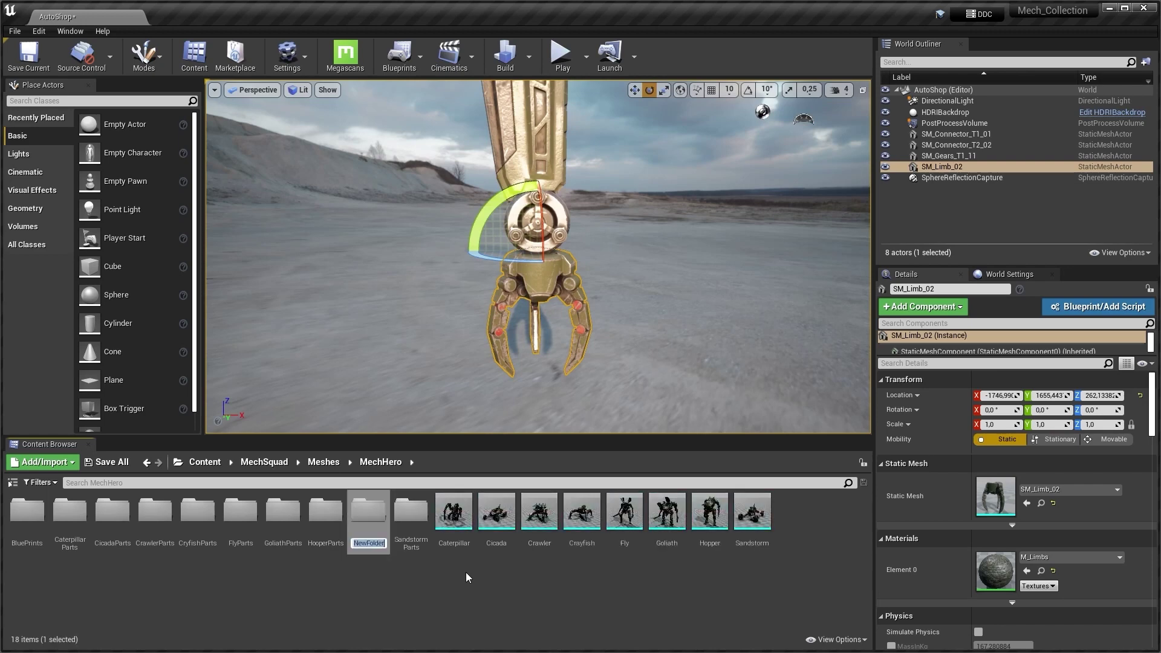
text(RoboArm)
key(Return)
double_click(357, 518)
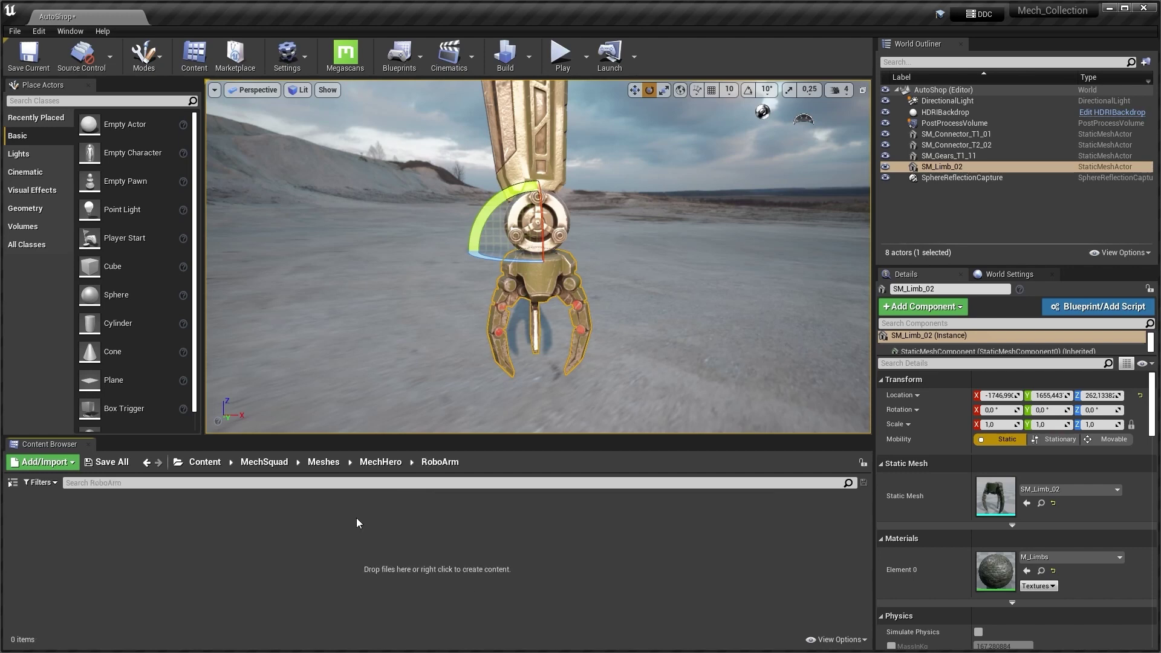
Copy the SM_Limb_02 mesh from the Limbs folder into the RoboArm folder, using the folder tree
key(ctrl+b)
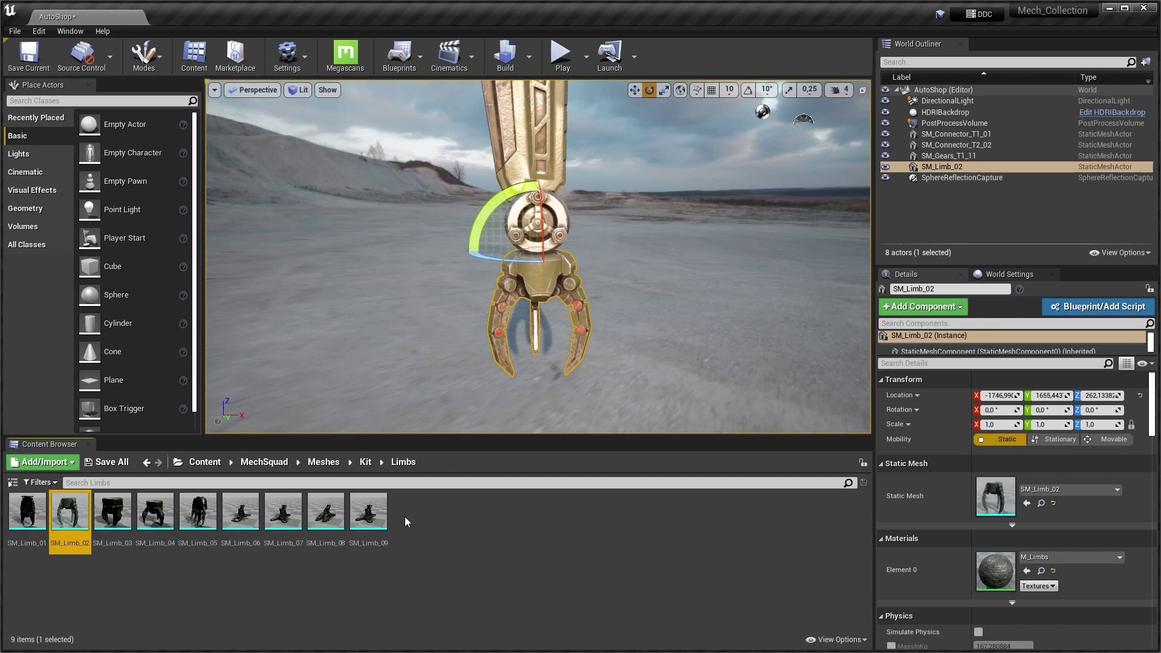
click(12, 483)
scroll(111, 592, down, 3)
click(111, 594)
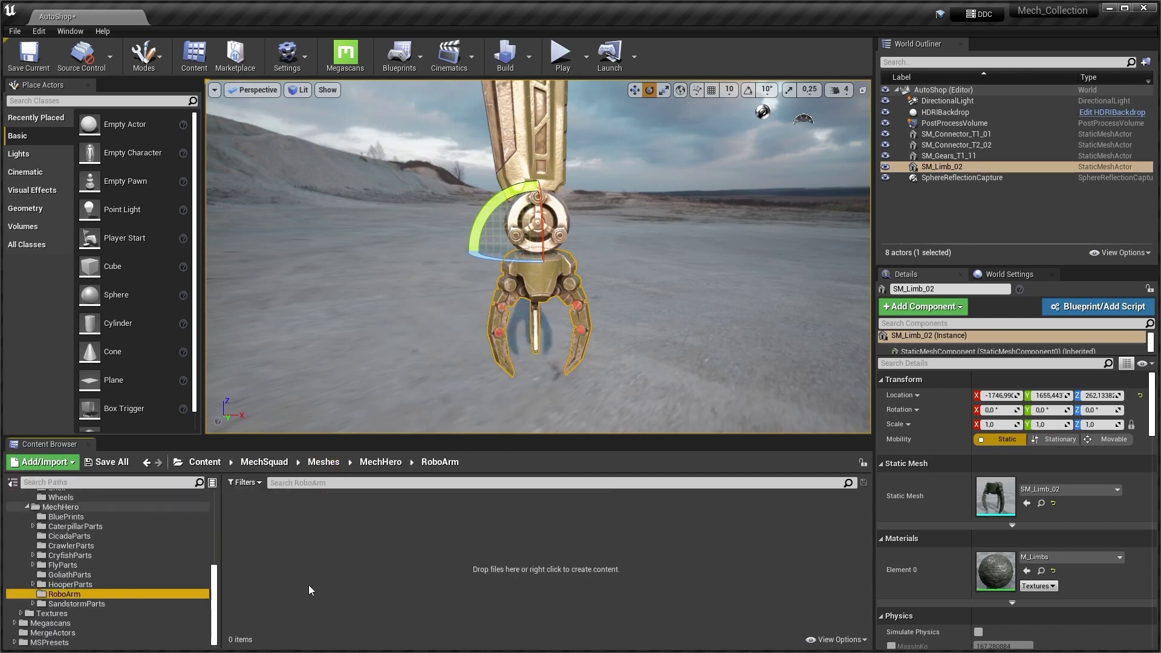
click(392, 568)
key(ctrl+v)
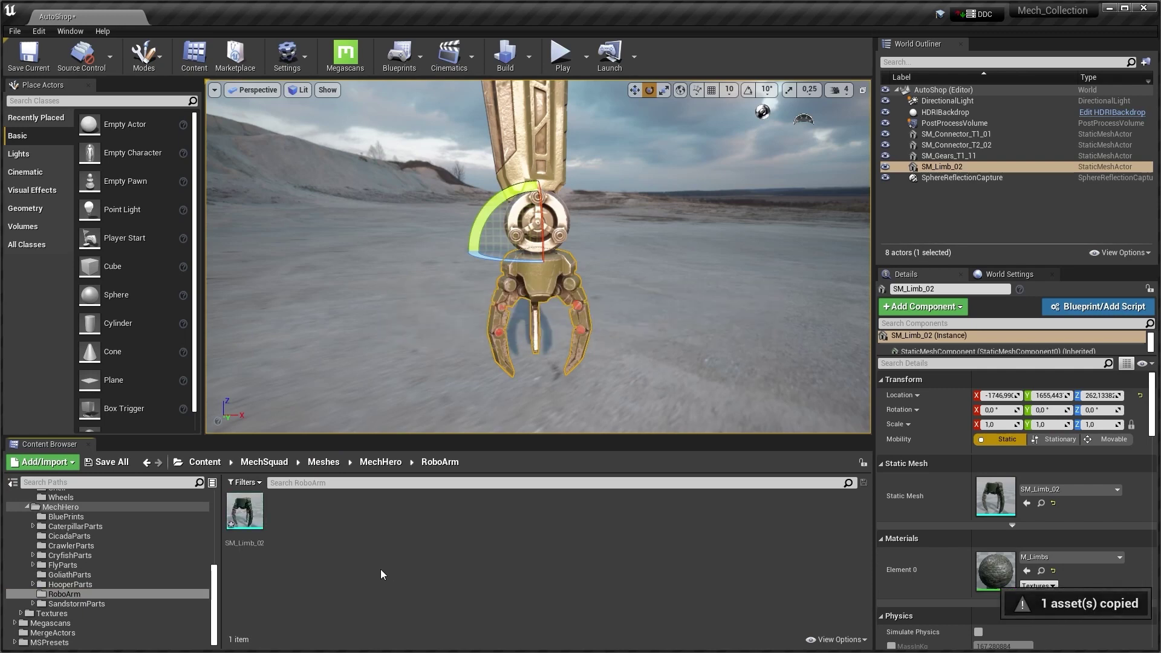
Copy the lower connector's SM_Connector_T2_02 mesh from the Connectors folder into the RoboArm folder
click(563, 170)
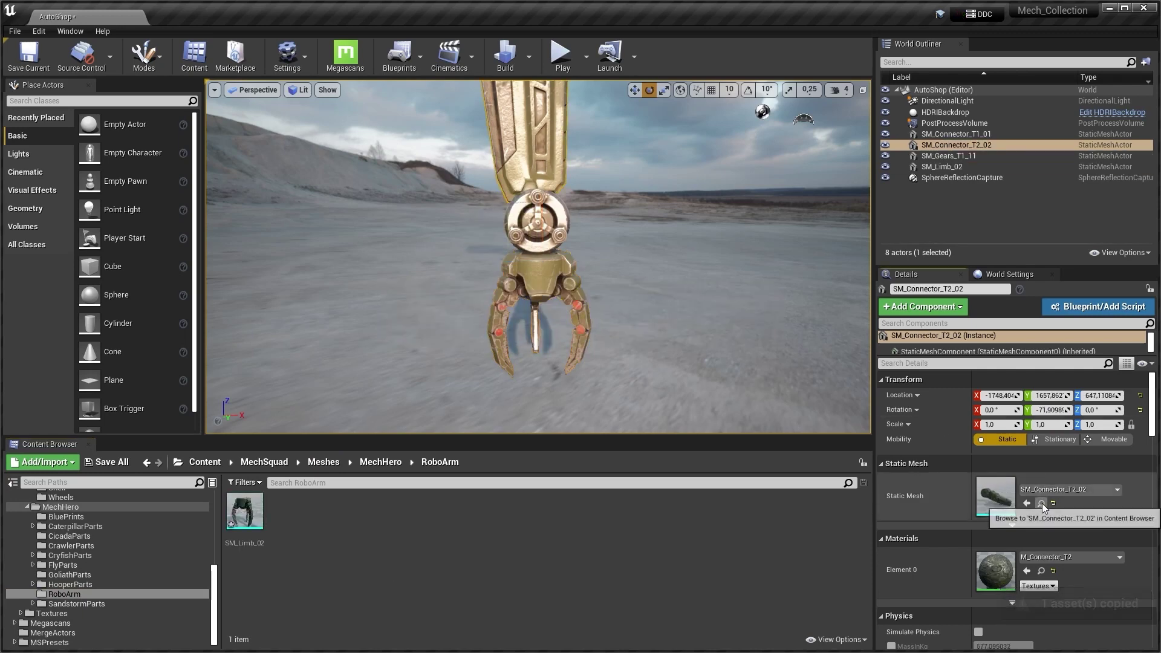
key(ctrl+b)
scroll(104, 579, down, 5)
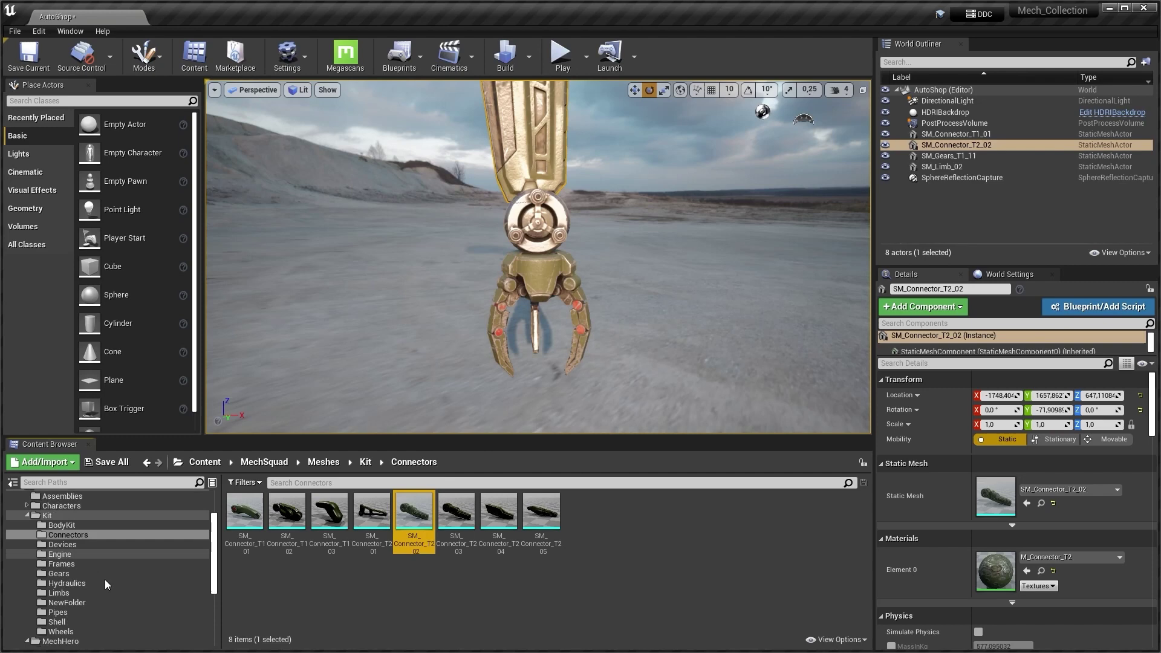
click(95, 594)
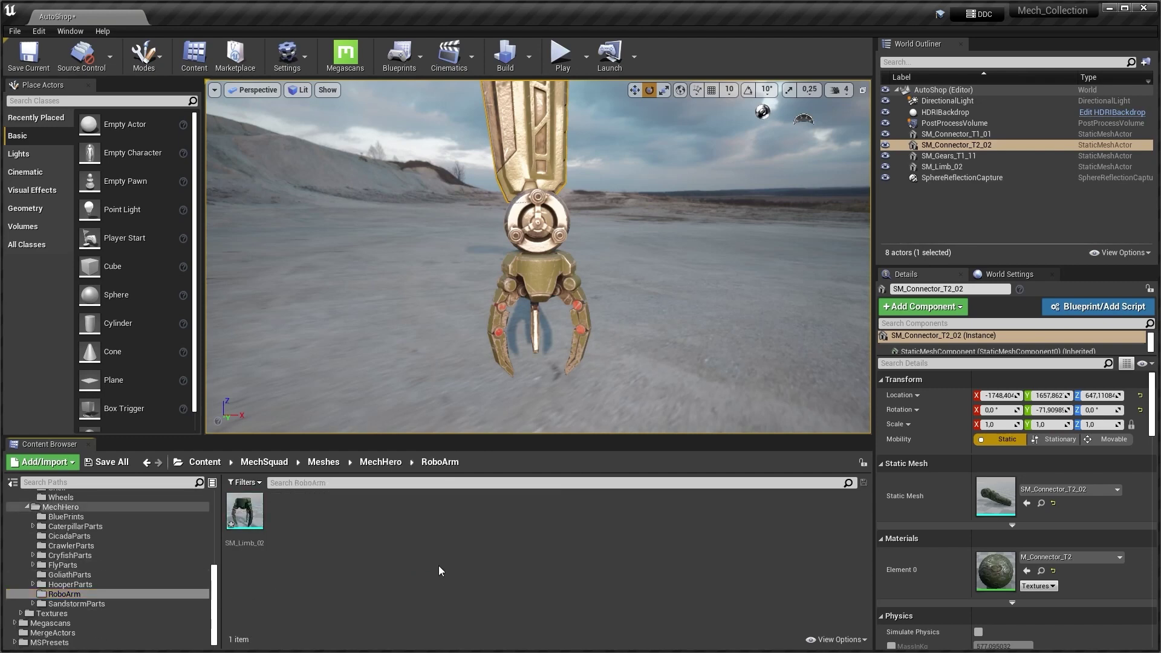
key(ctrl+v)
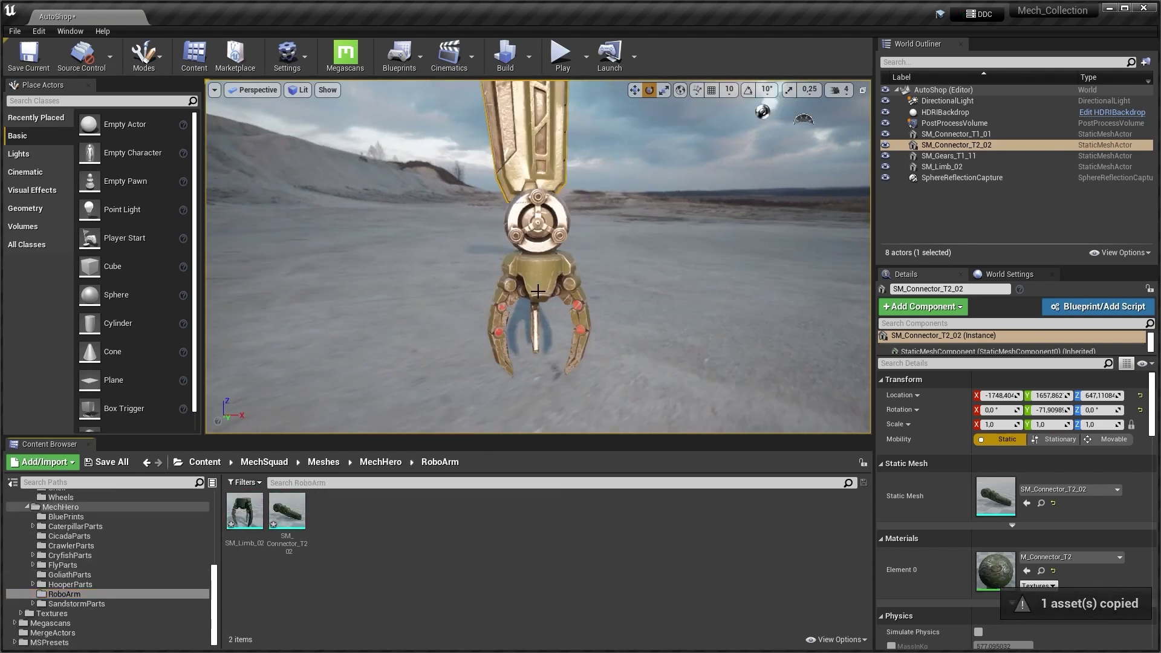
Copy the upper connector's SM_Connector_T1_01 mesh from the Connectors folder into the RoboArm folder
scroll(537, 291, down, 4)
middle_drag(538, 292, 538, 206)
click(422, 199)
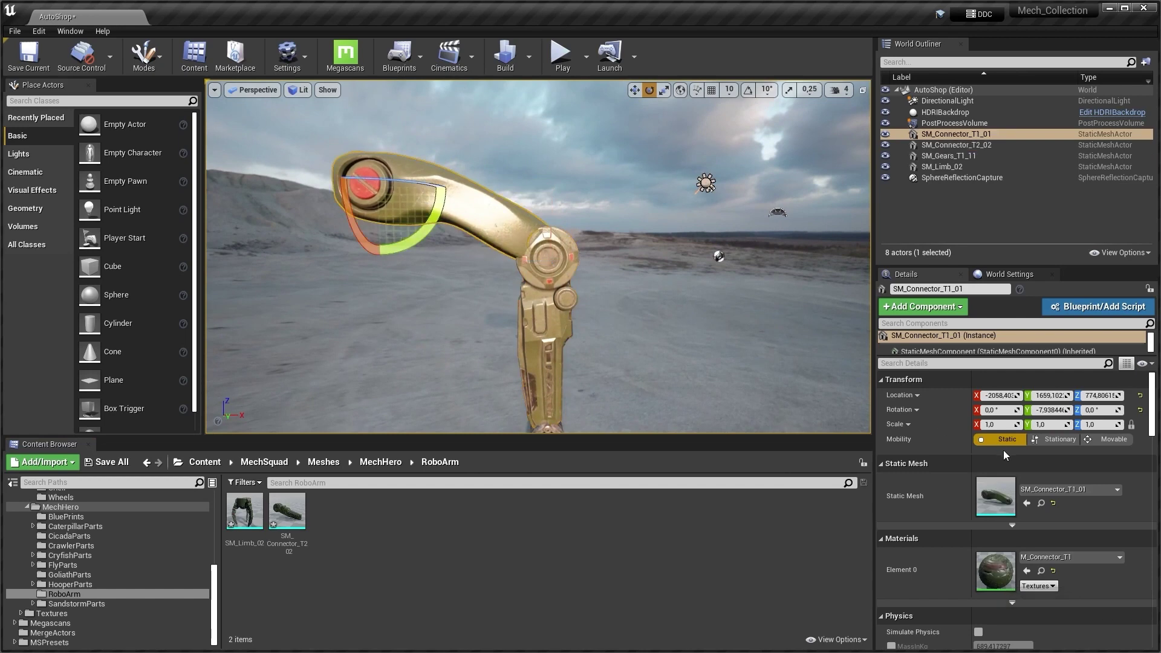
click(1040, 503)
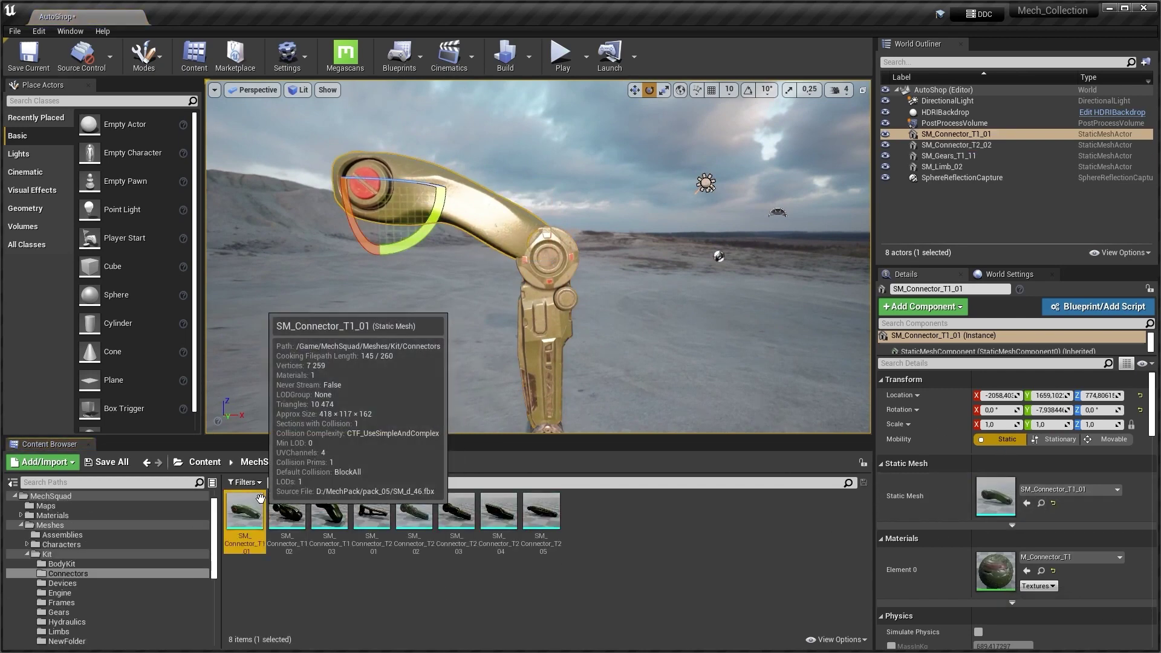
right_drag(435, 386, 442, 392)
key(q)
key(w)
scroll(213, 548, down, 5)
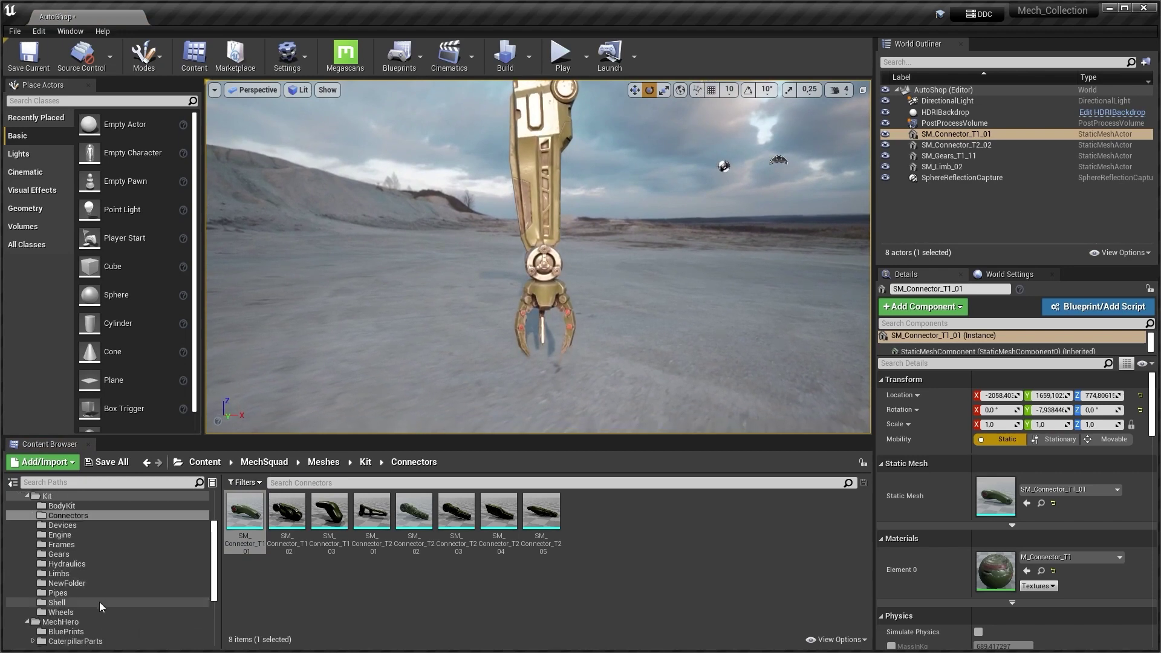
click(64, 594)
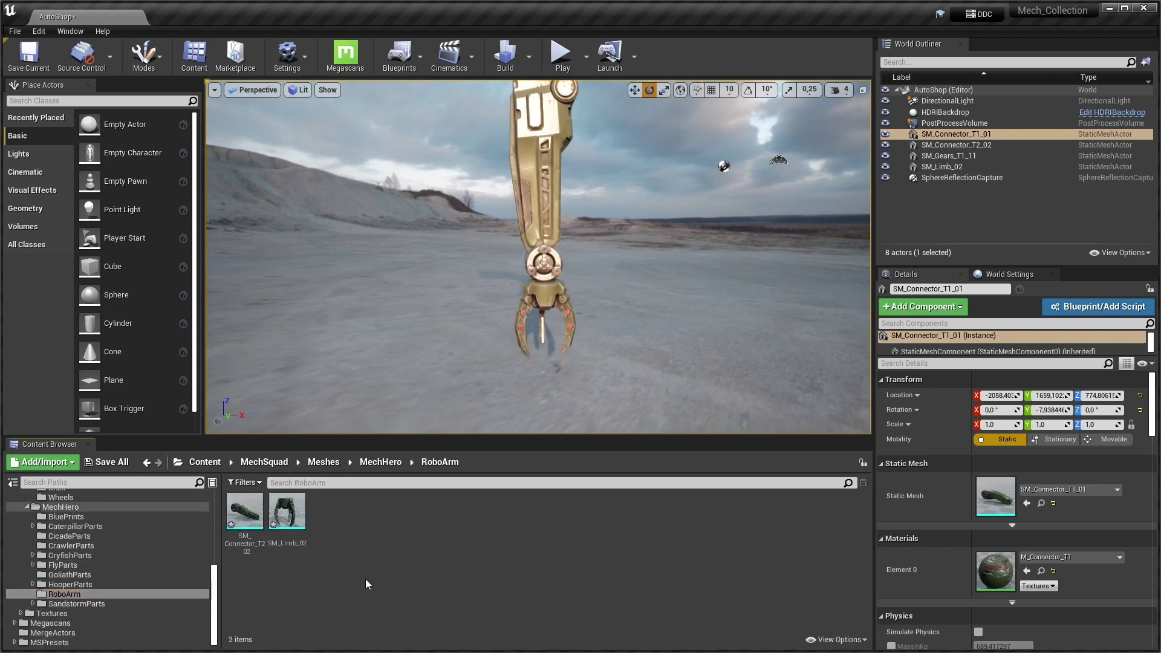
key(ctrl+v)
Create a subfolder named MaterialdsRoboArm inside the RoboArm folder for the arm's materials
key(s)
right_drag(559, 375, 556, 361)
key(e)
key(w)
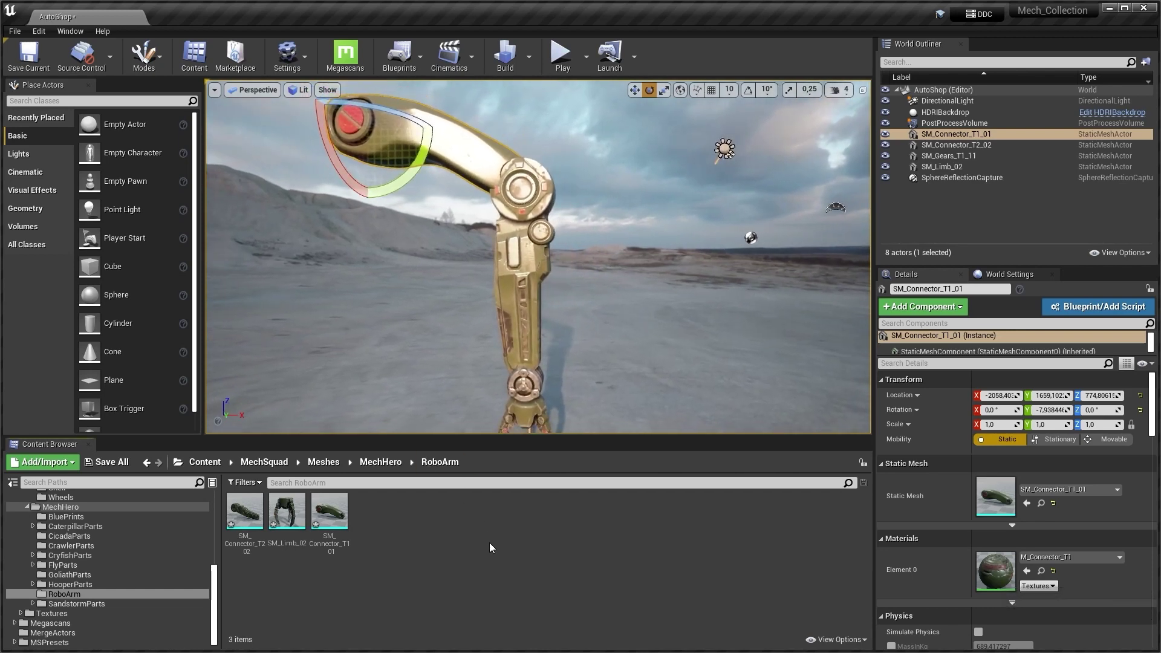
key(ctrl+shift+n)
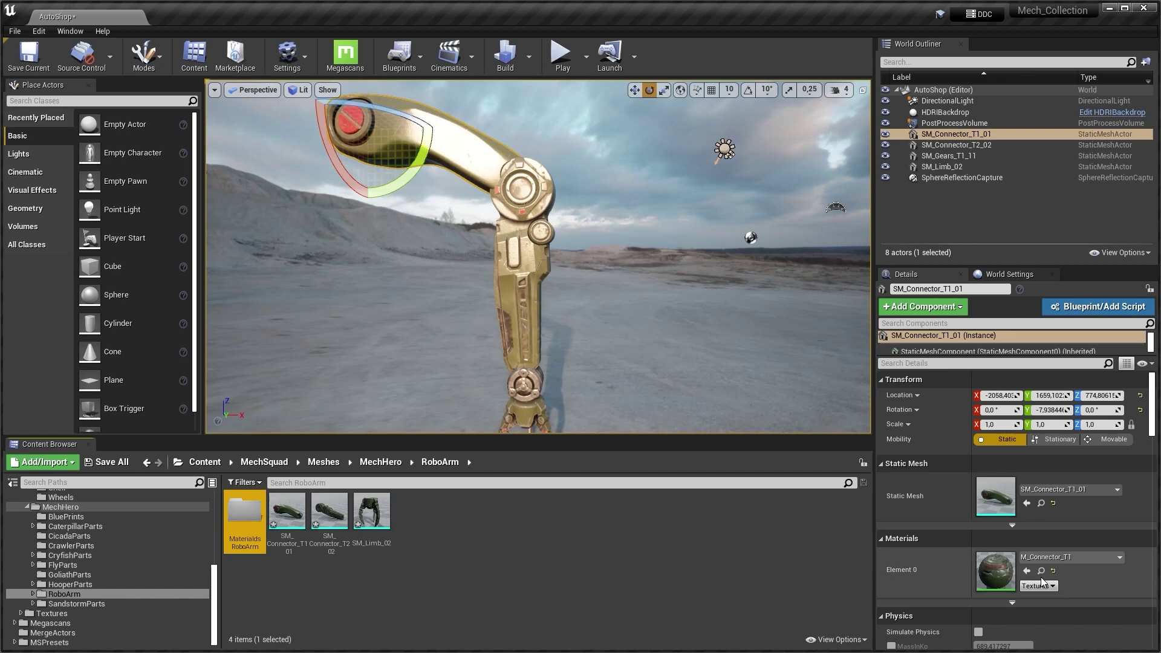
Copy the upper connector's M_Connector_T1 material instance from the Materials folder into MaterialdsRoboArm
key(s)
right_drag(603, 270, 613, 267)
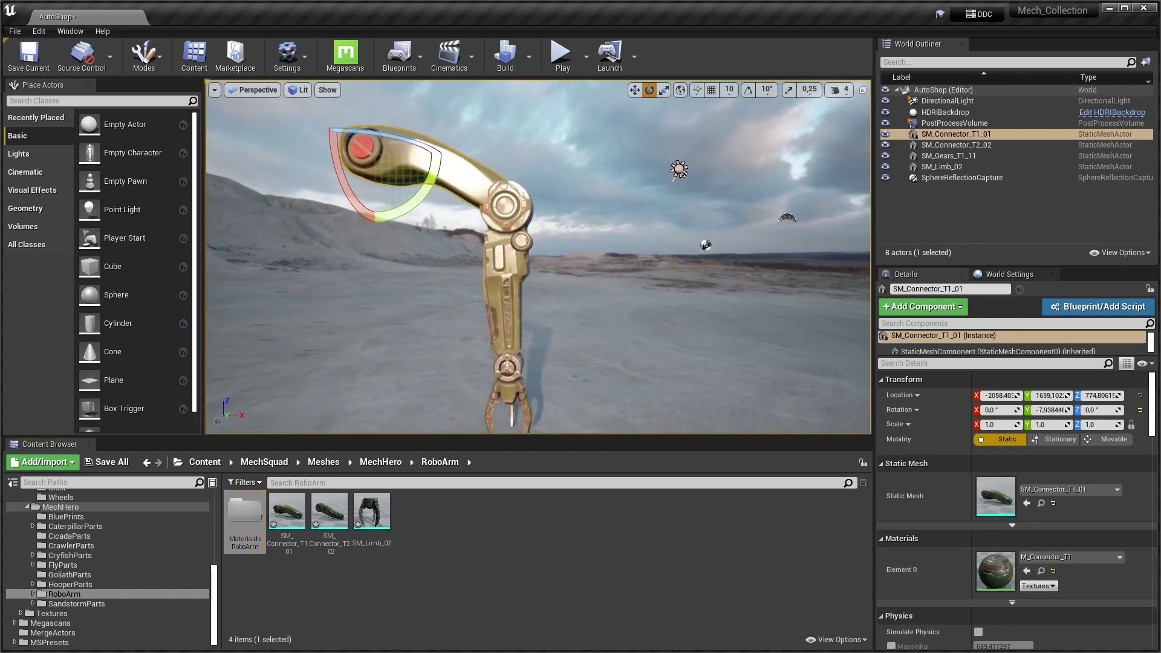
scroll(586, 274, up, 1)
scroll(586, 274, down, 2)
middle_drag(542, 335, 541, 355)
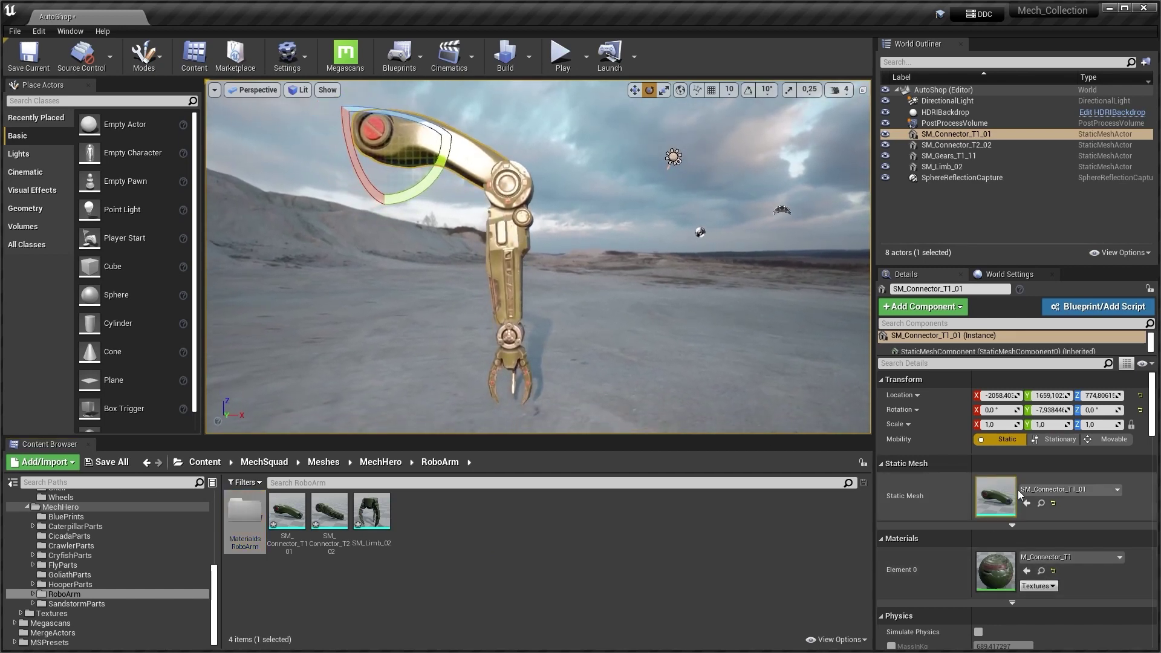
click(1041, 571)
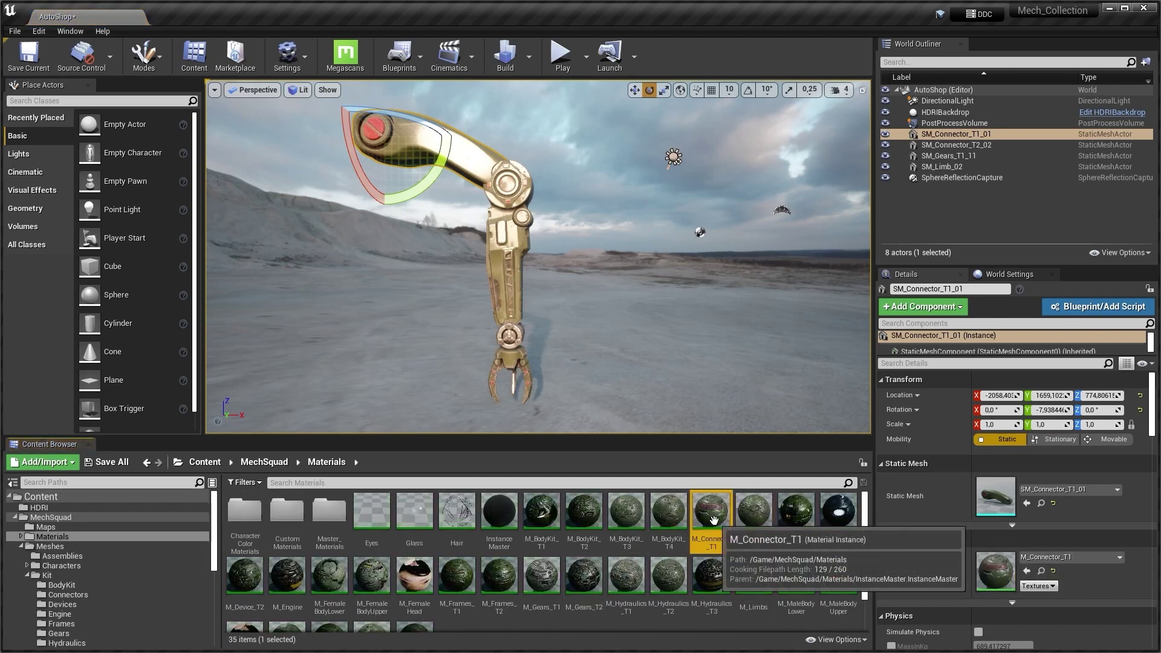
scroll(100, 591, down, 10)
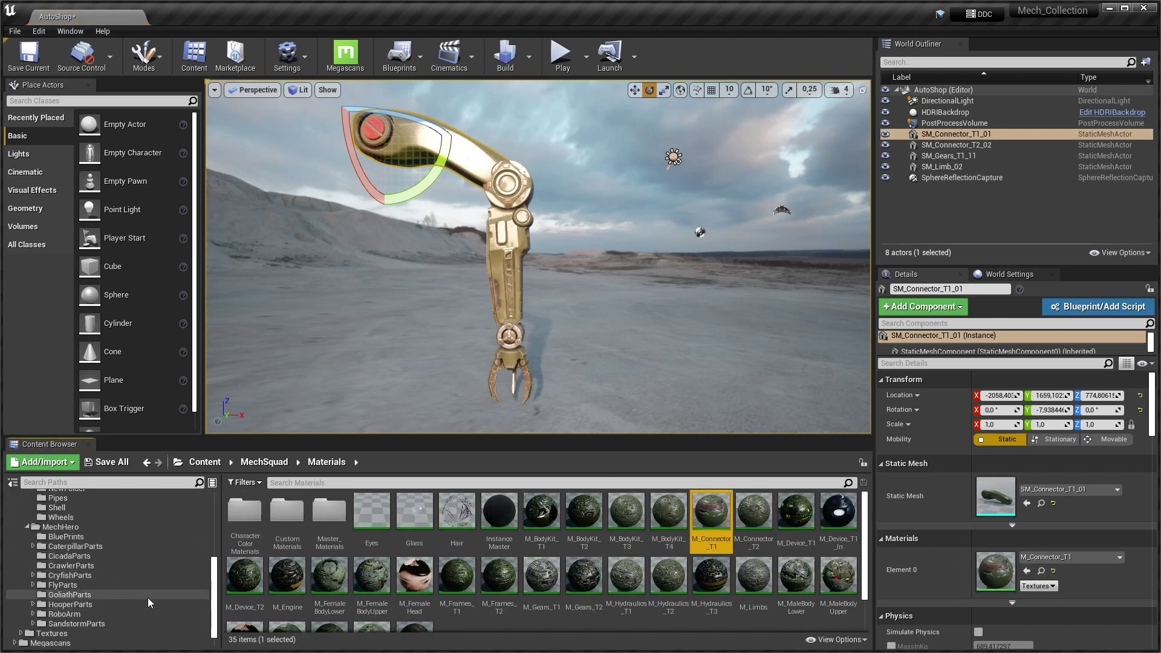
click(85, 609)
double_click(245, 509)
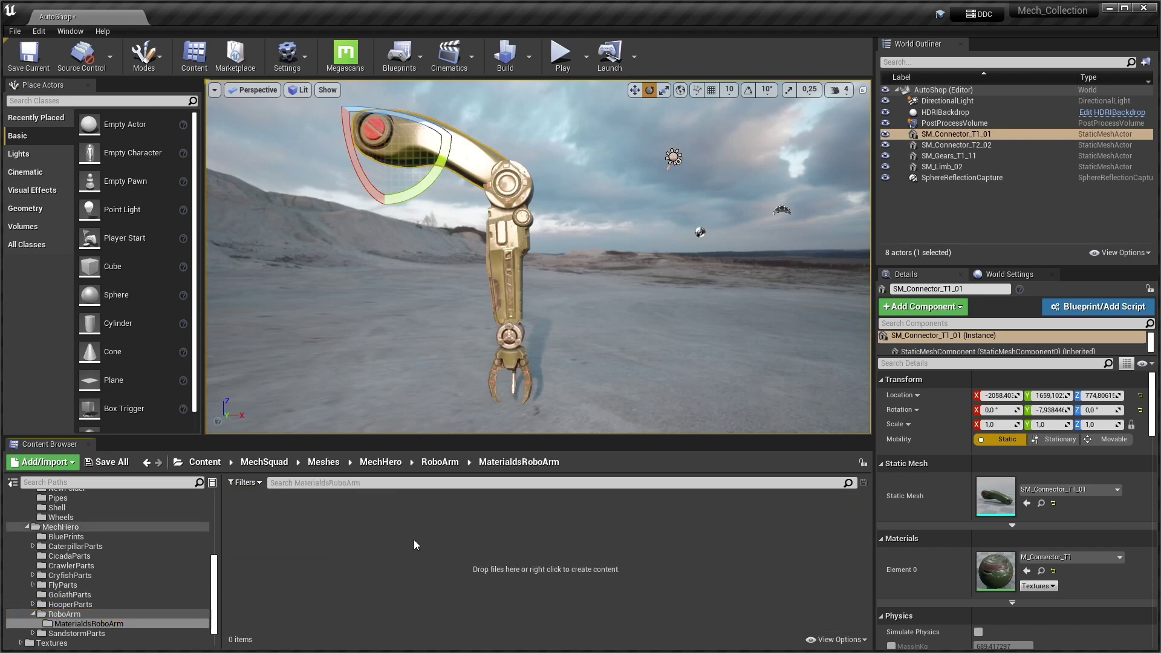
key(ctrl+v)
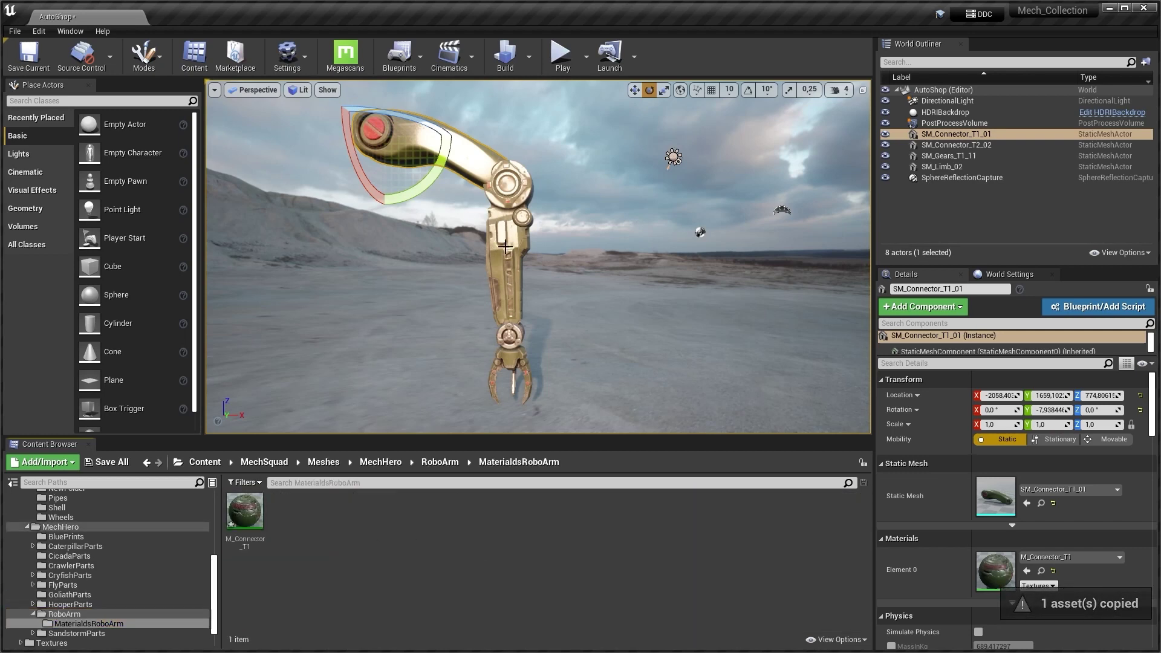
Copy the lower connector's M_Connector_T2 material instance from the Materials folder into MaterialdsRoboArm
click(505, 246)
click(1041, 571)
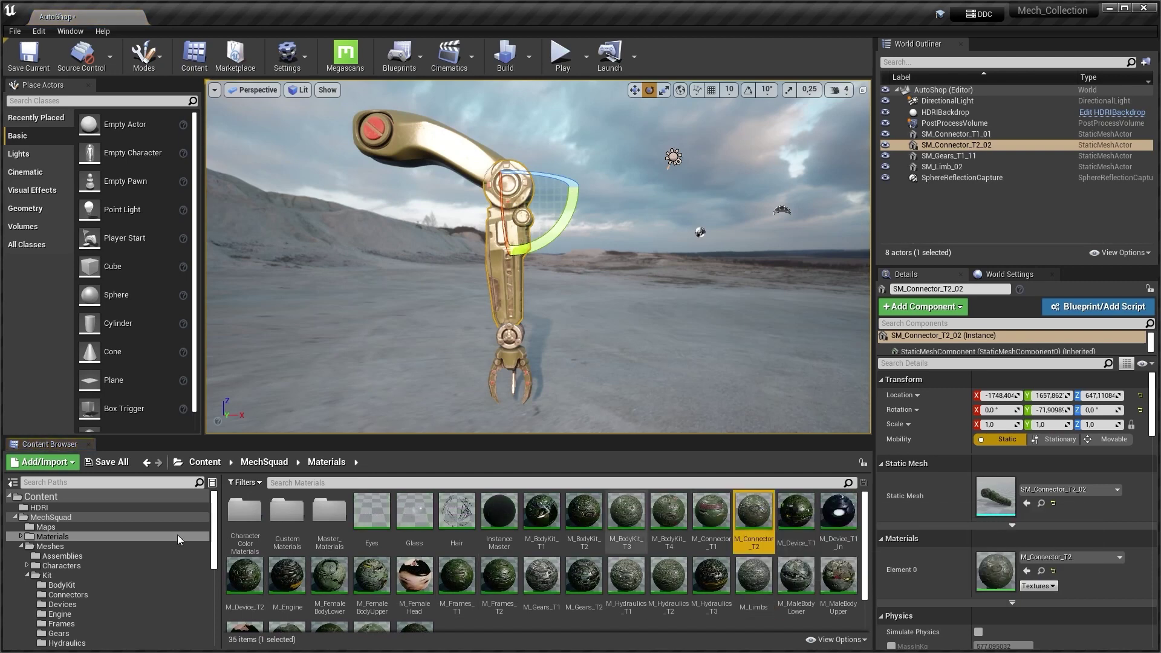
scroll(121, 575, down, 6)
click(72, 613)
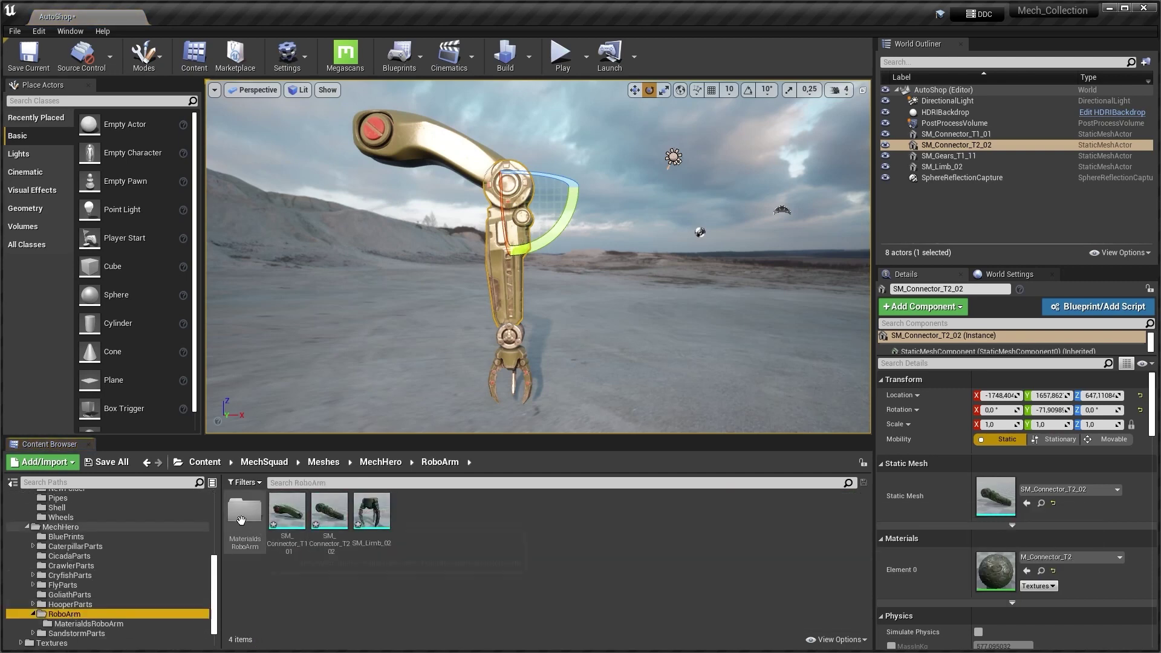
double_click(244, 516)
key(ctrl+v)
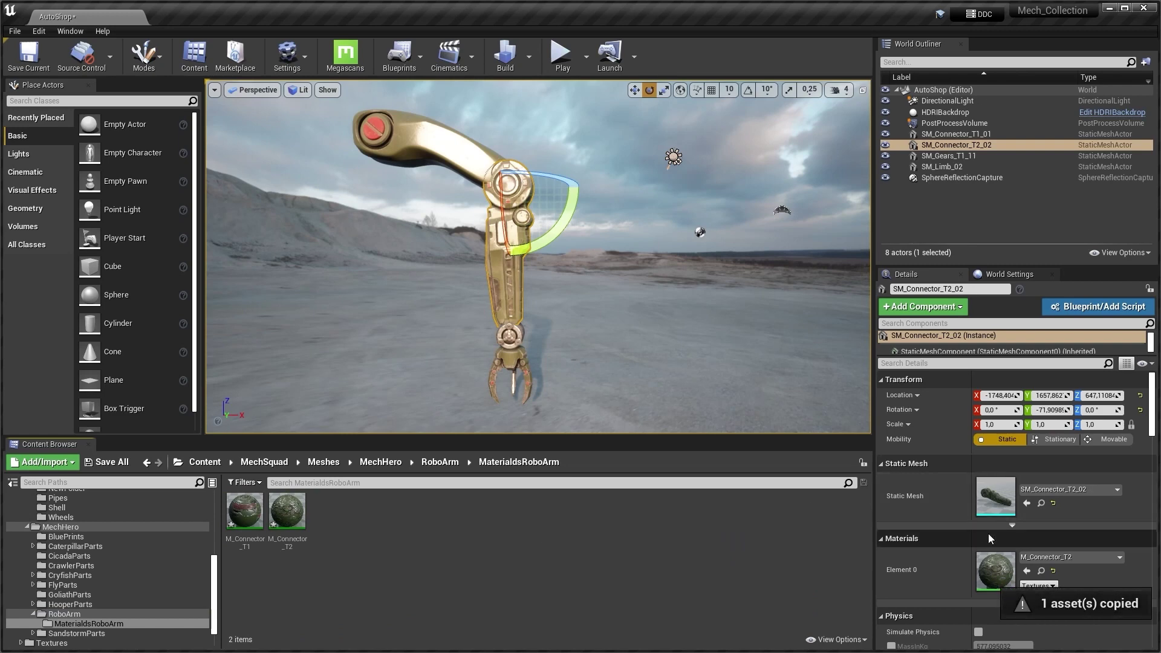
Copy the claw's M_Limbs material instance from the Materials folder into MaterialdsRoboArm
scroll(988, 539, down, 2)
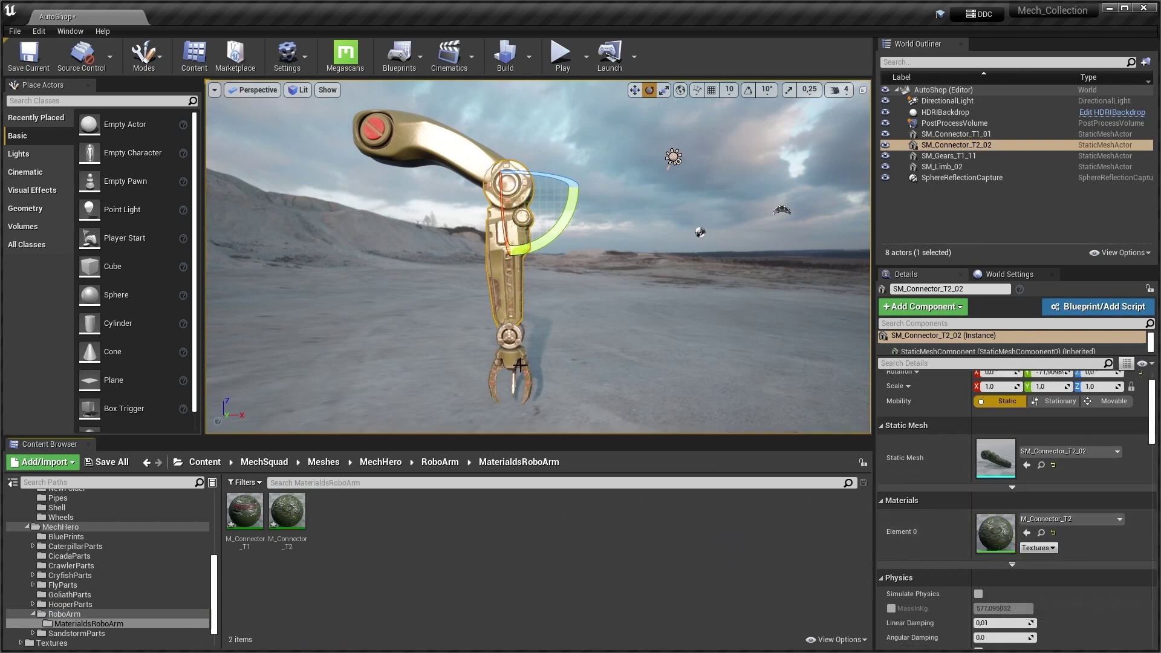
click(519, 365)
click(1040, 533)
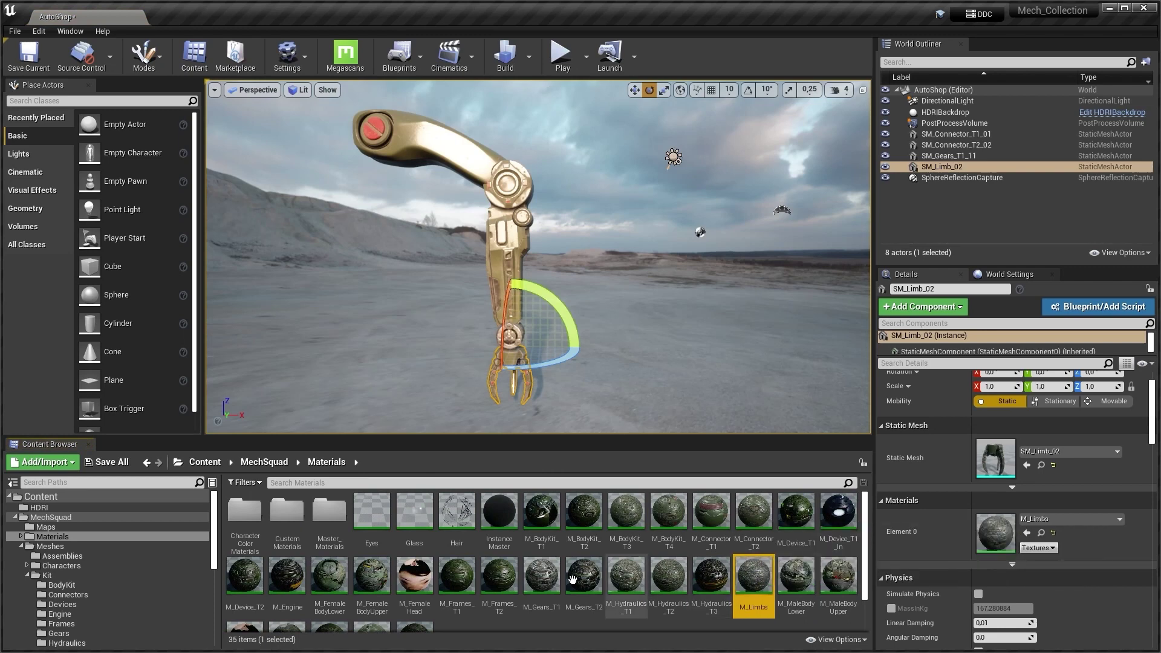
scroll(121, 592, down, 6)
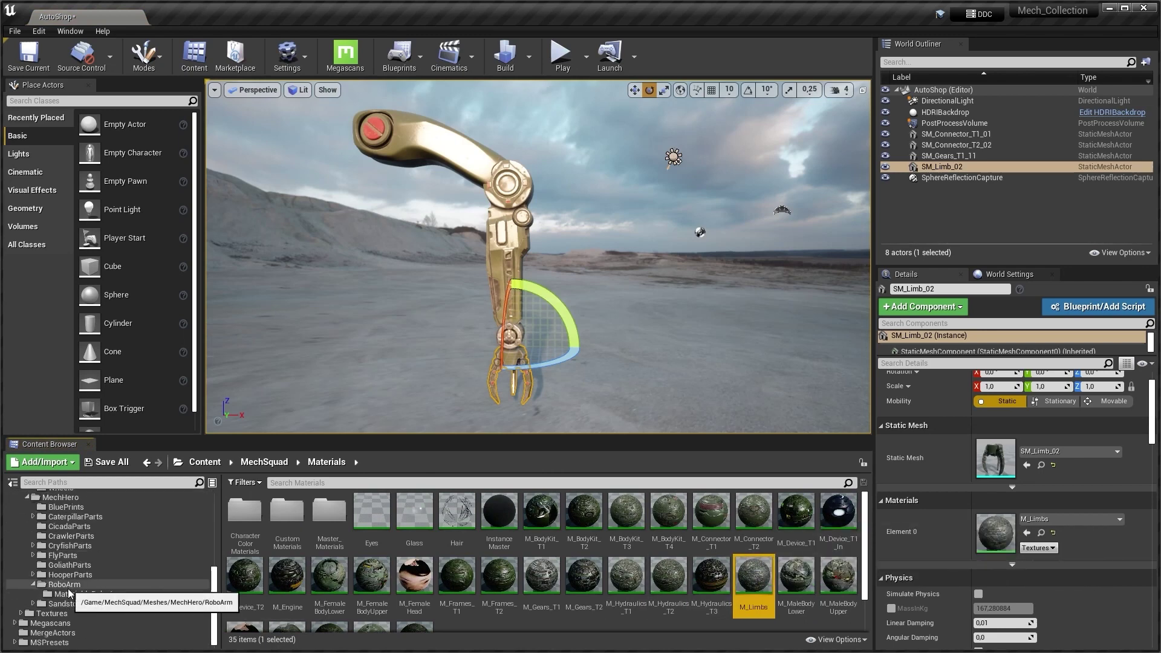
click(68, 594)
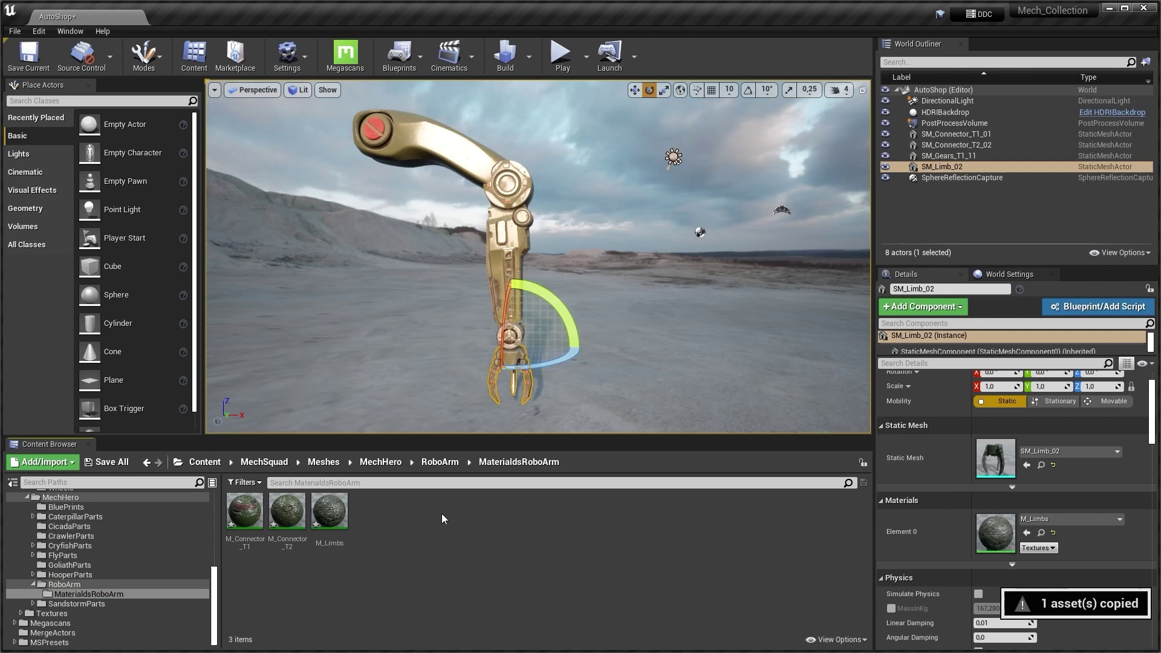
Copy InstanceMaster from the MechSquad Materials folder into MaterialdsRoboArm and rename the copy InstanceMaterialRoboArm
click(440, 462)
click(380, 462)
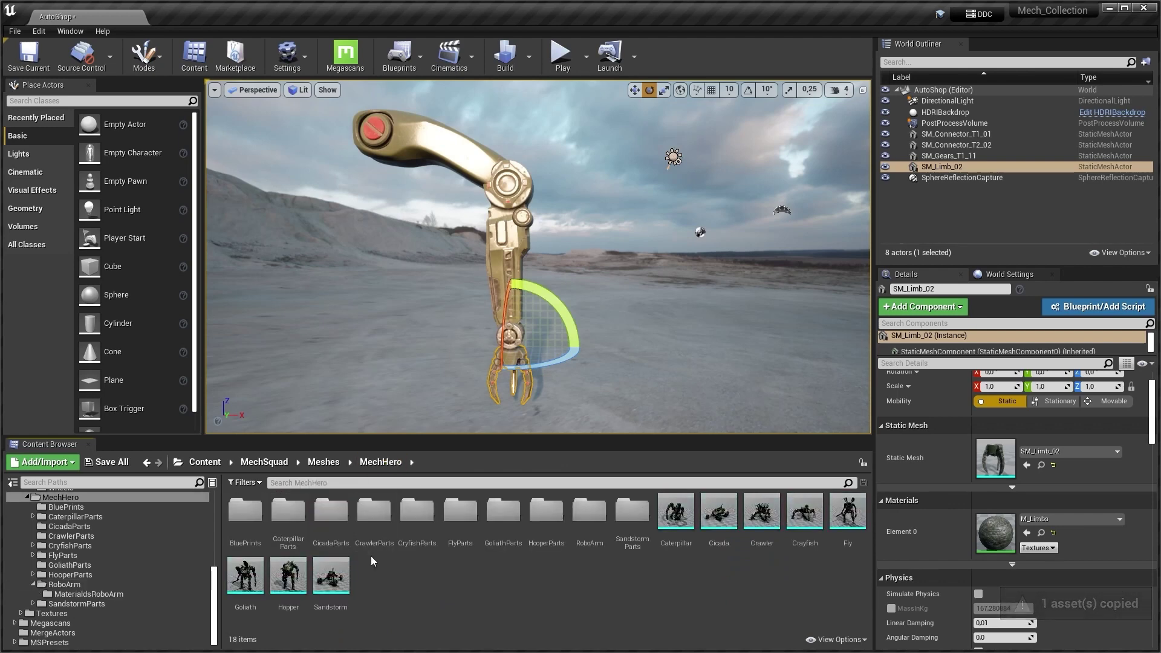
click(324, 462)
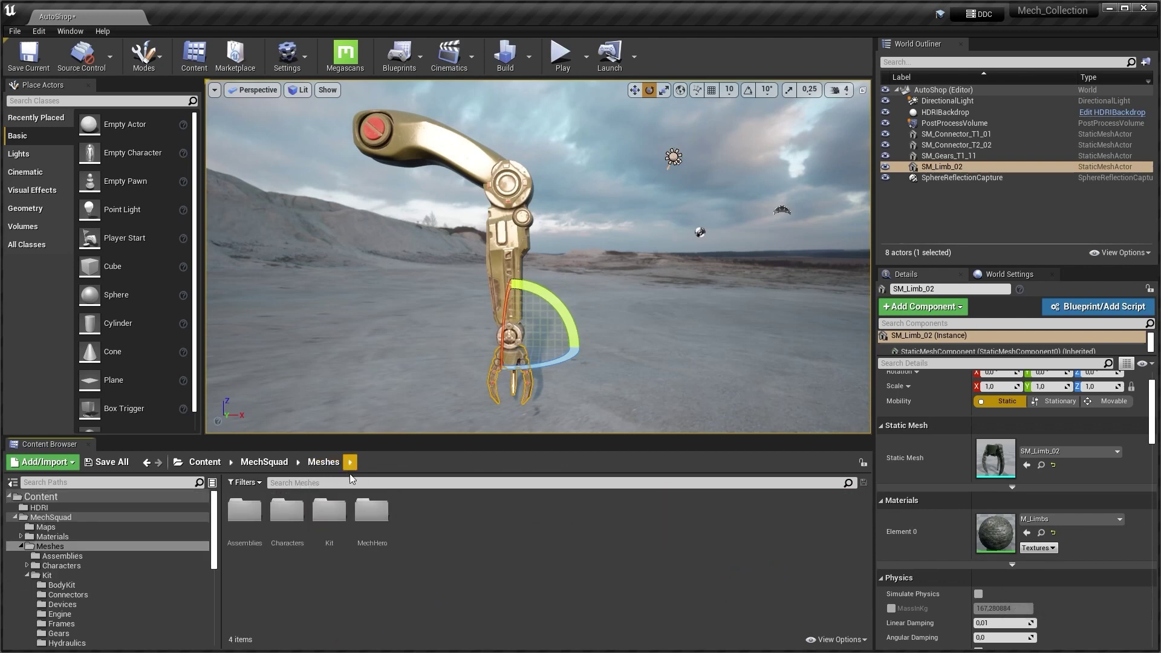
click(266, 463)
double_click(289, 518)
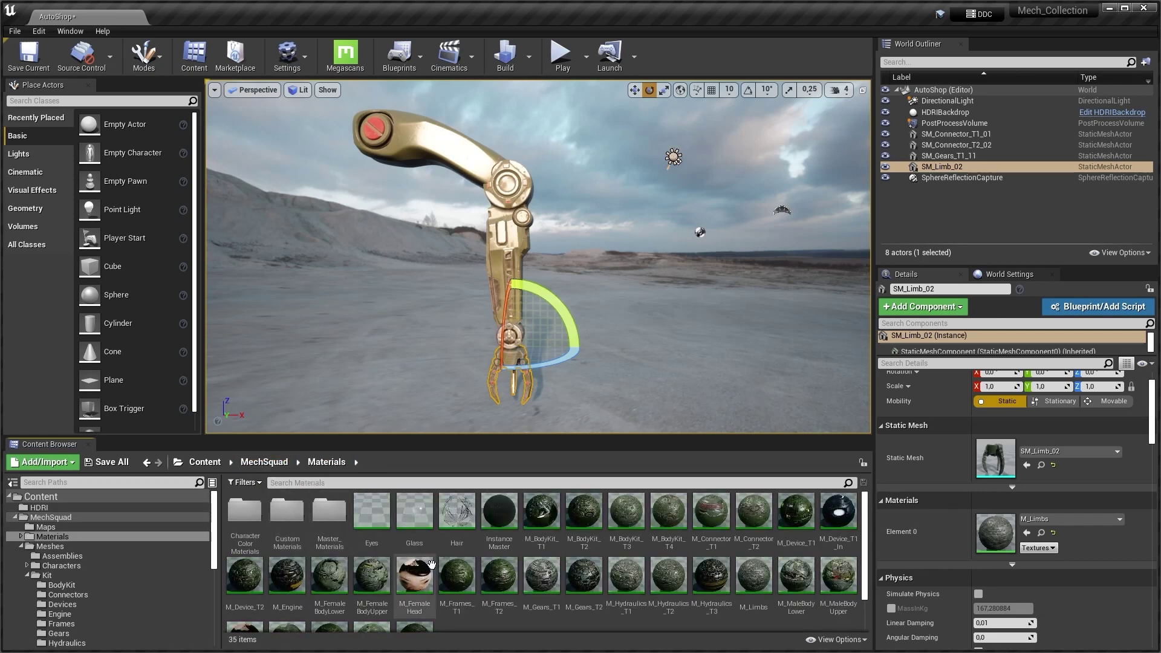
click(516, 522)
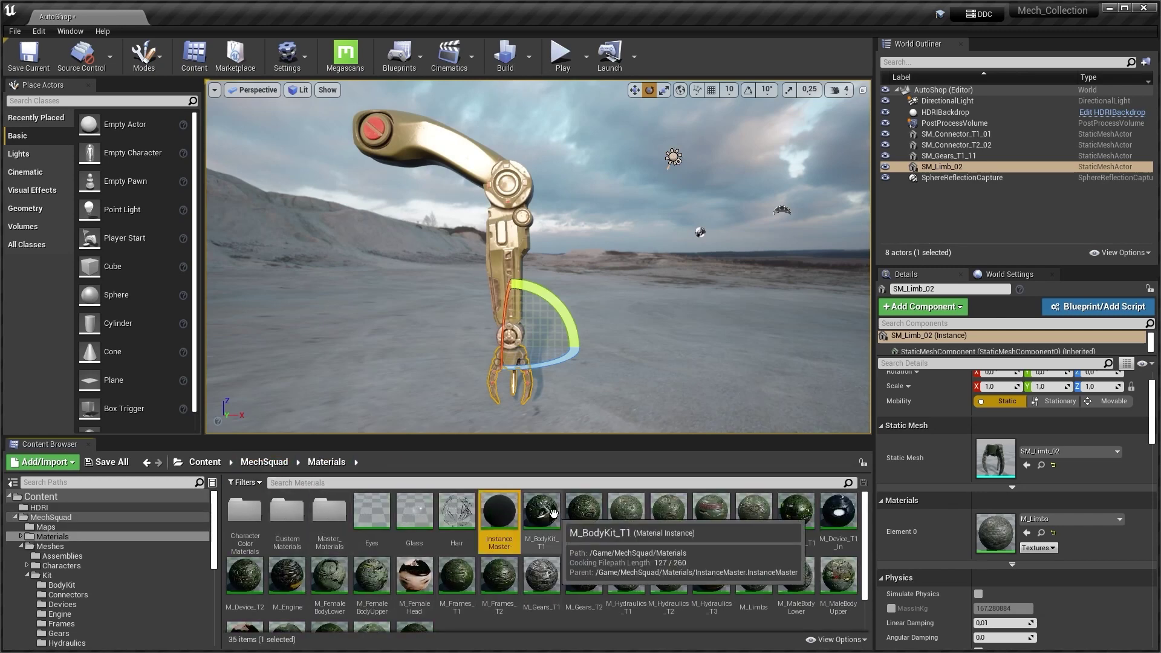
scroll(66, 598, down, 5)
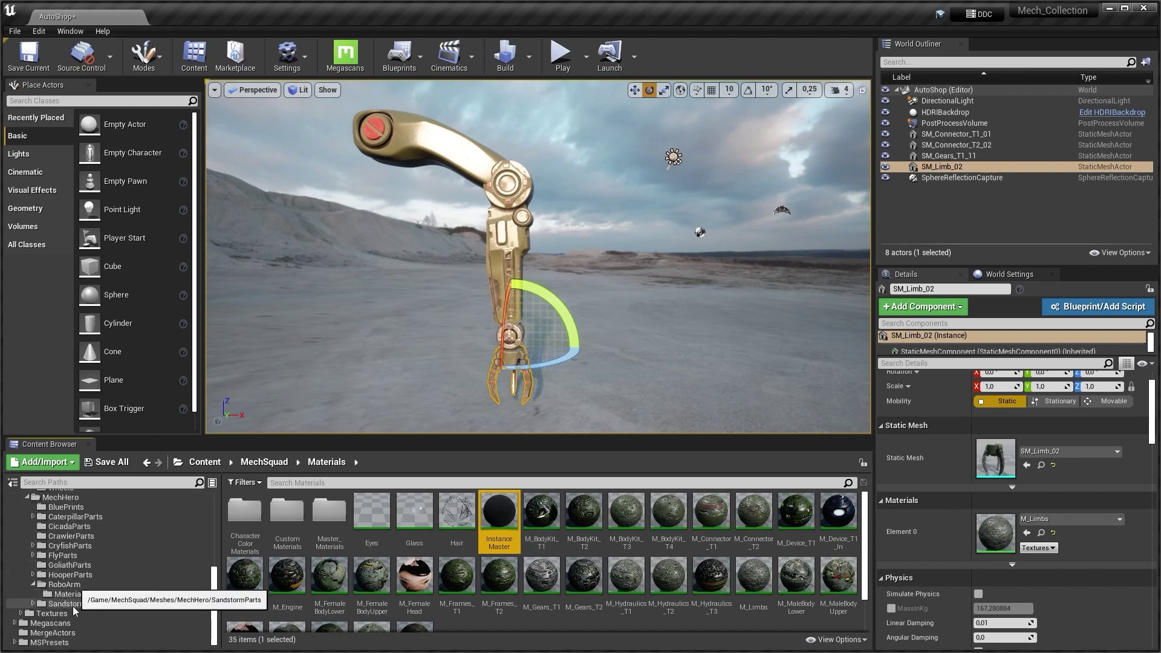
click(71, 596)
key(ctrl+v)
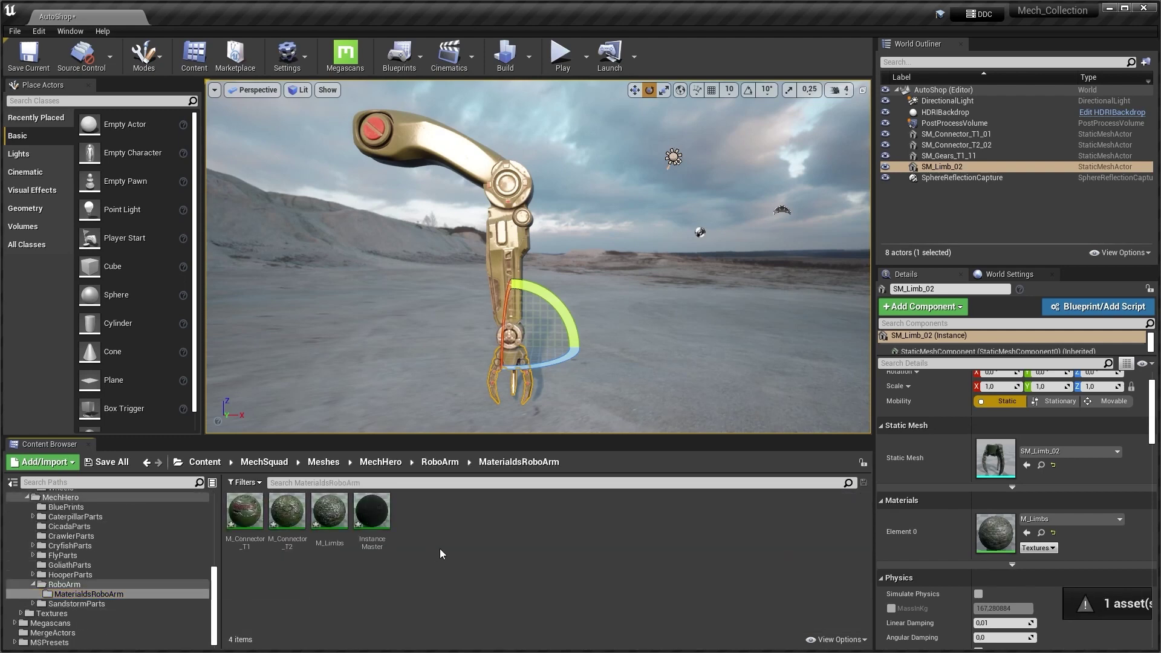
key(F2)
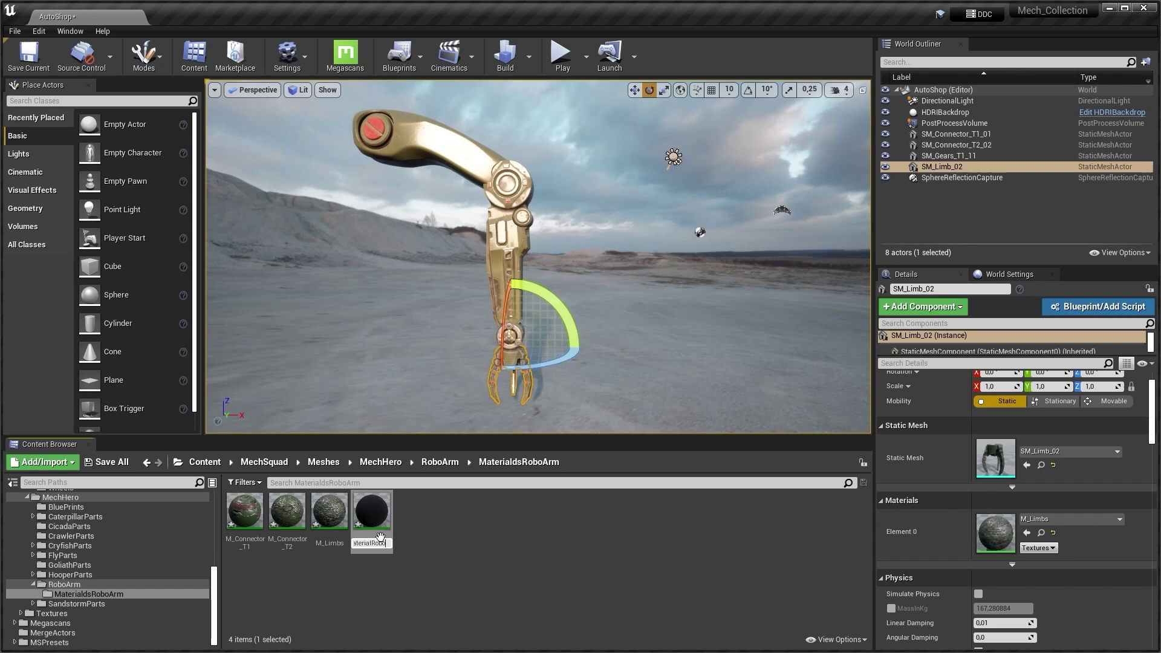
key(Return)
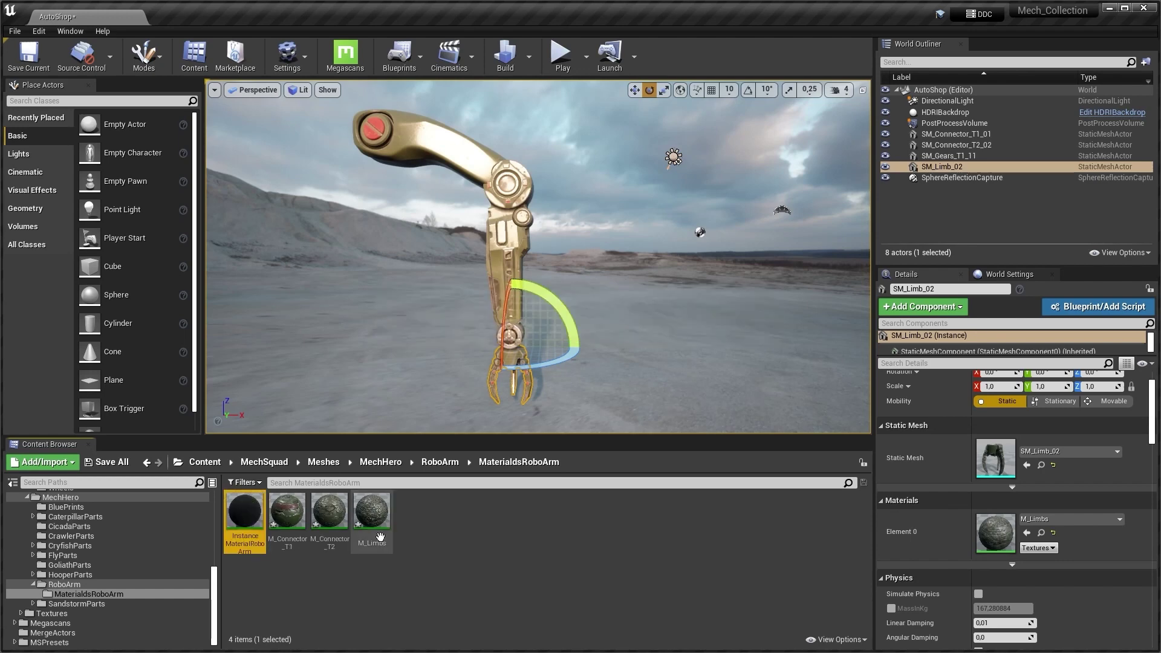
Set InstanceMaterialRoboArm as the parent of the M_Connector_T1 copy in MaterialdsRoboArm
right_drag(445, 328, 446, 311)
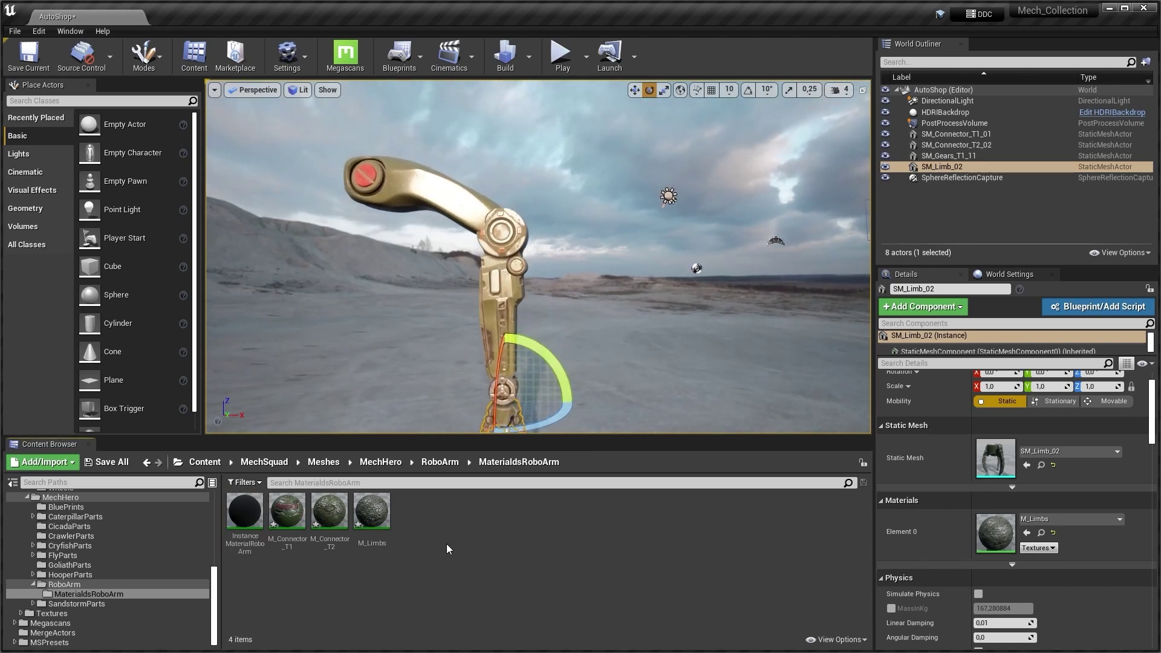
double_click(287, 511)
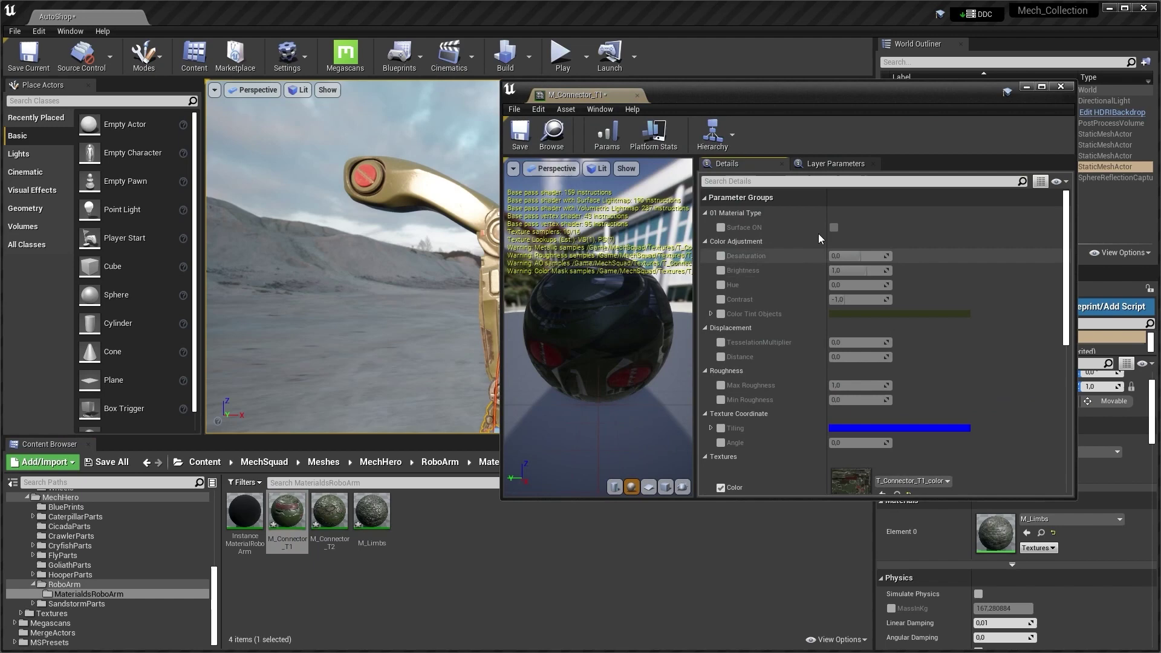
scroll(929, 401, down, 10)
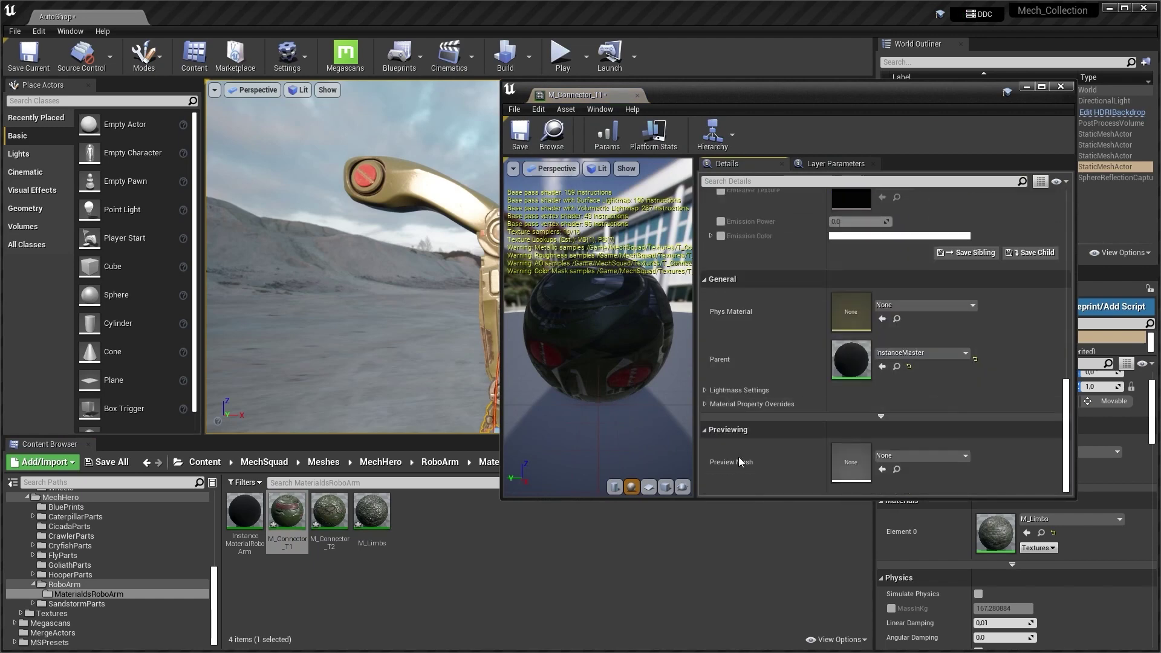
drag(245, 513, 851, 360)
Copy the parent InstanceMaterialRoboArm from M_Connector_T1 and paste it as the parent of the M_Connector_T2 copy
double_click(315, 511)
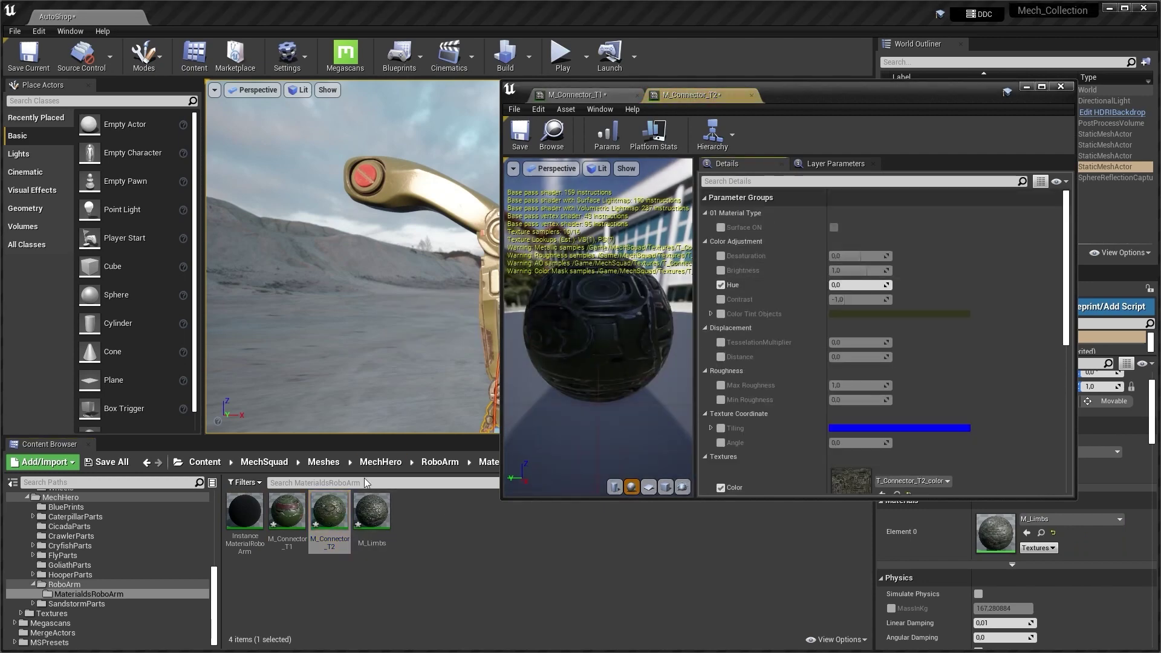
click(575, 94)
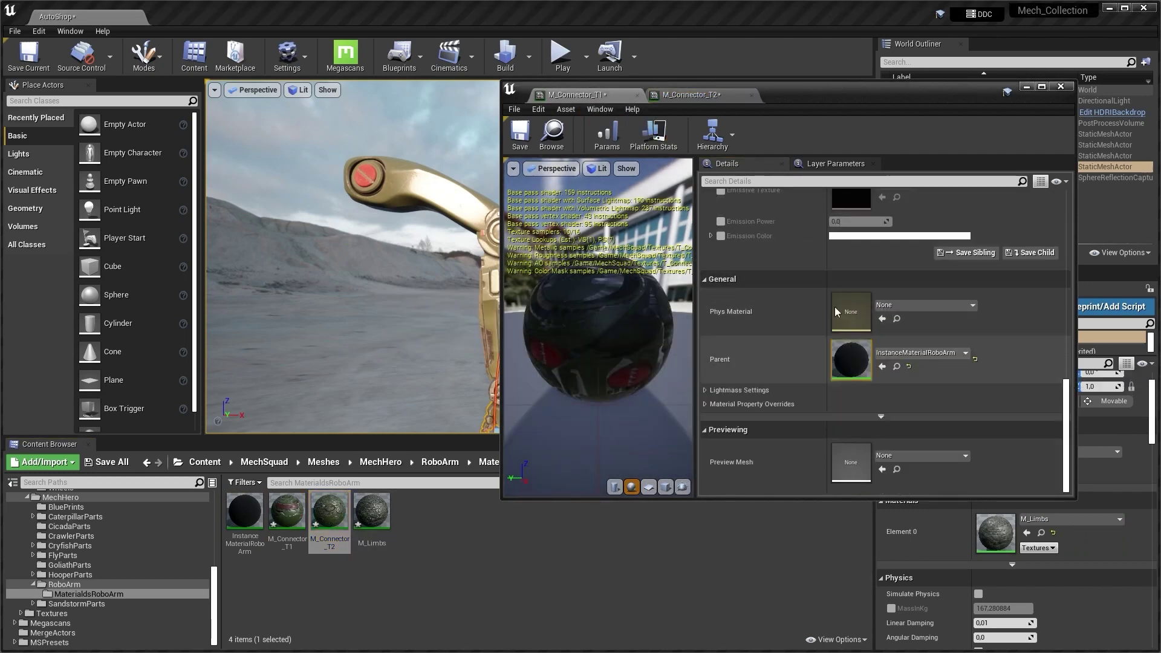
scroll(834, 307, up, 5)
scroll(834, 307, up, 13)
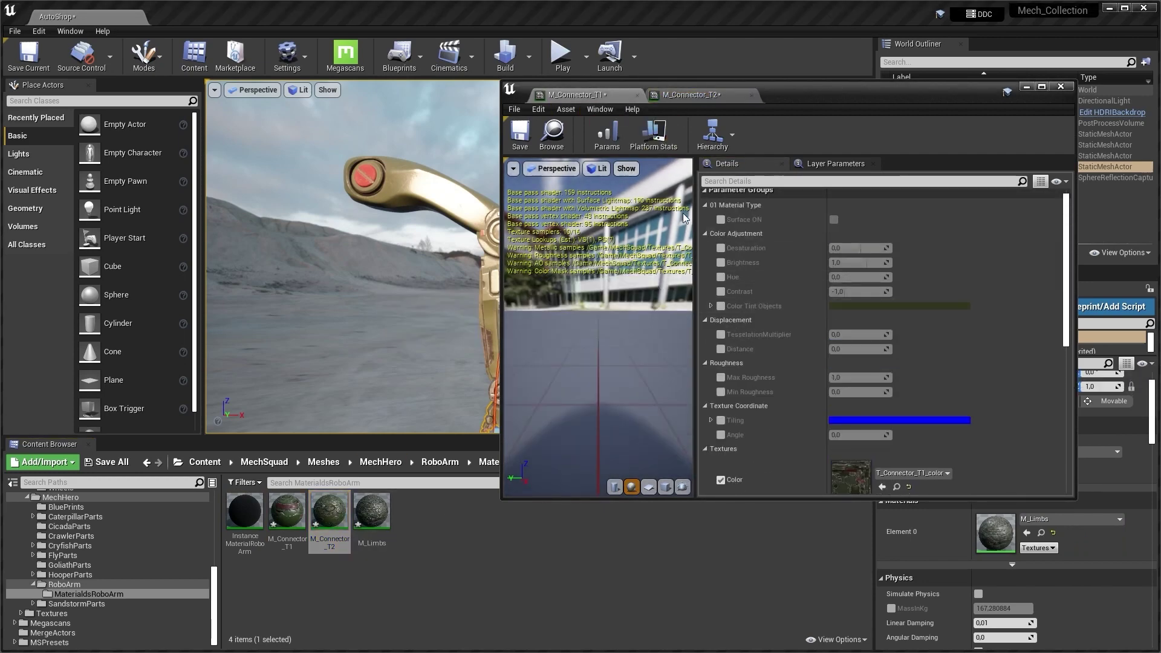
scroll(789, 351, down, 10)
scroll(794, 358, down, 10)
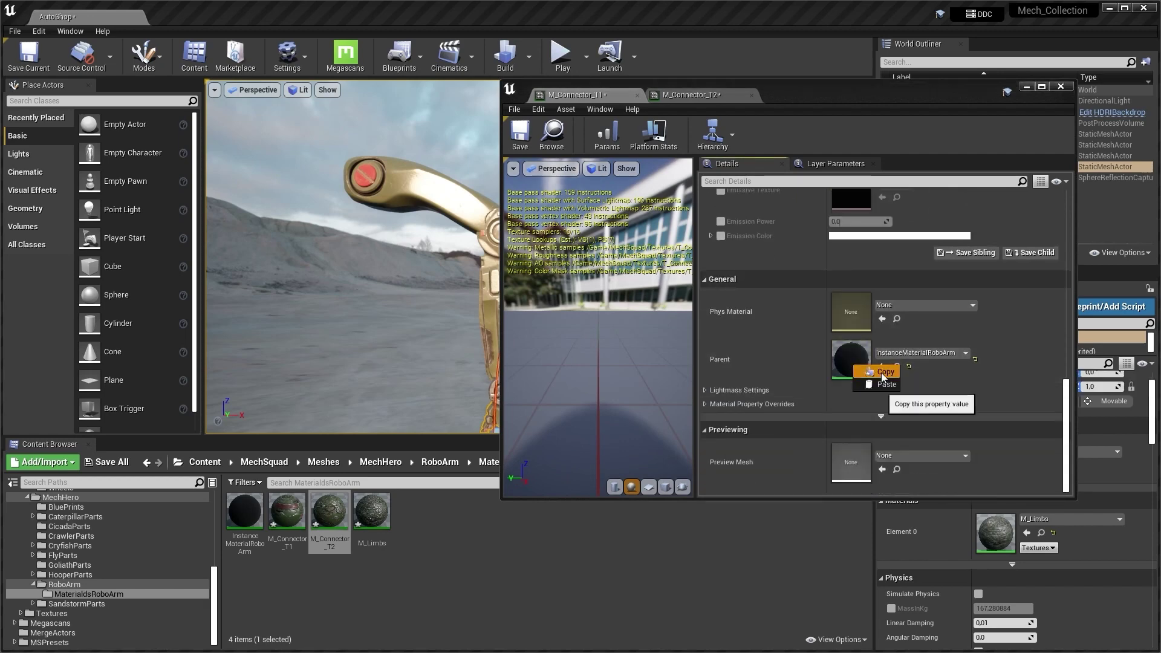
click(881, 367)
scroll(902, 441, down, 15)
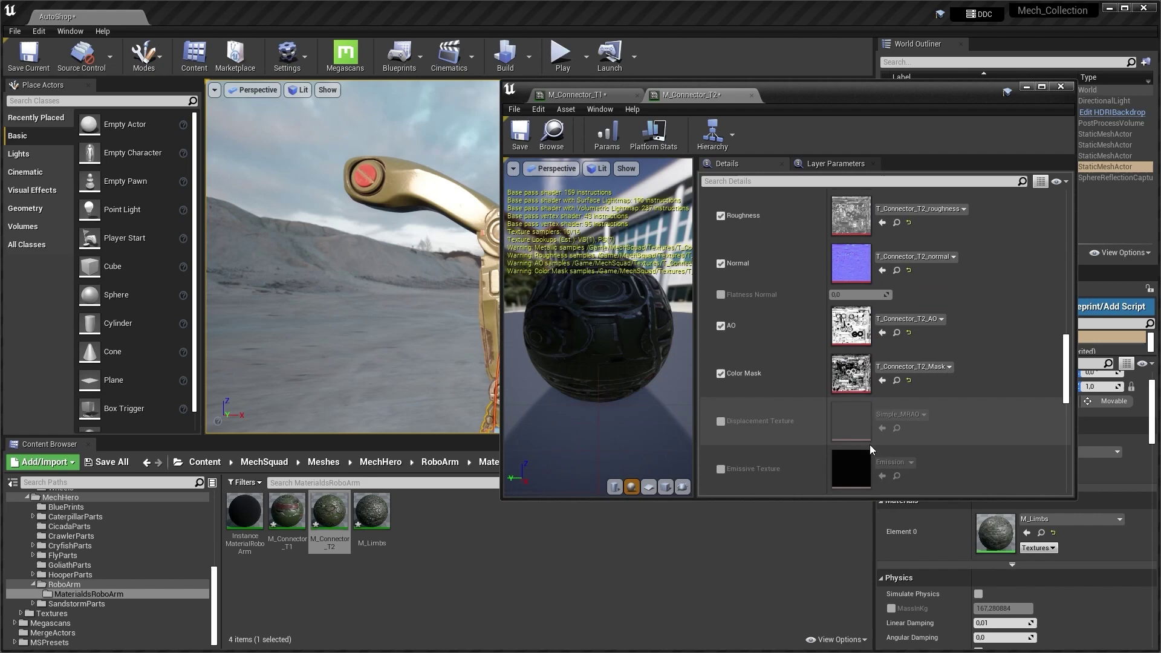
right_click(847, 462)
click(879, 481)
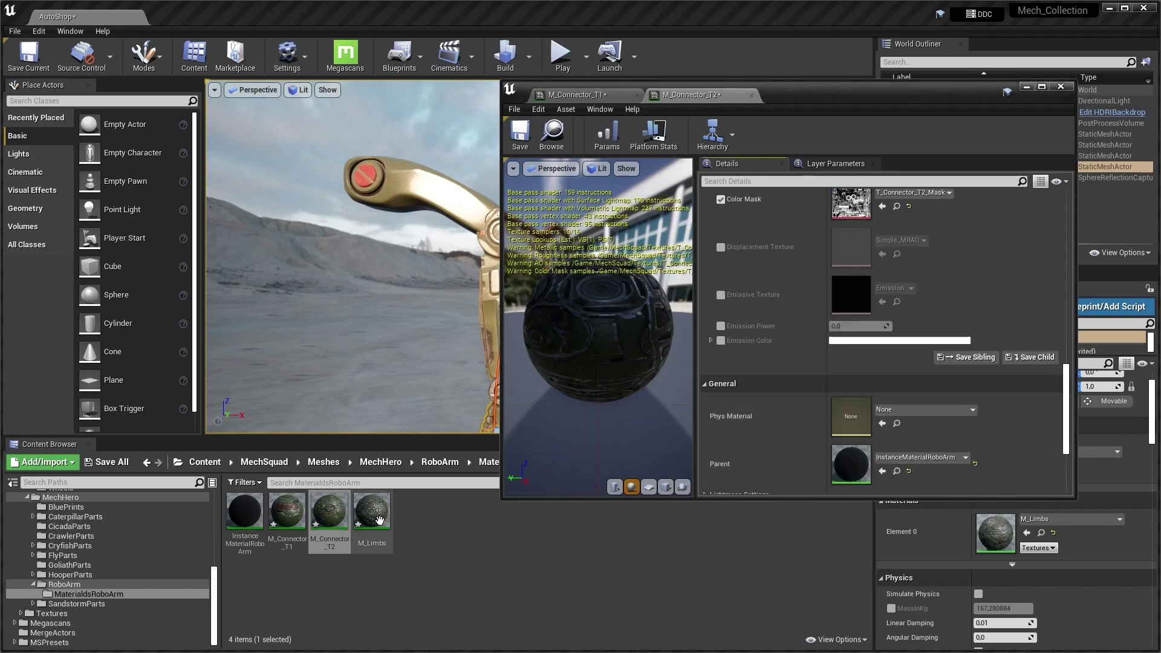
Paste InstanceMaterialRoboArm as the parent of the M_Limbs copy and close the three material instance editors
double_click(371, 511)
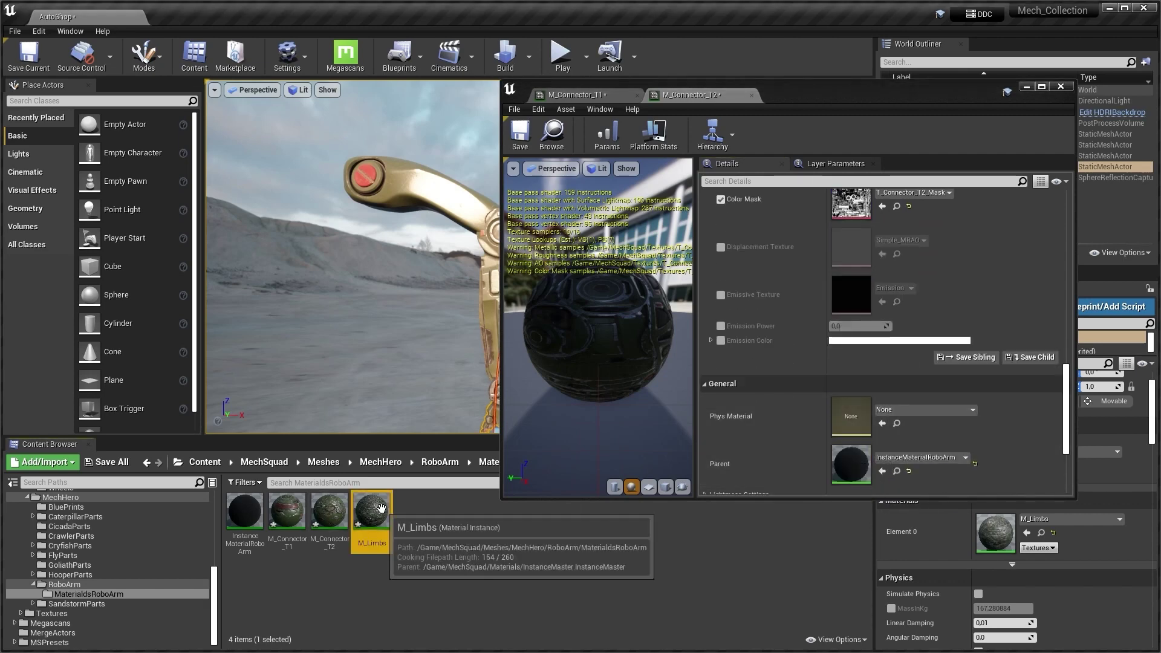
drag(1066, 276, 1070, 484)
right_click(854, 365)
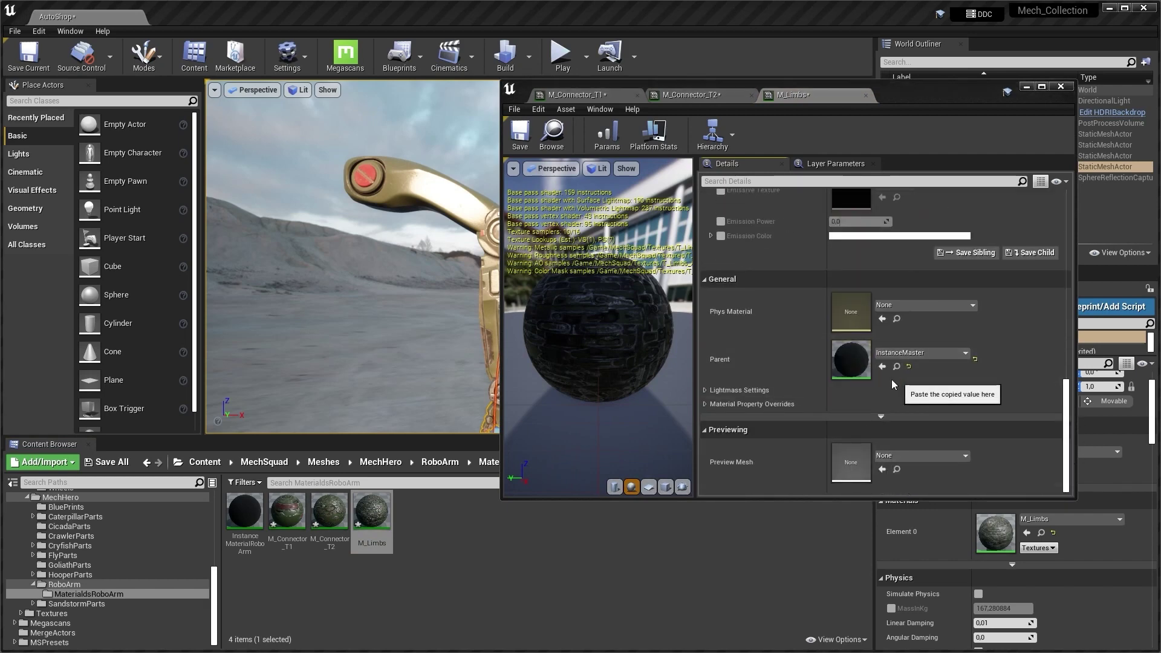
click(865, 95)
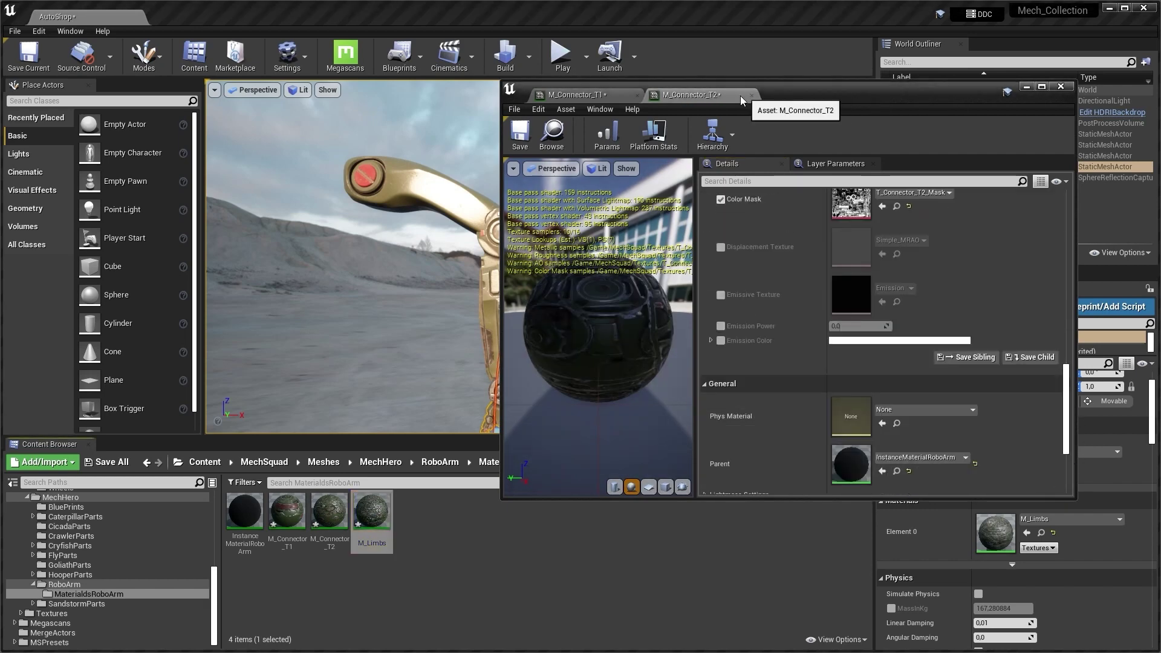
click(749, 96)
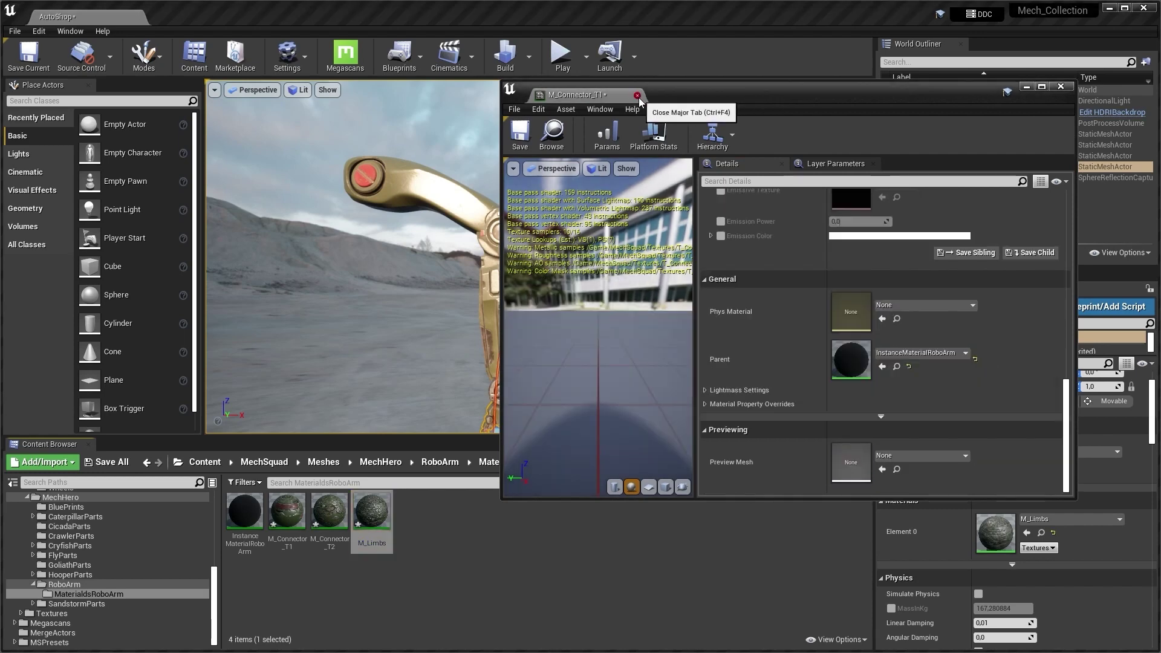
click(636, 96)
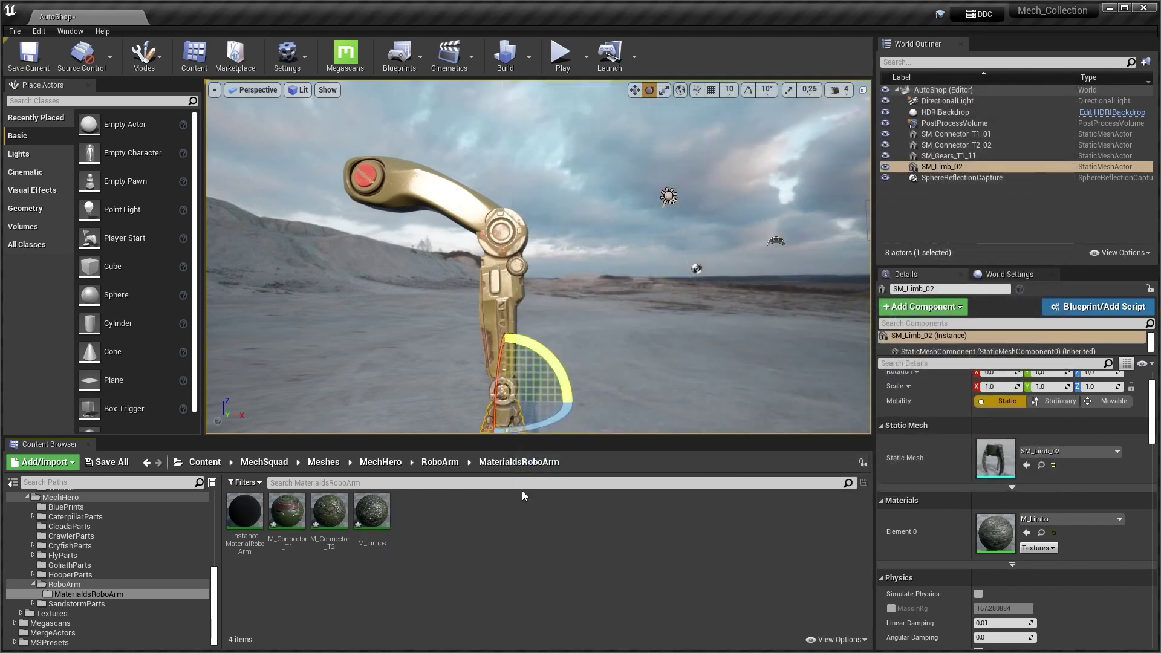
Override Color Tint Objects in InstanceMaterialRoboArm with a pink tint, hex sRGB E59AA2FF, and close its editor
double_click(240, 527)
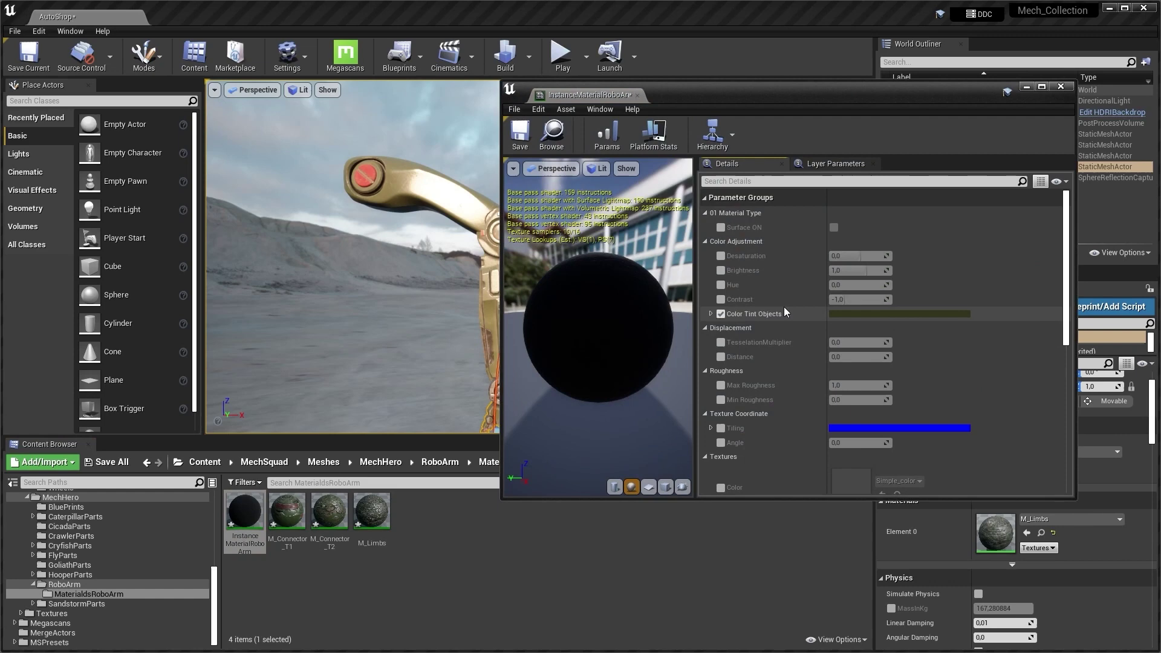
click(867, 314)
click(982, 407)
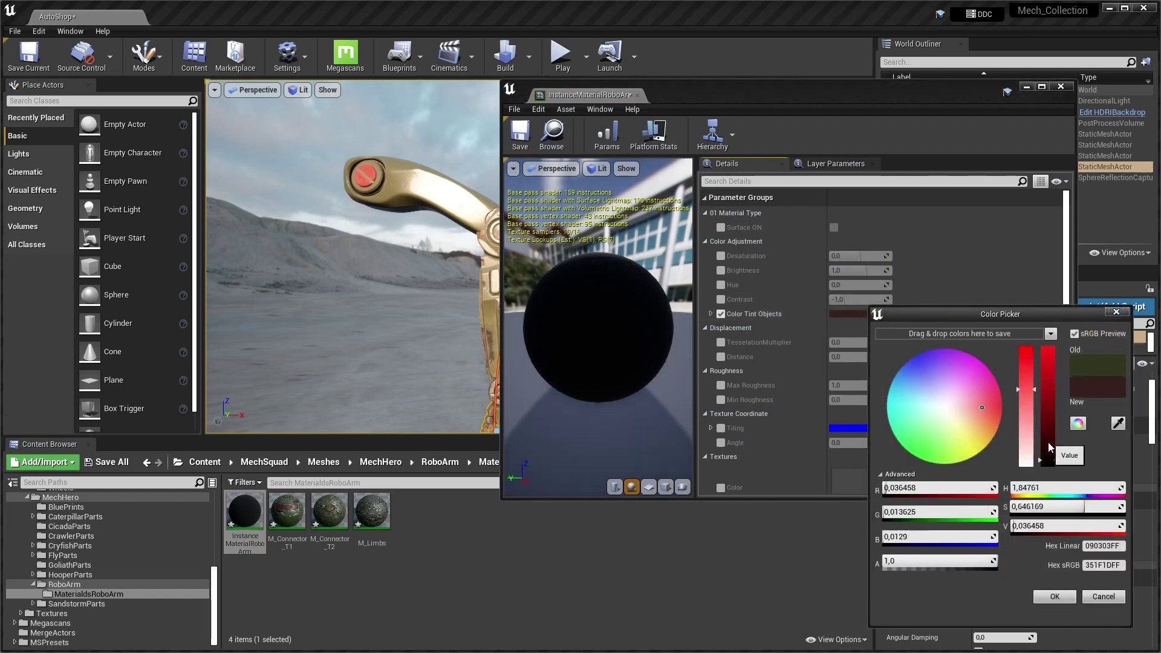
drag(1049, 447, 1040, 376)
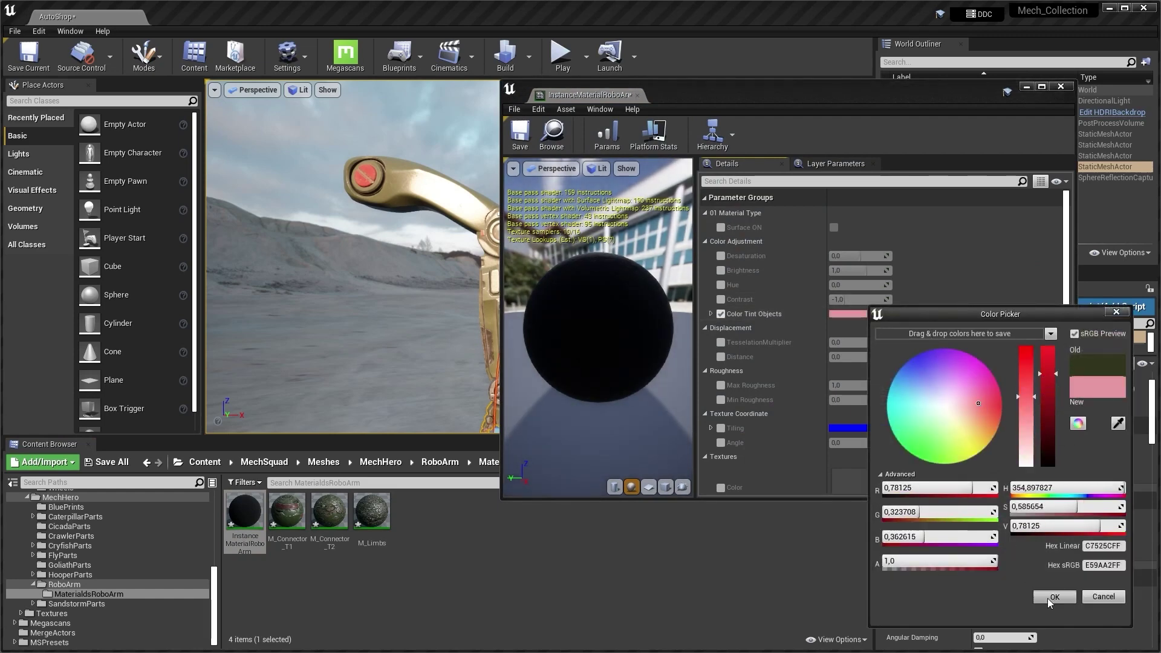
click(1052, 597)
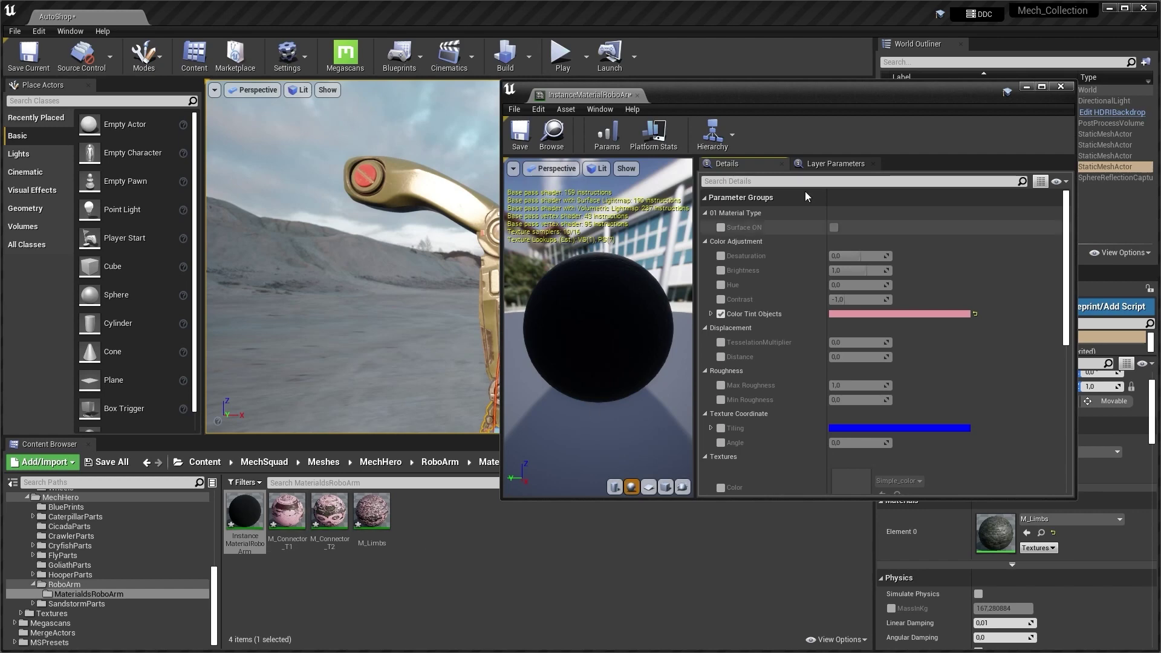
click(1060, 87)
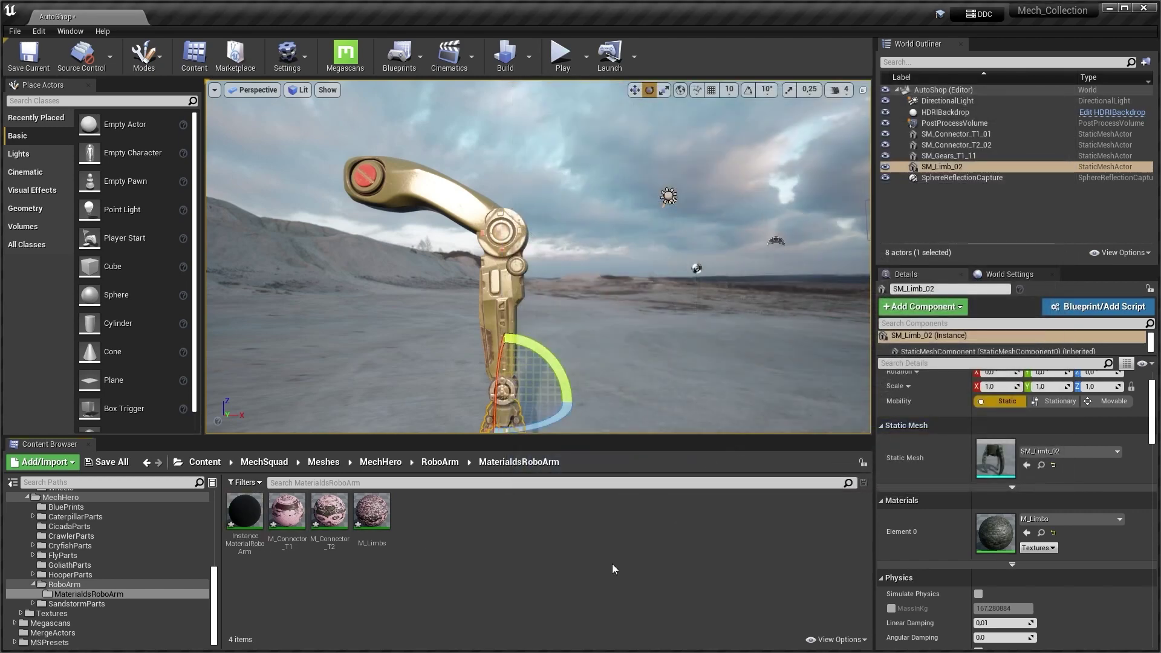
Assign the MaterialdsRoboArm copies of M_Connector_T1 and M_Connector_T2 to the arm's upper and lower connectors respectively
click(449, 209)
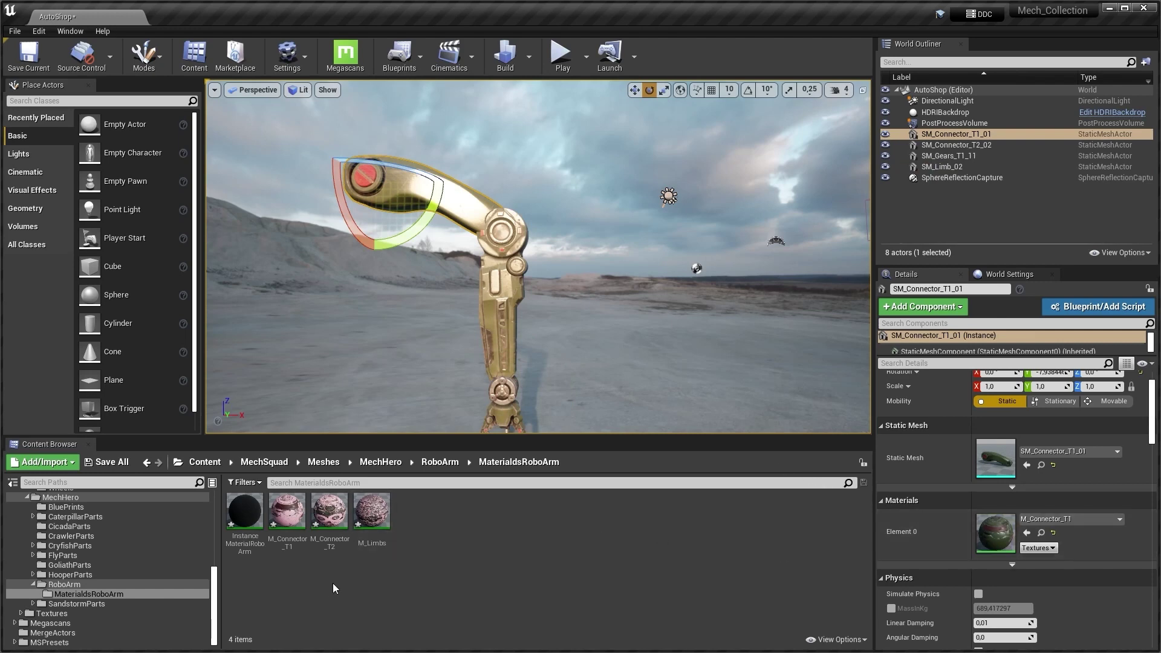
drag(288, 513, 998, 535)
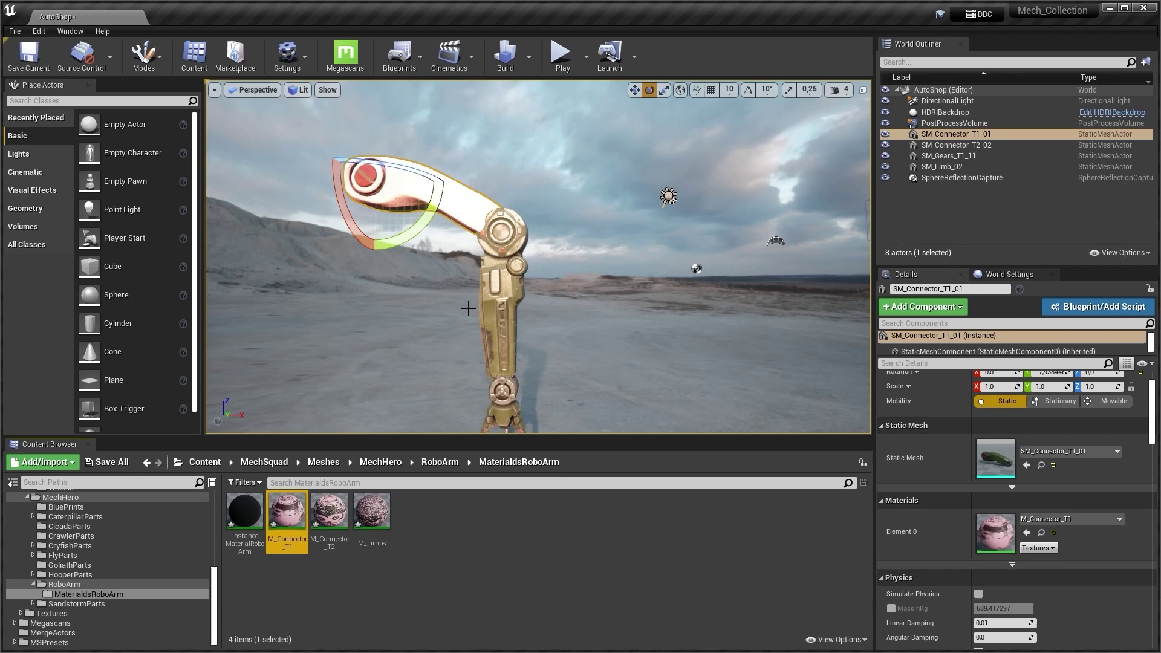
click(499, 292)
drag(330, 513, 997, 536)
Assign the MaterialdsRoboArm copy of M_Limbs to the claw and clear the selection
click(510, 415)
drag(372, 513, 997, 535)
right_drag(574, 324, 629, 326)
key(Escape)
click(454, 530)
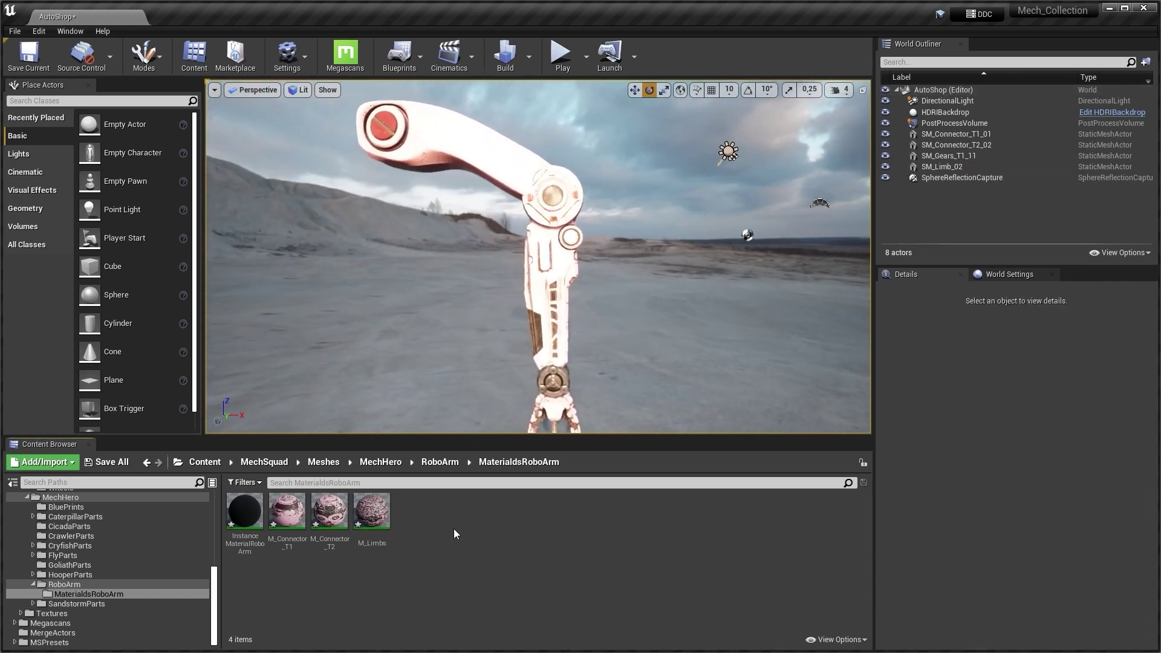
Examine InstanceMaterialRoboArm's parameters alongside the arm and claw in the level, and close its editor
double_click(245, 511)
drag(810, 105, 950, 112)
drag(647, 268, 691, 268)
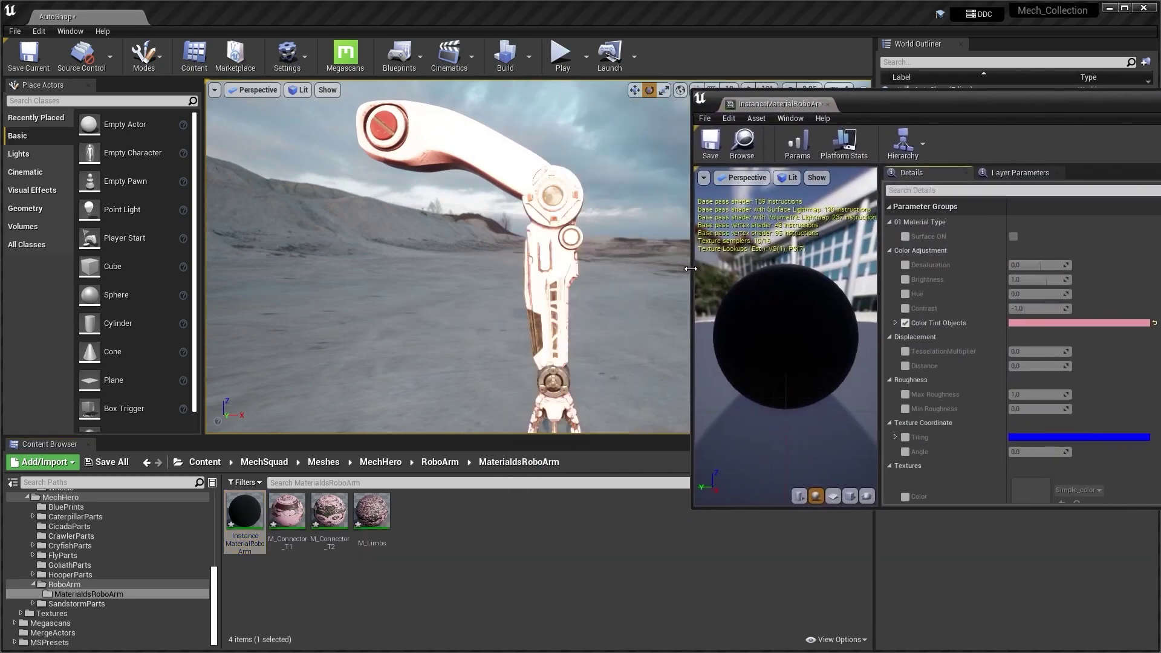
drag(960, 509, 962, 588)
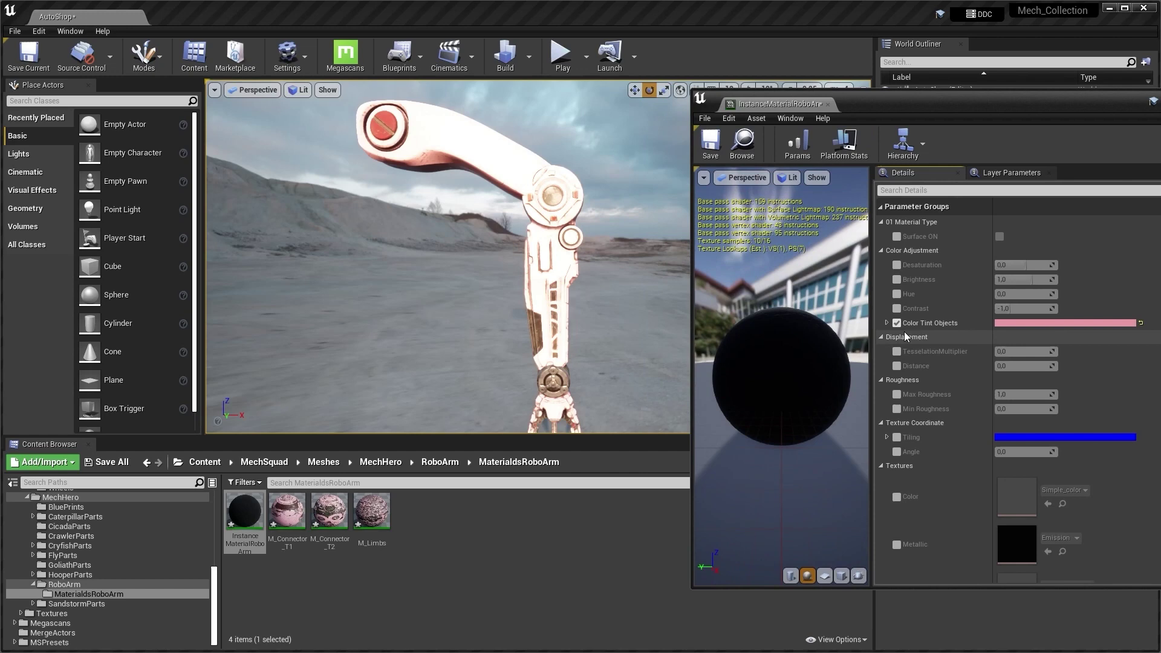
mouse_move(430, 263)
right_down()
mouse_move(387, 287)
mouse_move(421, 284)
right_up()
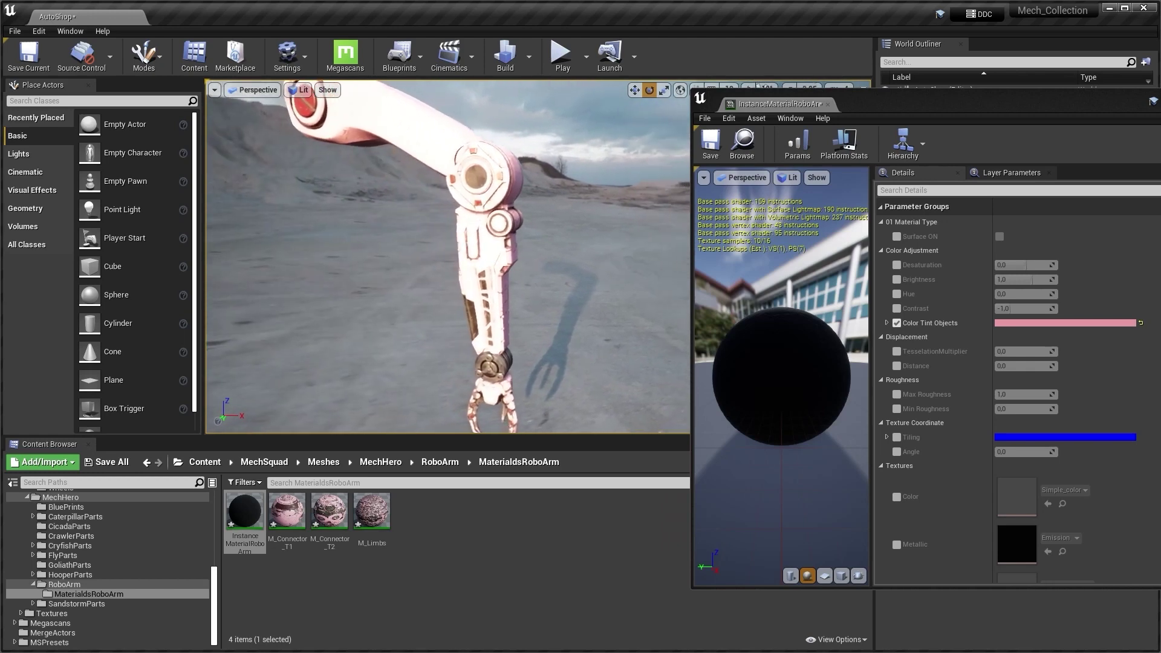
click(465, 555)
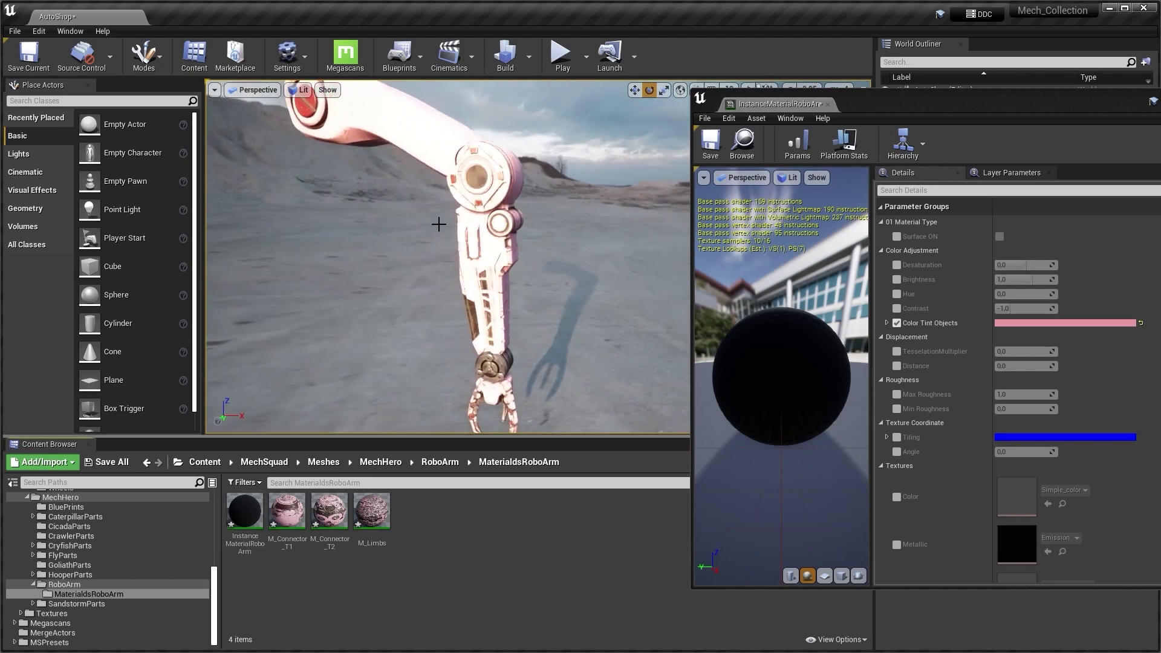
right_drag(428, 335, 434, 337)
alt+drag(471, 292, 462, 326)
click(464, 367)
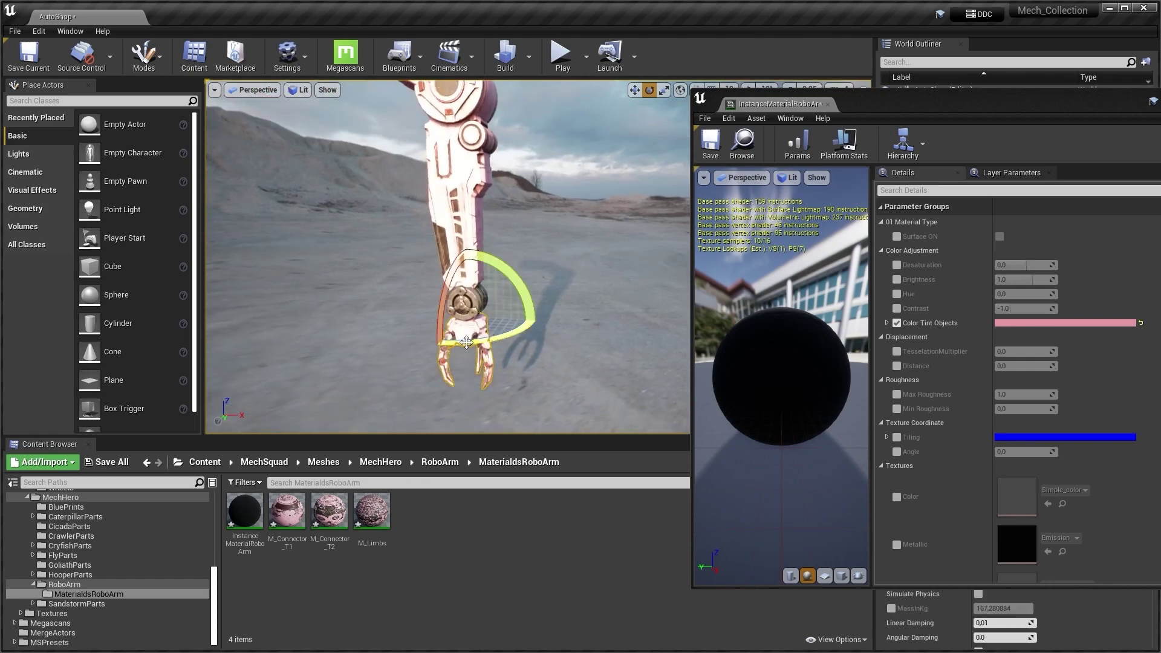
drag(1055, 110, 952, 162)
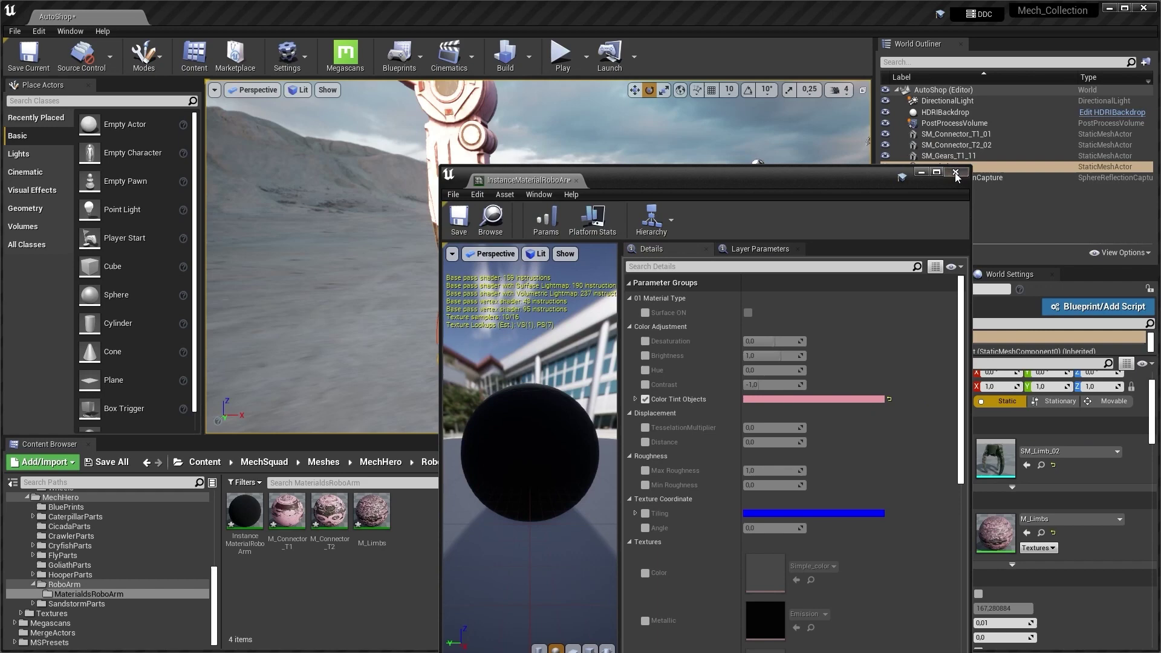
click(955, 171)
Open the MaterialdsRoboArm copy of M_Limbs and remove its Hue override
double_click(371, 508)
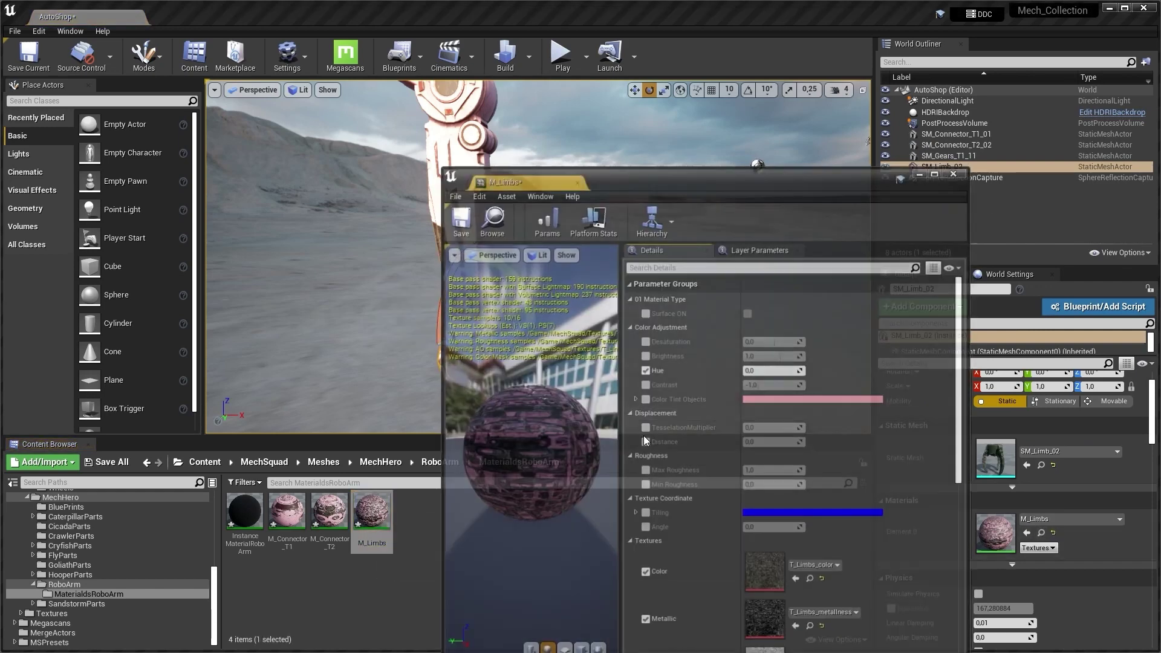
click(645, 370)
drag(716, 177, 819, 135)
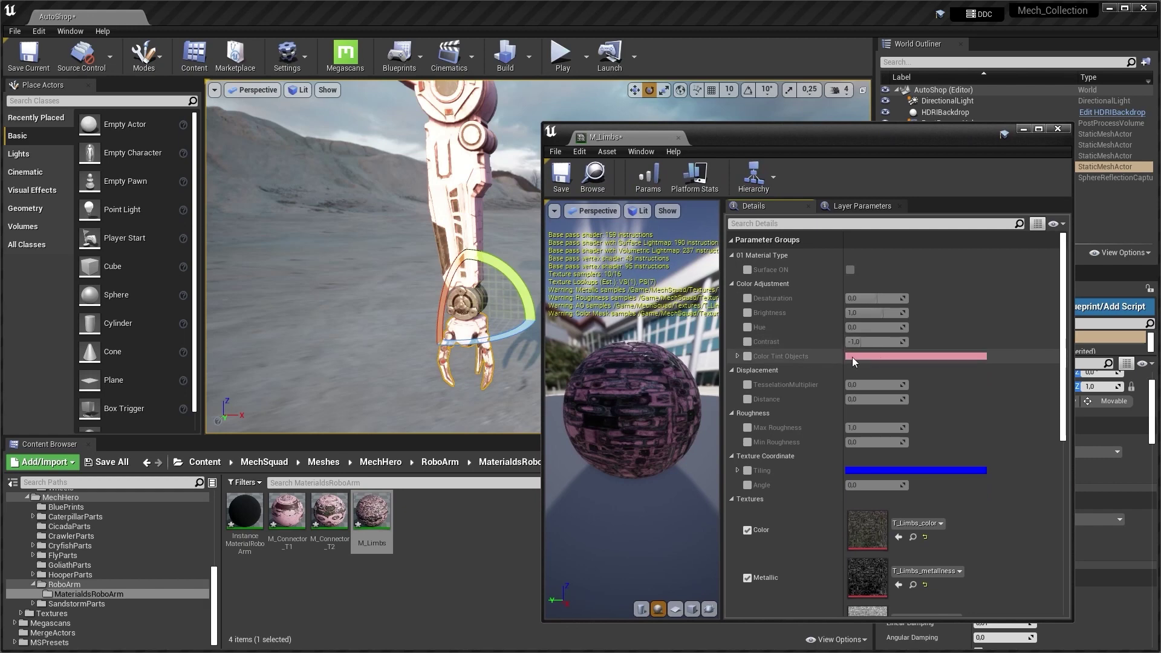
Override Color Tint Objects in the M_Limbs copy with an olive yellow, hex sRGB 958844FF, and close its editor
click(746, 357)
click(915, 356)
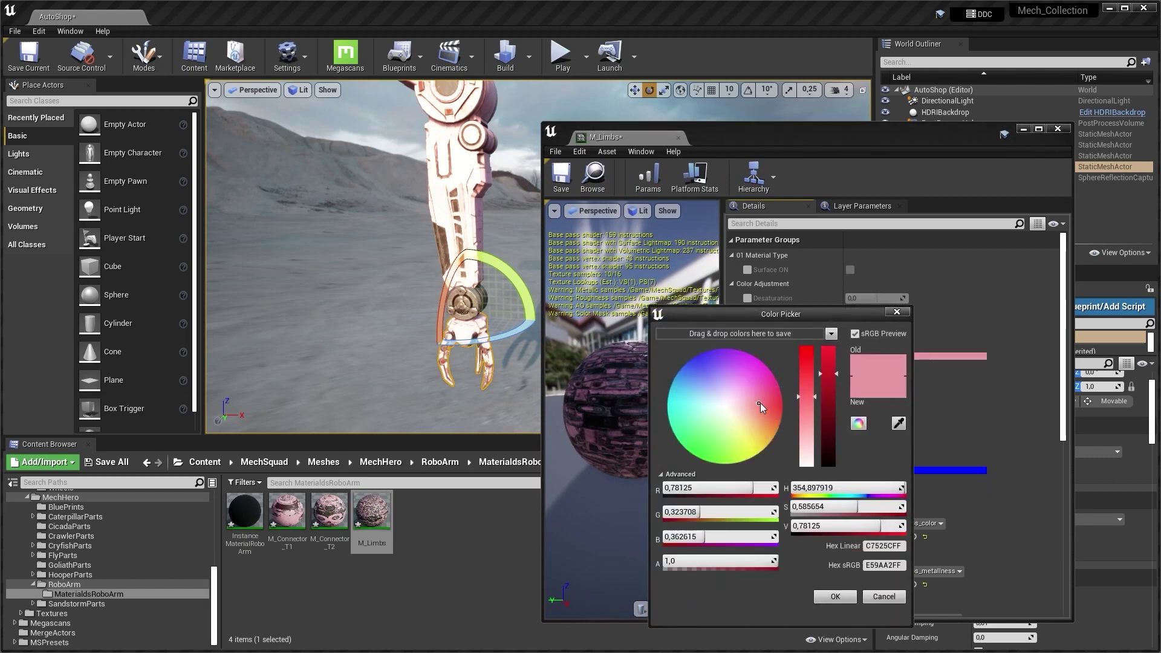
mouse_move(760, 403)
mouse_down()
mouse_move(728, 416)
mouse_move(753, 434)
mouse_up()
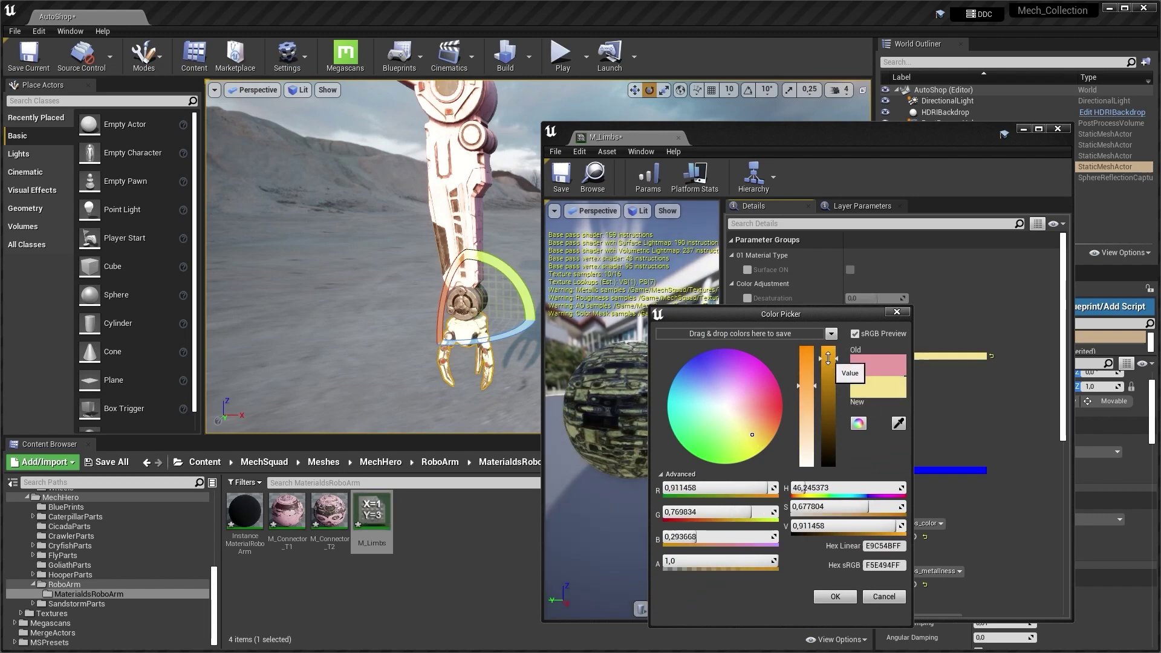
mouse_move(830, 376)
mouse_down()
mouse_move(820, 404)
mouse_move(808, 366)
mouse_up()
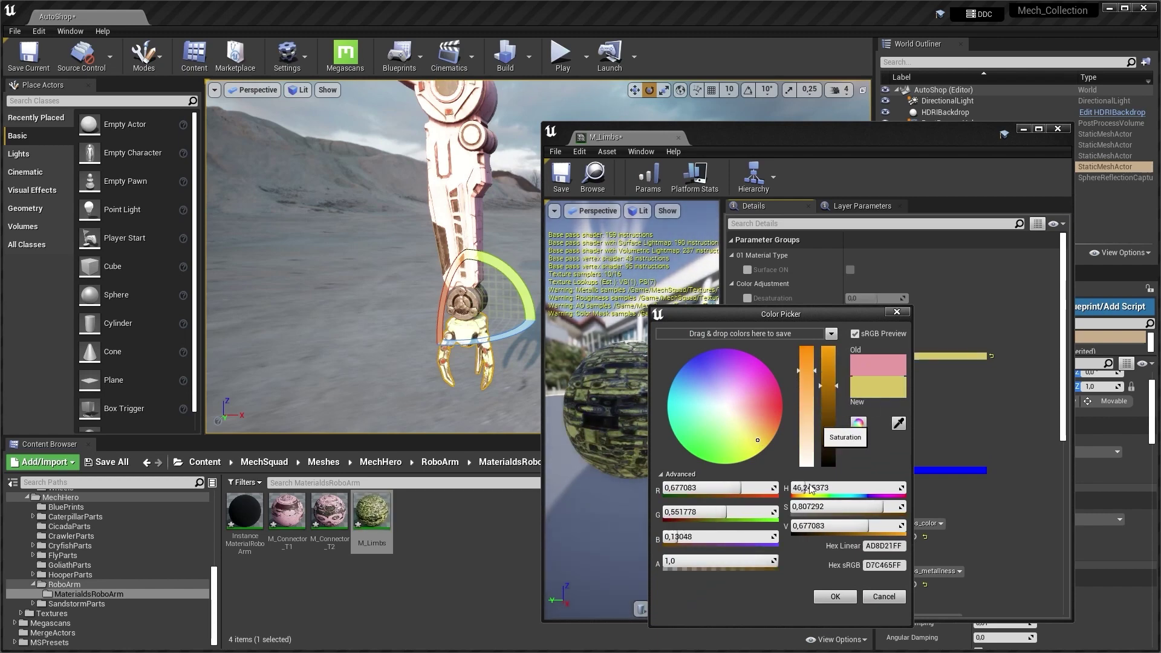
drag(831, 410, 830, 430)
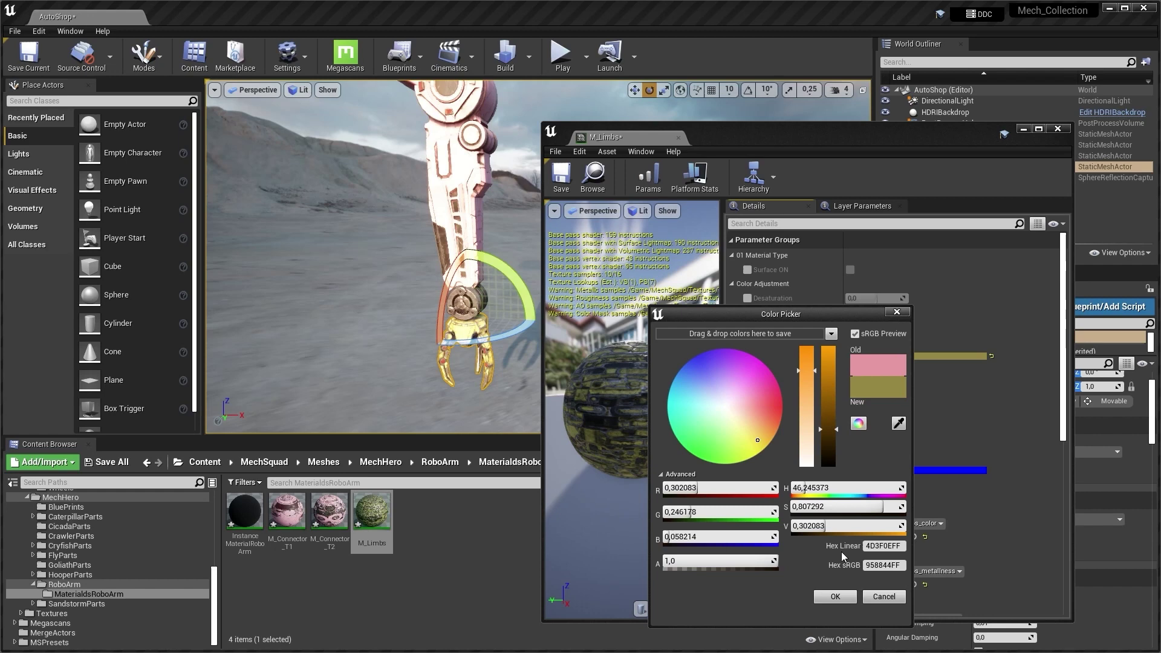
click(835, 597)
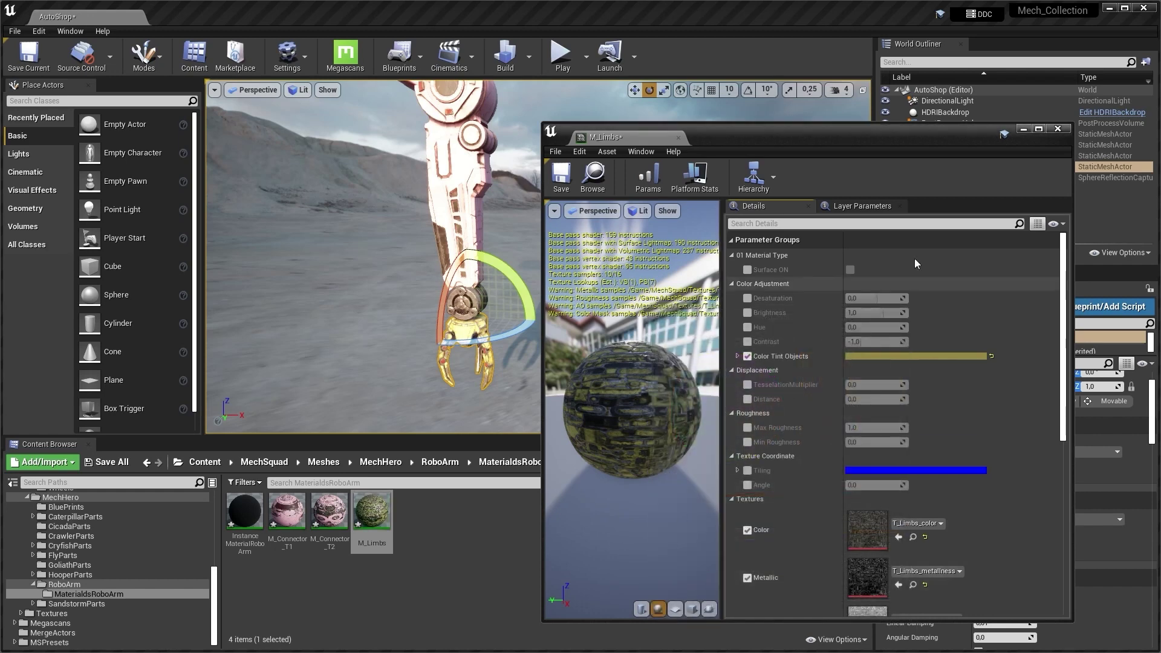
click(1057, 128)
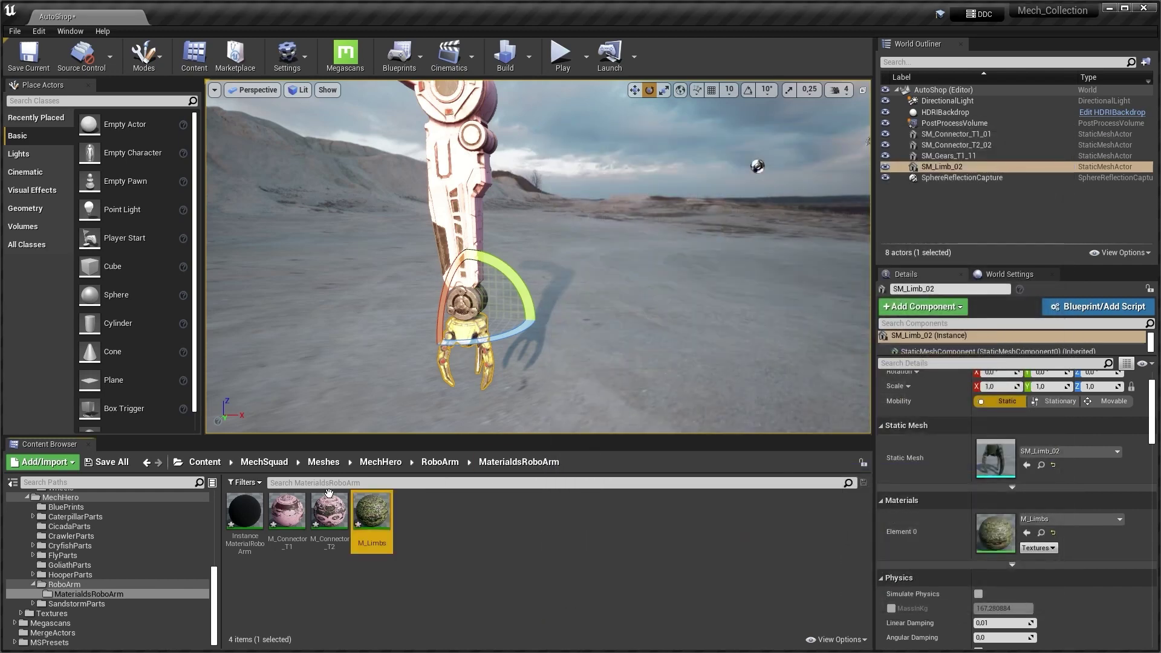
Inspect InstanceMaterialRoboArm's Color Tint Objects color against the claw and close the editor without changing it
double_click(251, 513)
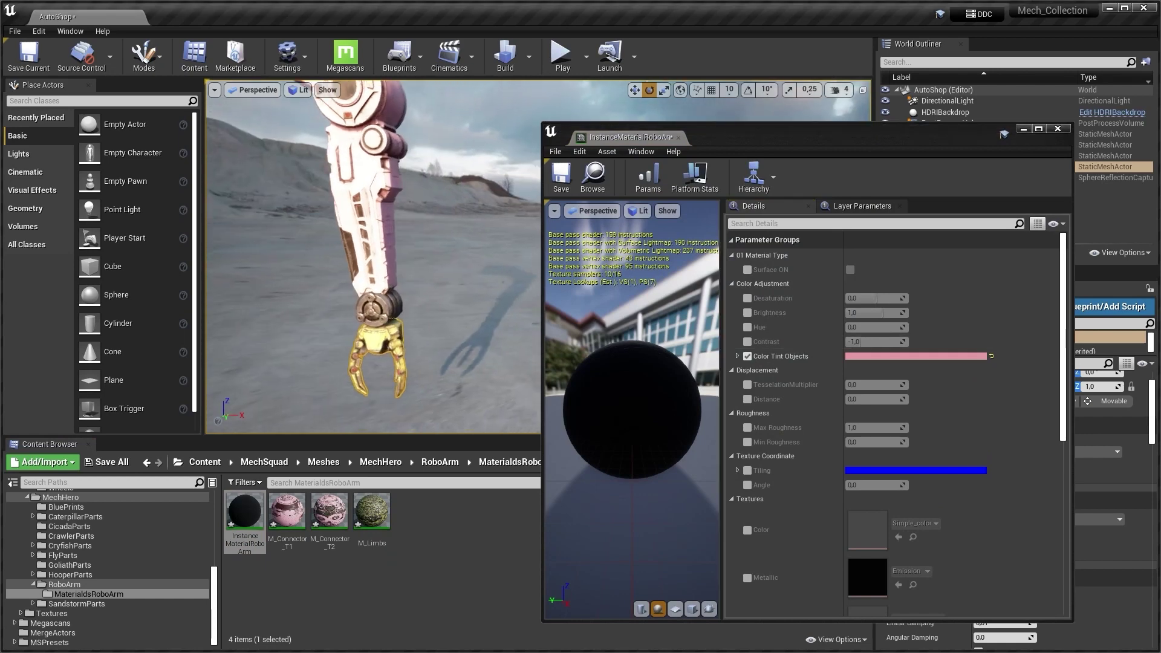
click(860, 356)
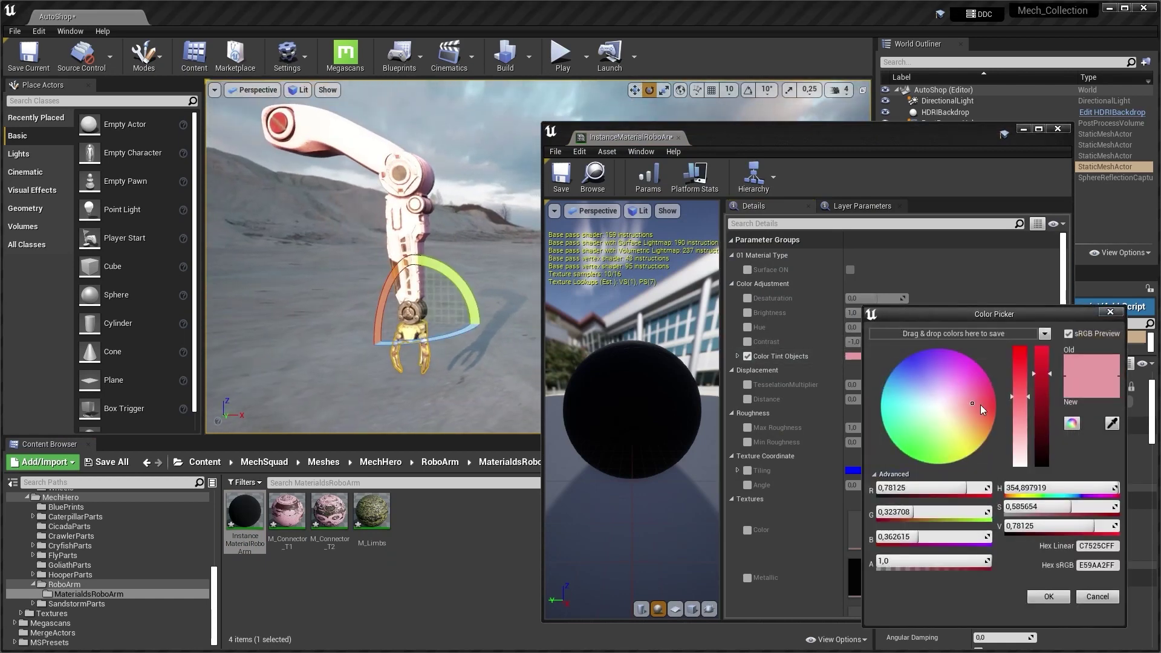
right_drag(439, 320, 397, 231)
middle_drag(442, 246, 438, 176)
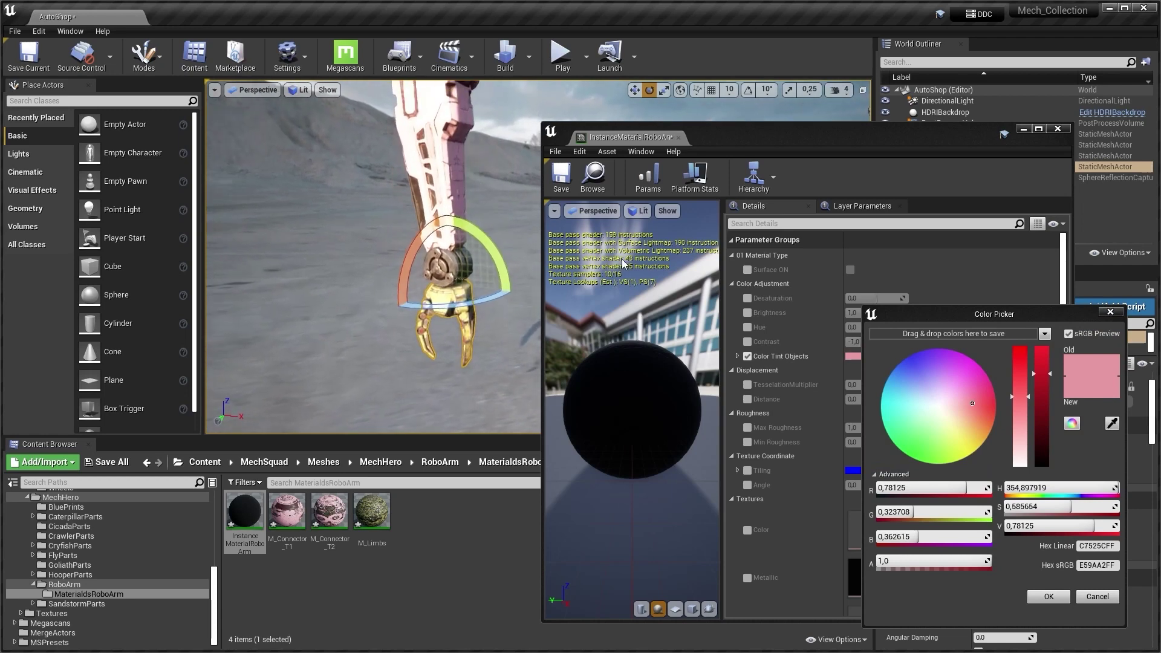
click(1057, 129)
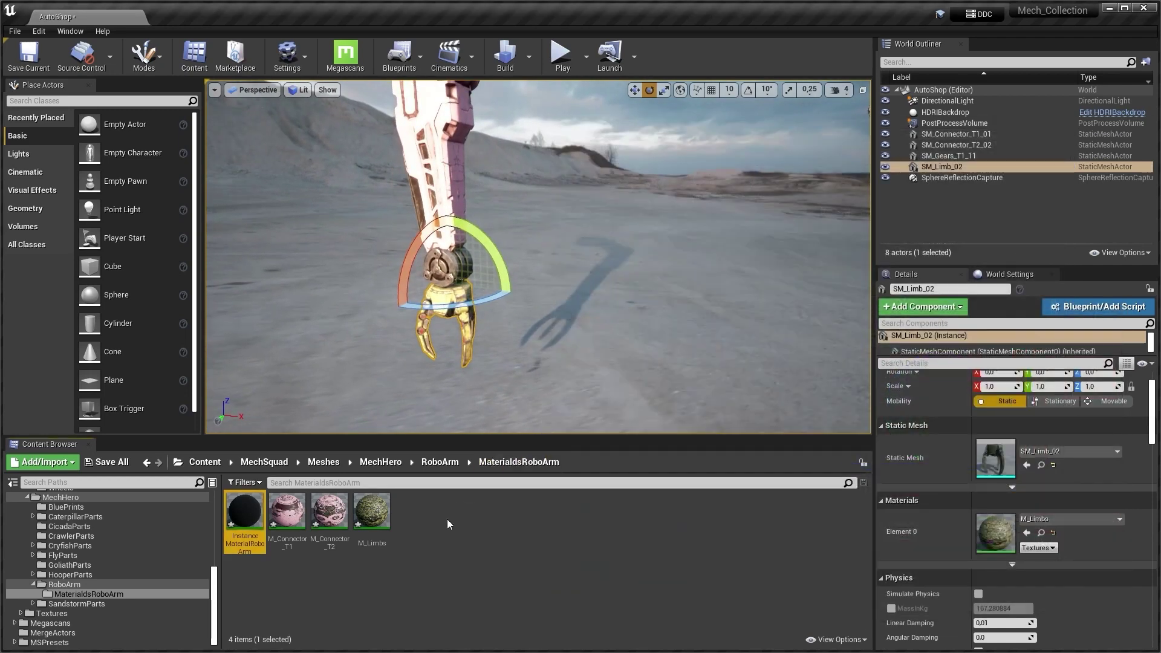
Examine the M_Limbs copy's parent assignment and its own tint override, and close the editor
double_click(380, 514)
scroll(966, 451, down, 15)
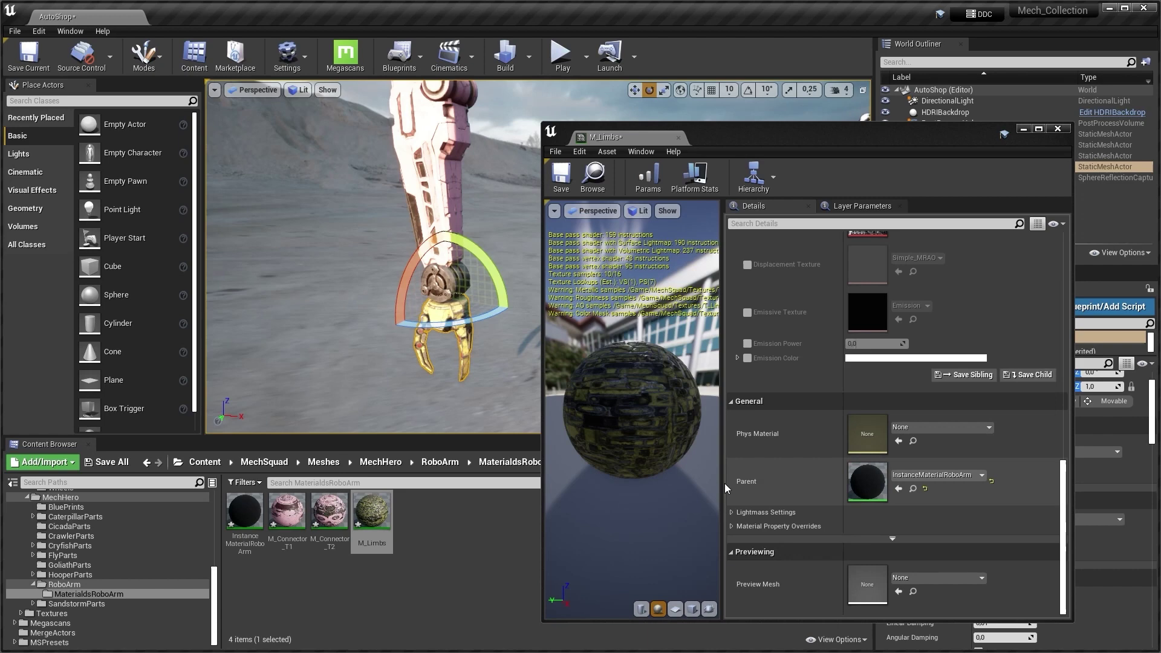
right_drag(464, 272, 457, 363)
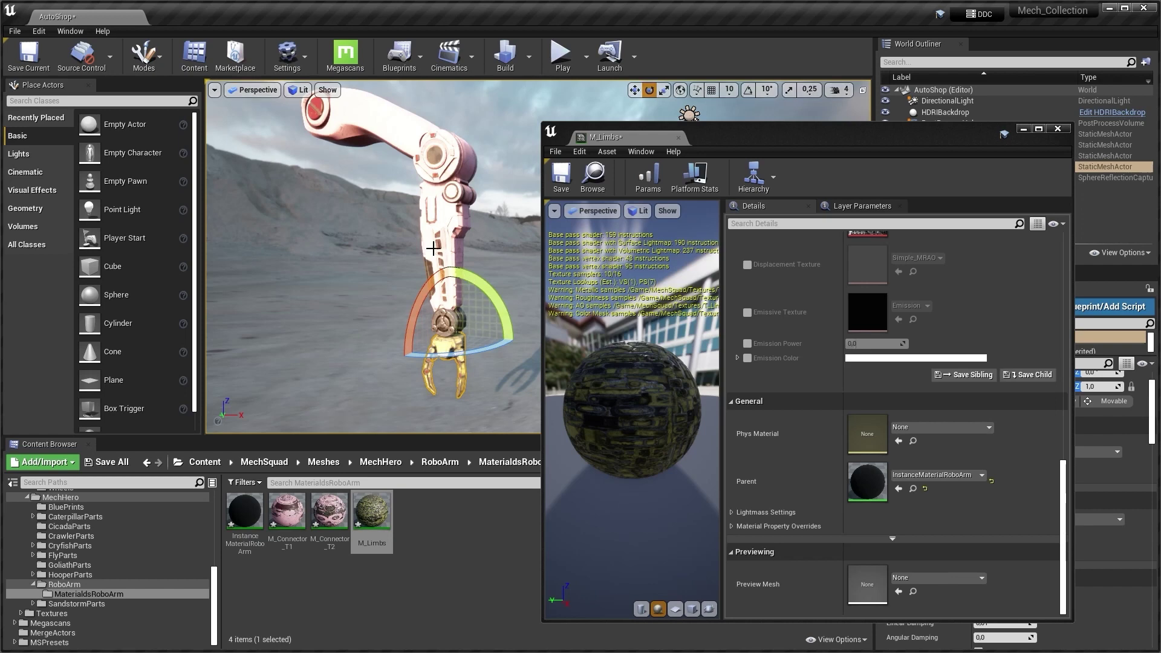
right_drag(433, 248, 427, 211)
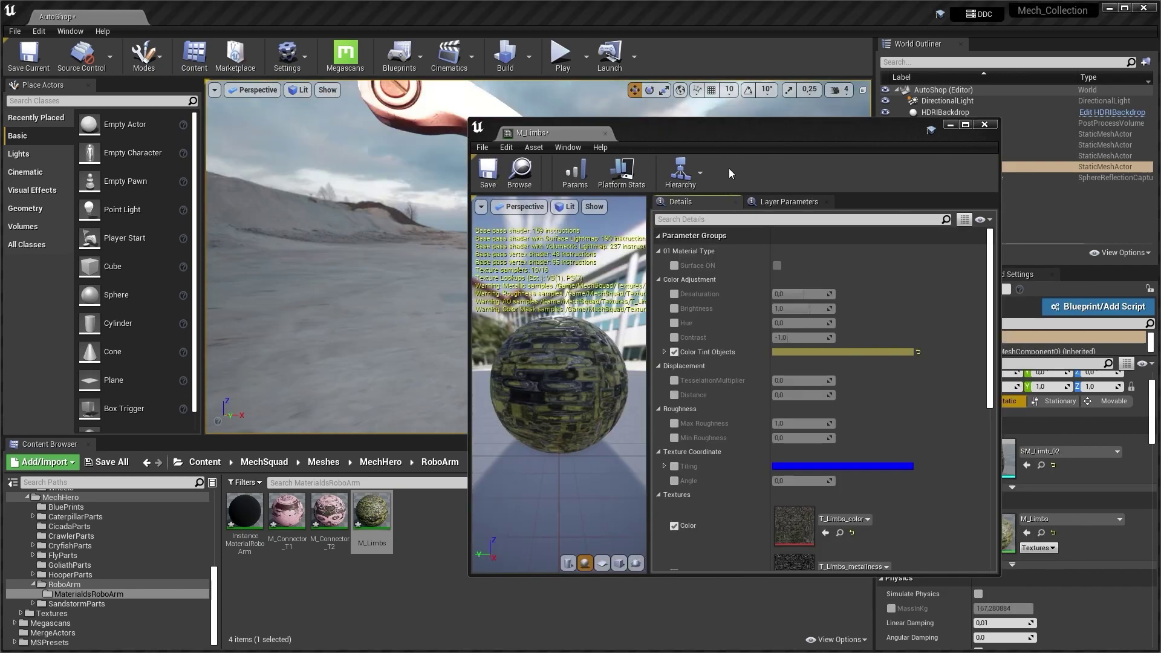
drag(709, 126, 705, 121)
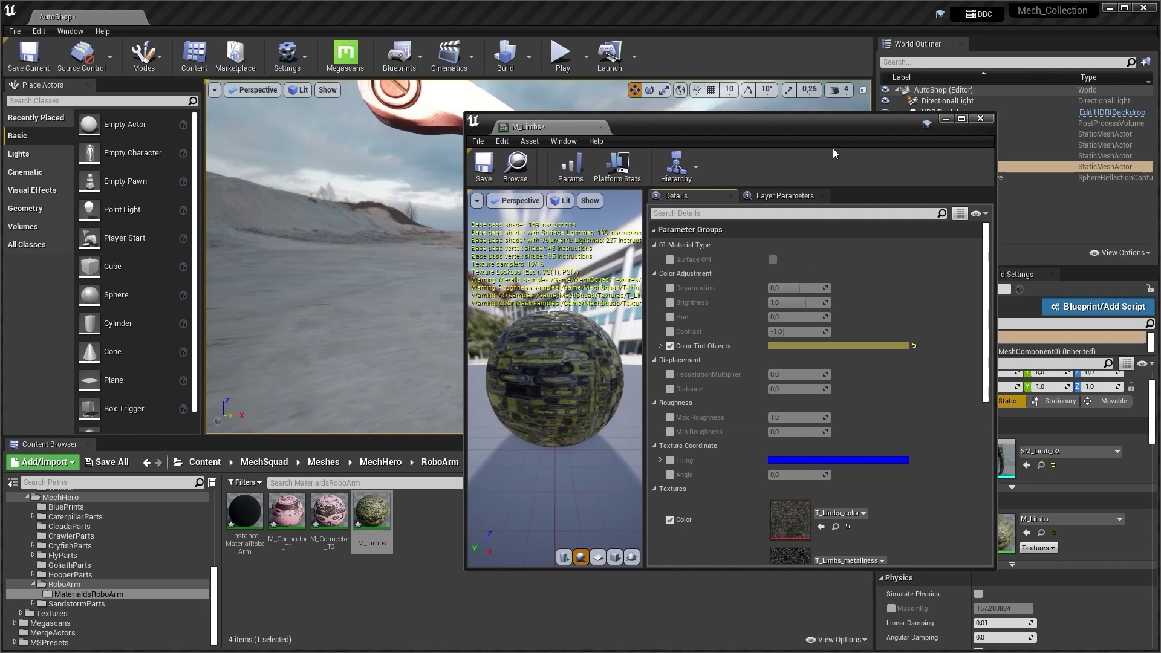
drag(763, 125, 771, 124)
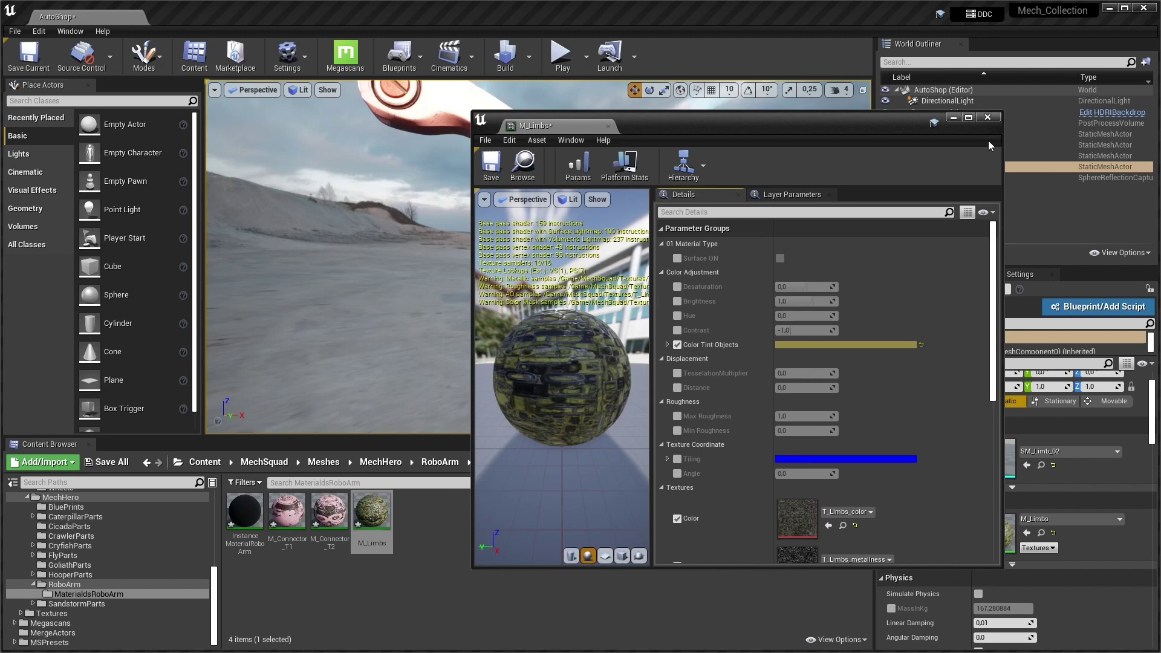
click(988, 120)
Inspect the tinted arm and the separately tinted claw from several angles and clear the selection
right_drag(505, 257, 472, 265)
mouse_move(625, 167)
right_down()
mouse_move(616, 163)
mouse_move(625, 167)
right_up()
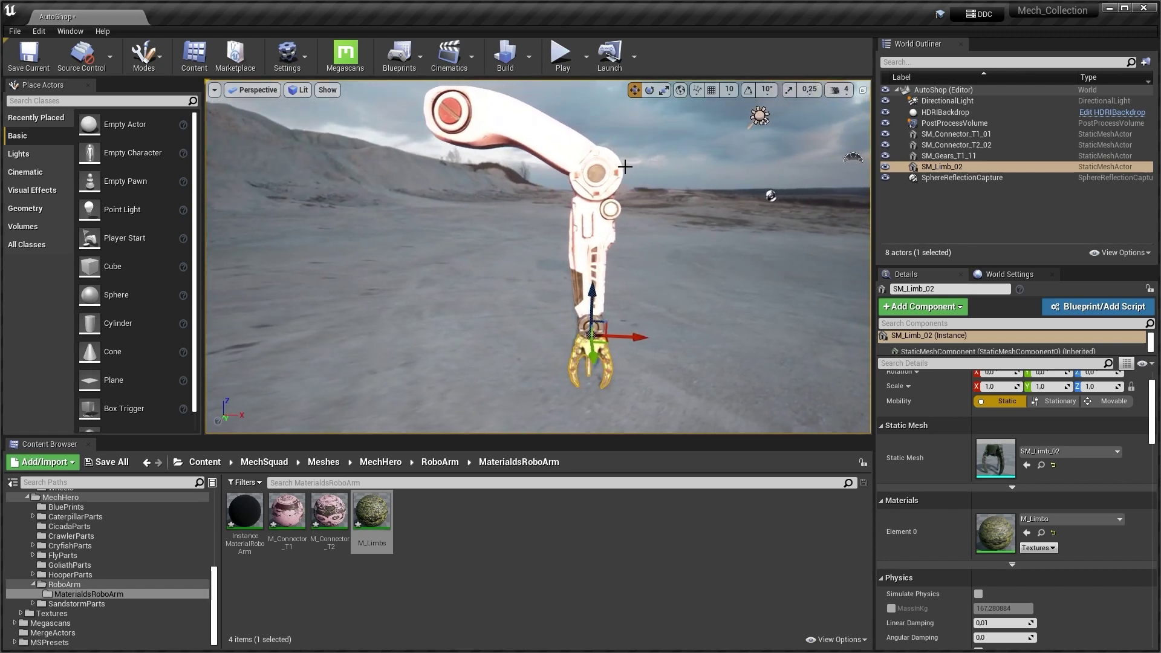
right_drag(530, 291, 686, 233)
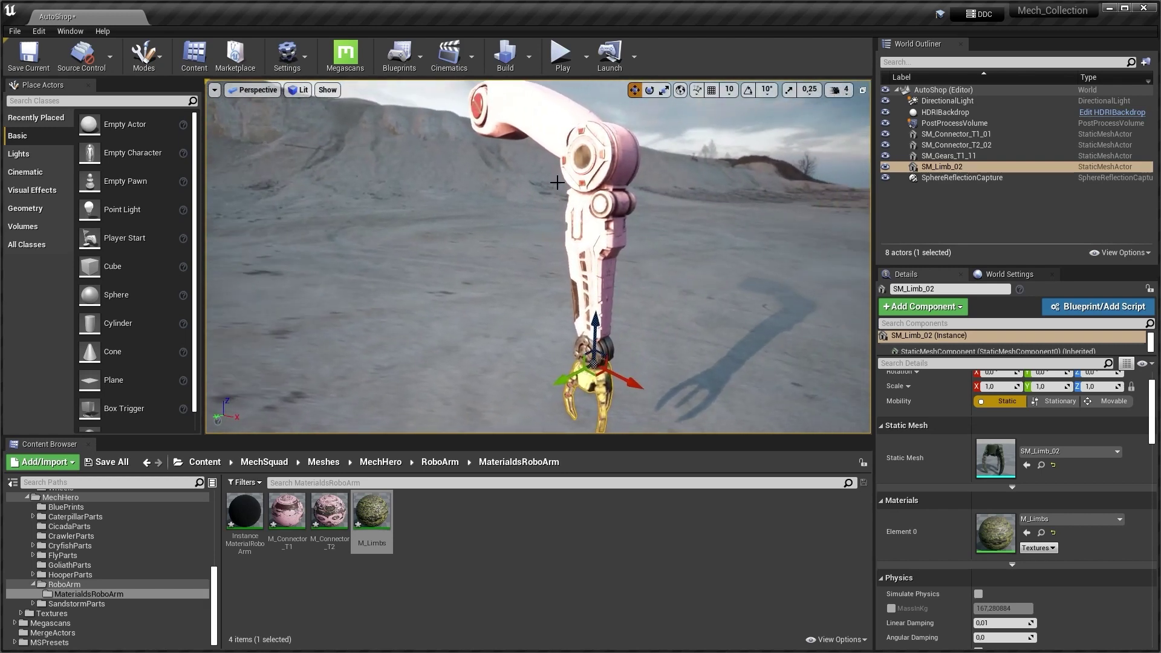
right_drag(557, 182, 643, 153)
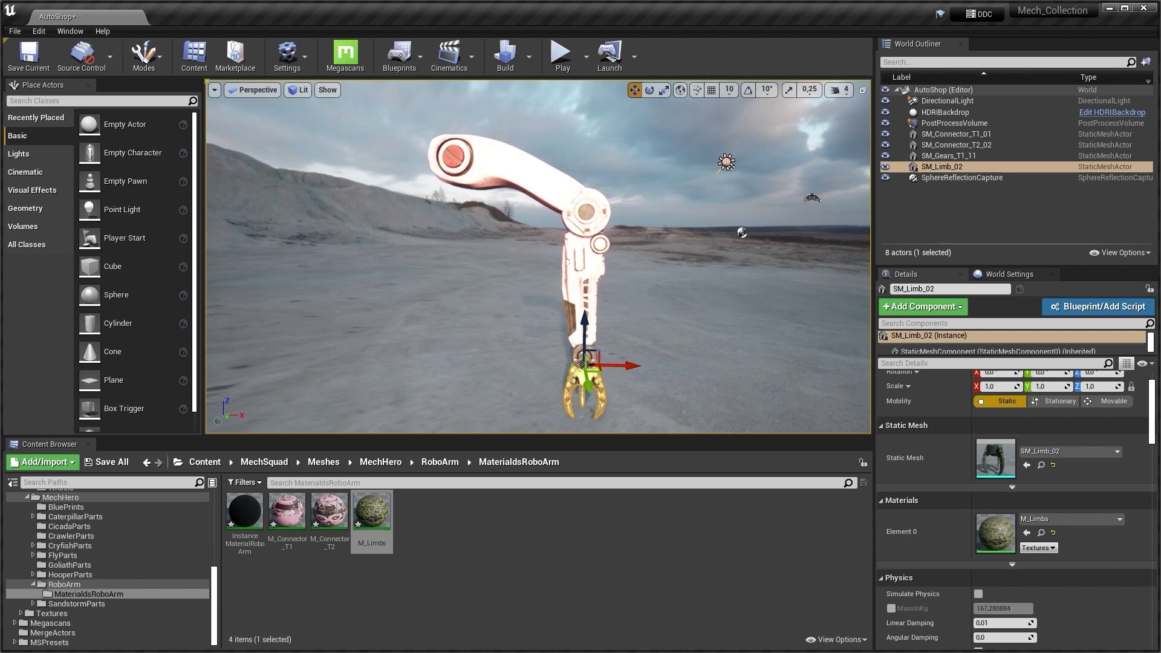
right_drag(550, 159, 444, 277)
click(447, 536)
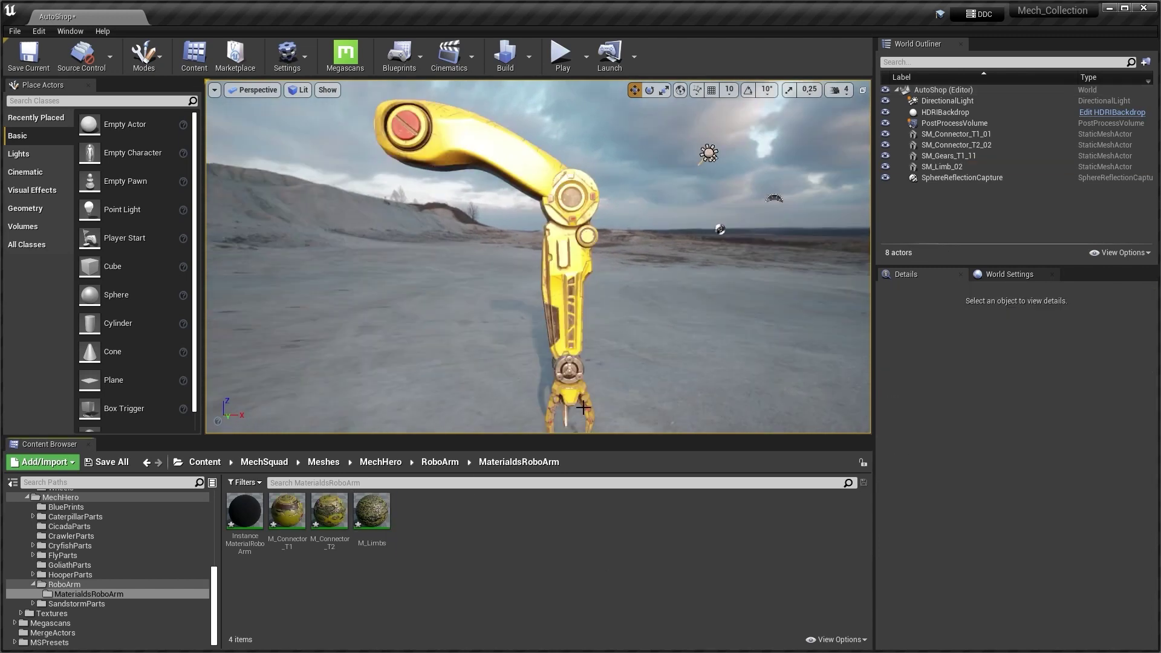
Select the claw, gear and both connectors and convert them into a Blueprint class named RoboArm using the Child Actors method
click(566, 398)
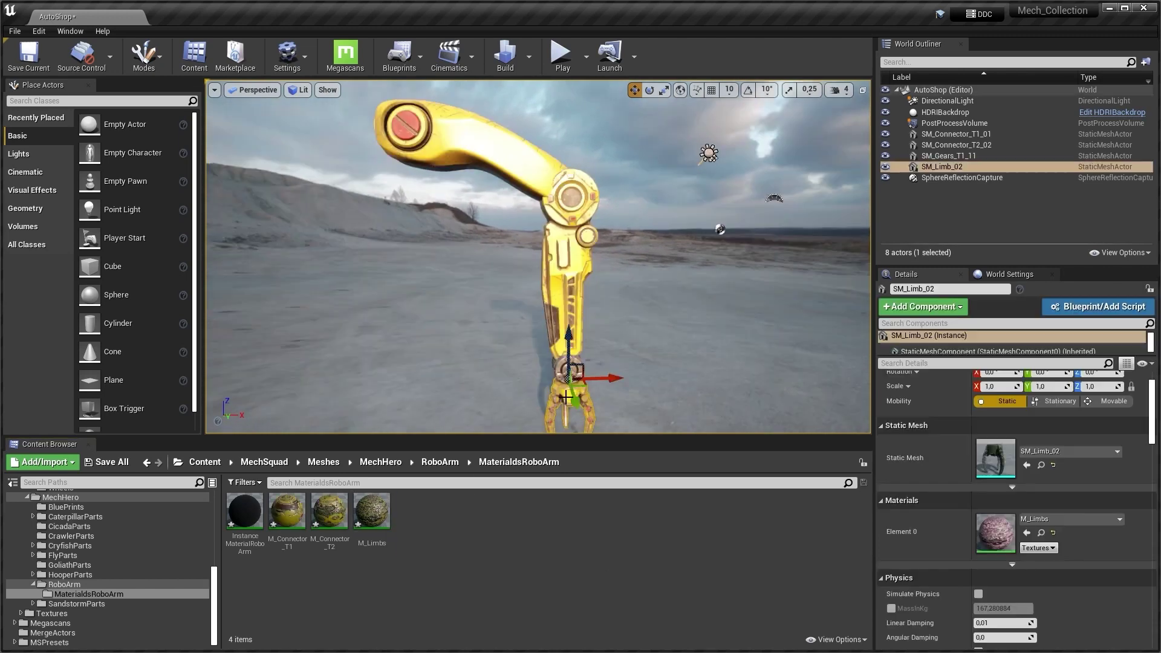
ctrl+click(564, 291)
ctrl+click(565, 232)
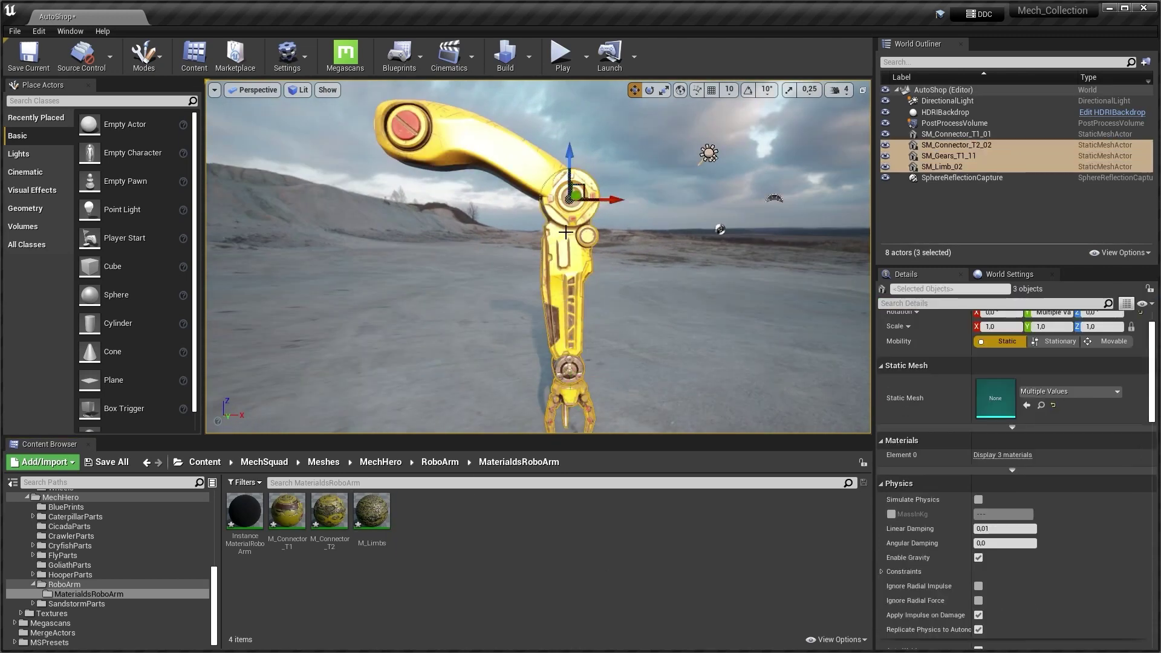
ctrl+click(413, 125)
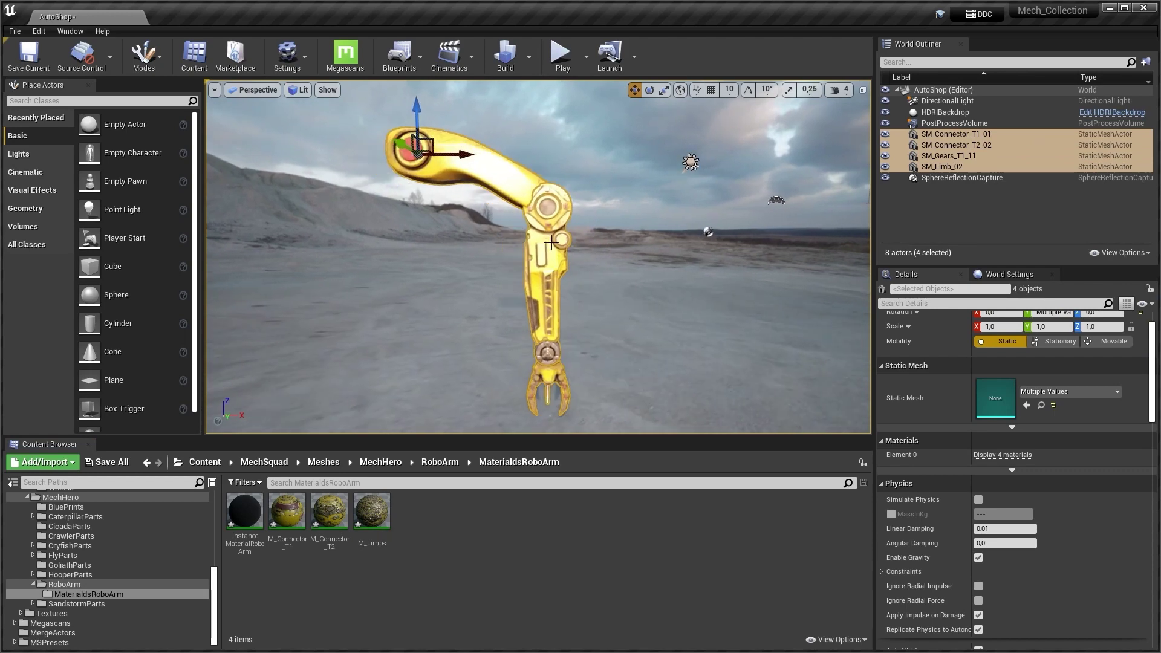
mouse_move(441, 122)
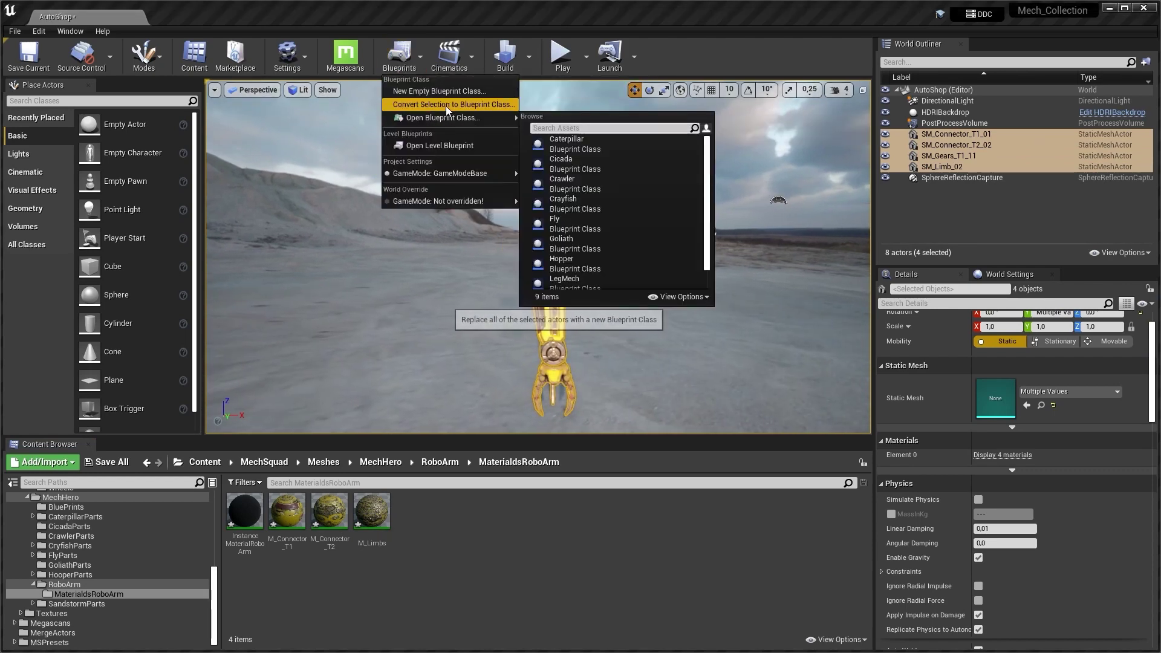
click(466, 103)
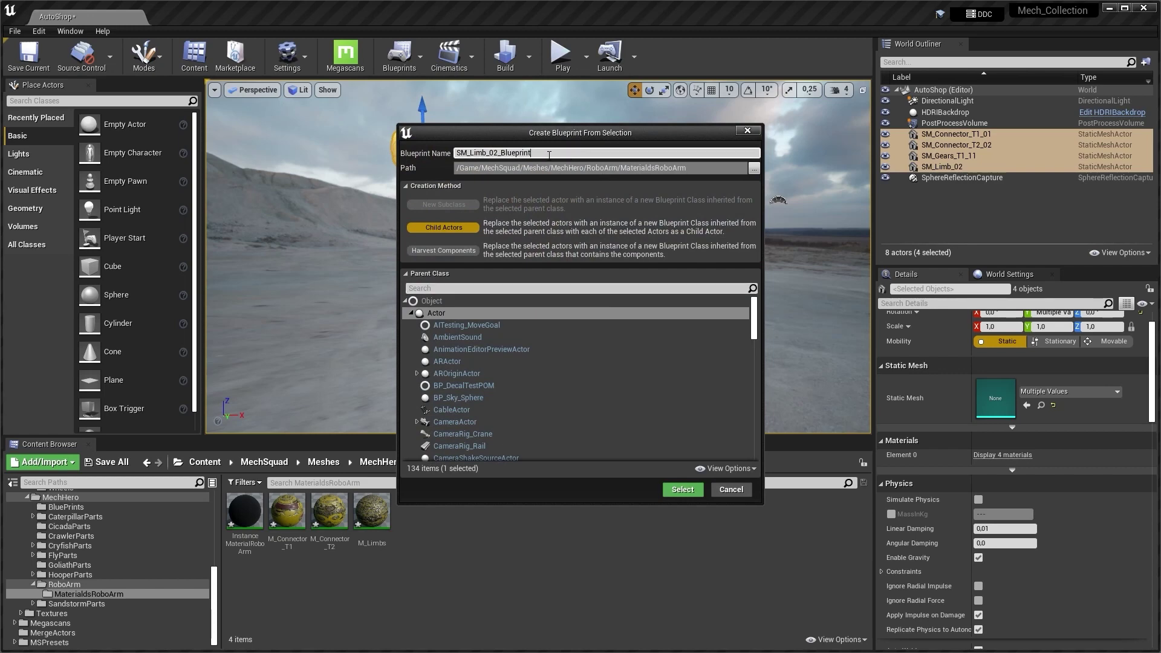
text(Robo)
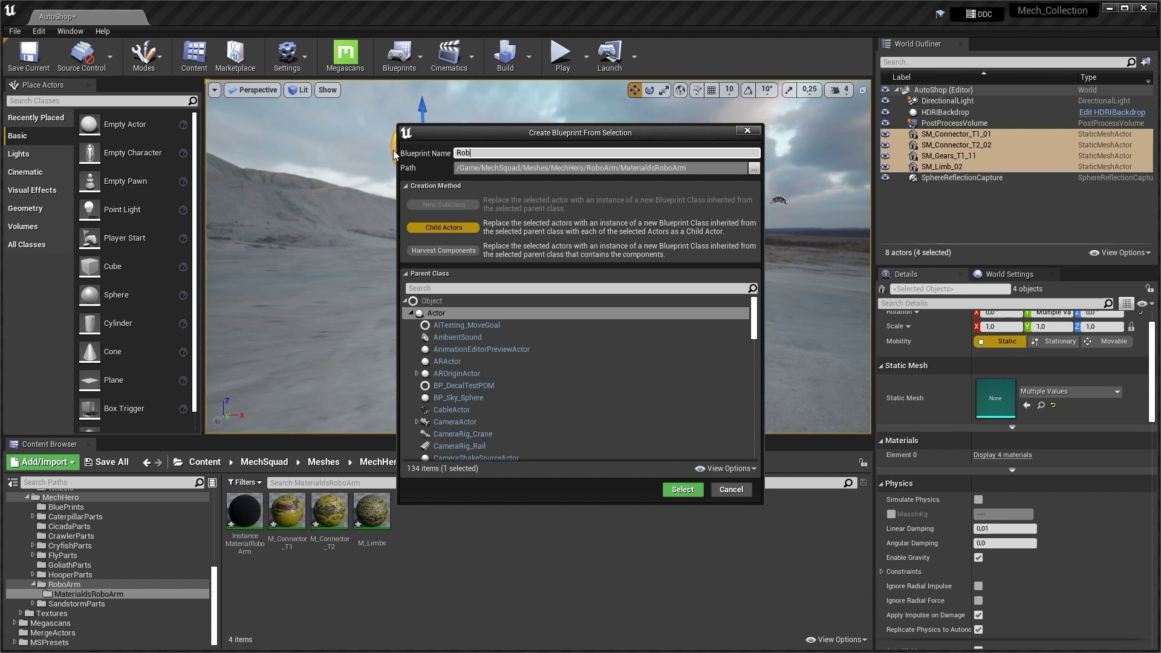
text(Arm)
click(669, 492)
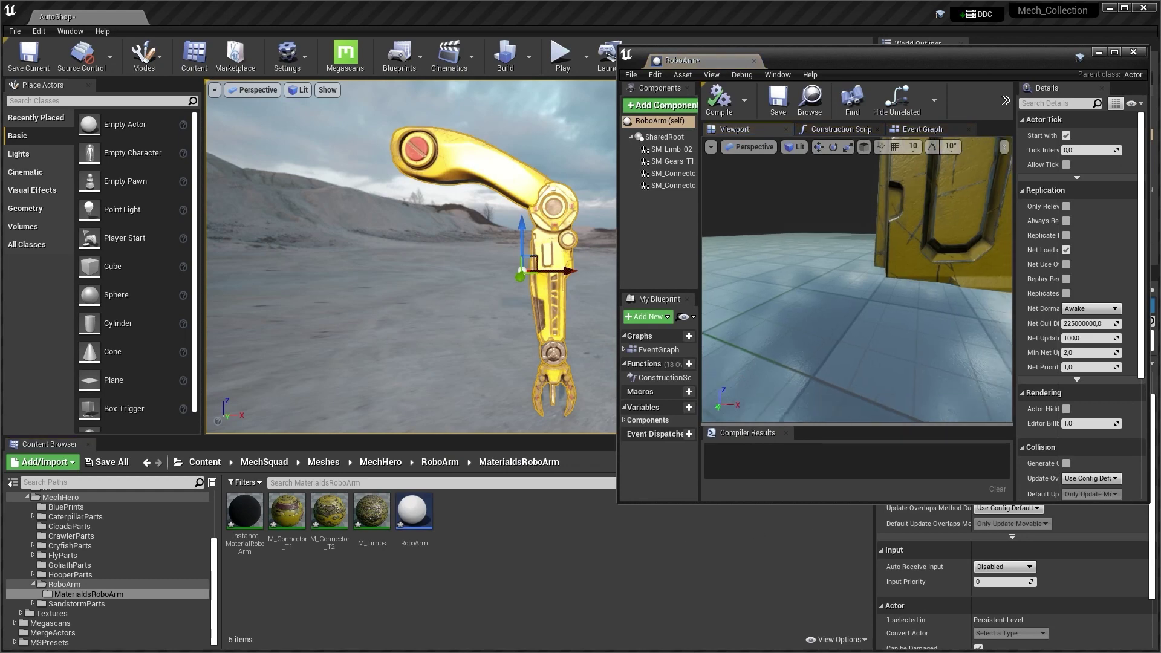
drag(617, 234, 297, 259)
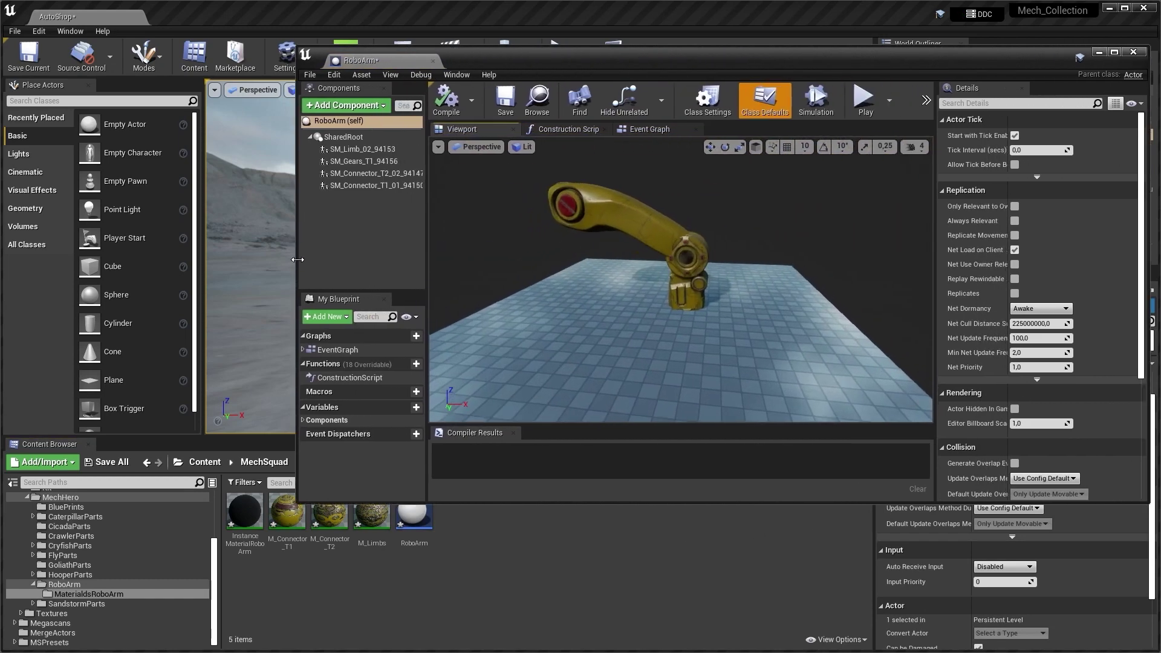
Nest the SM_Connector_T2_02_94147 component under SM_Connector_T1_01_94150 in the RoboArm Blueprint's component hierarchy
drag(531, 50, 832, 117)
mouse_move(568, 179)
right_down()
mouse_move(591, 175)
mouse_move(579, 181)
right_up()
key(w)
click(676, 288)
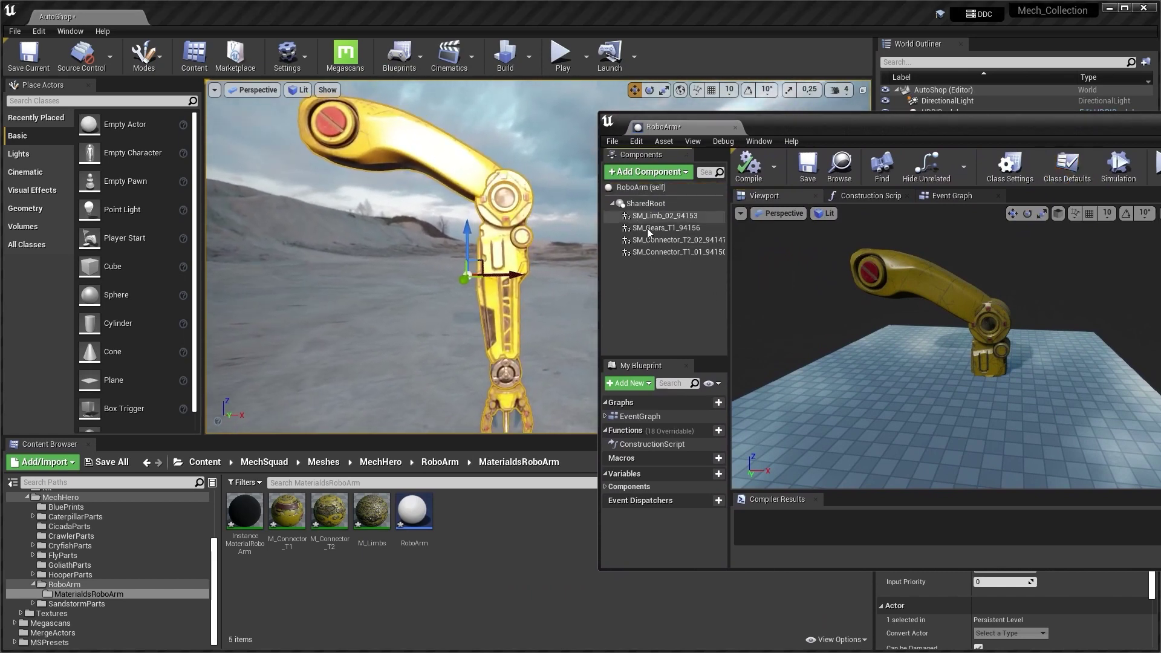
click(665, 216)
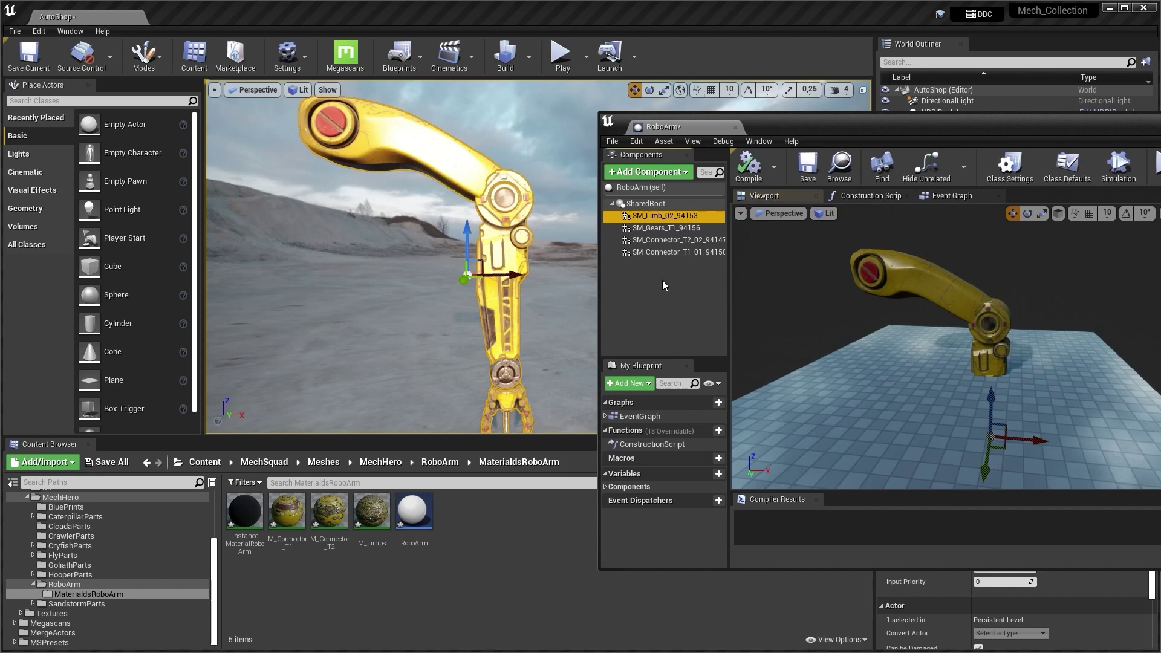
click(666, 252)
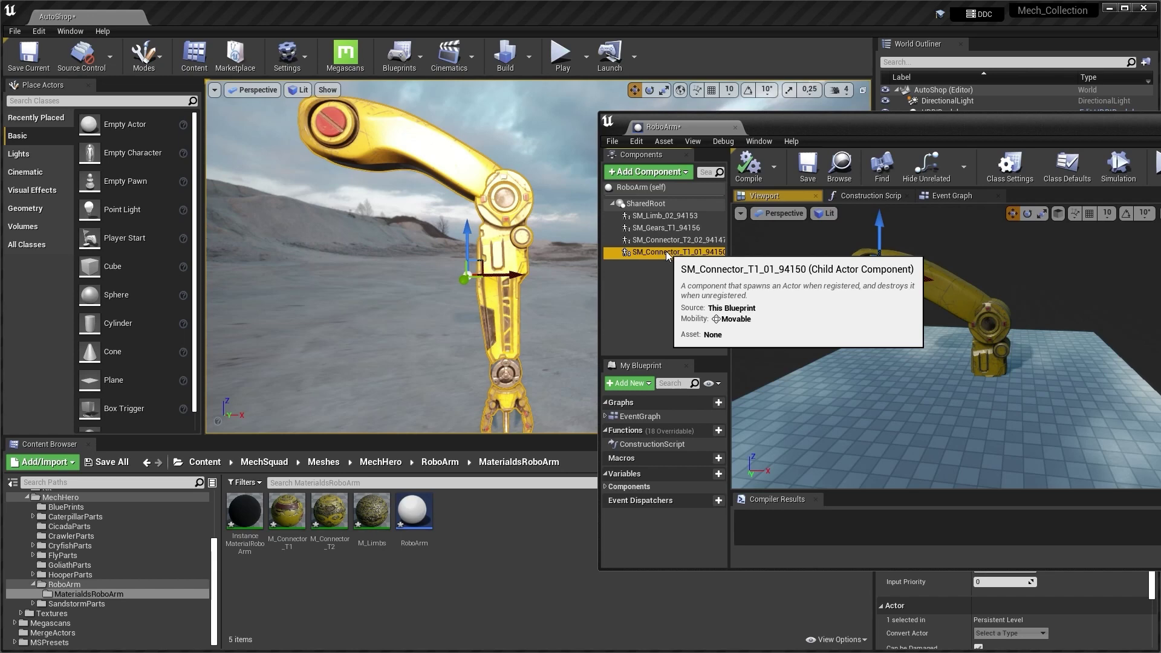
right_drag(374, 121, 372, 121)
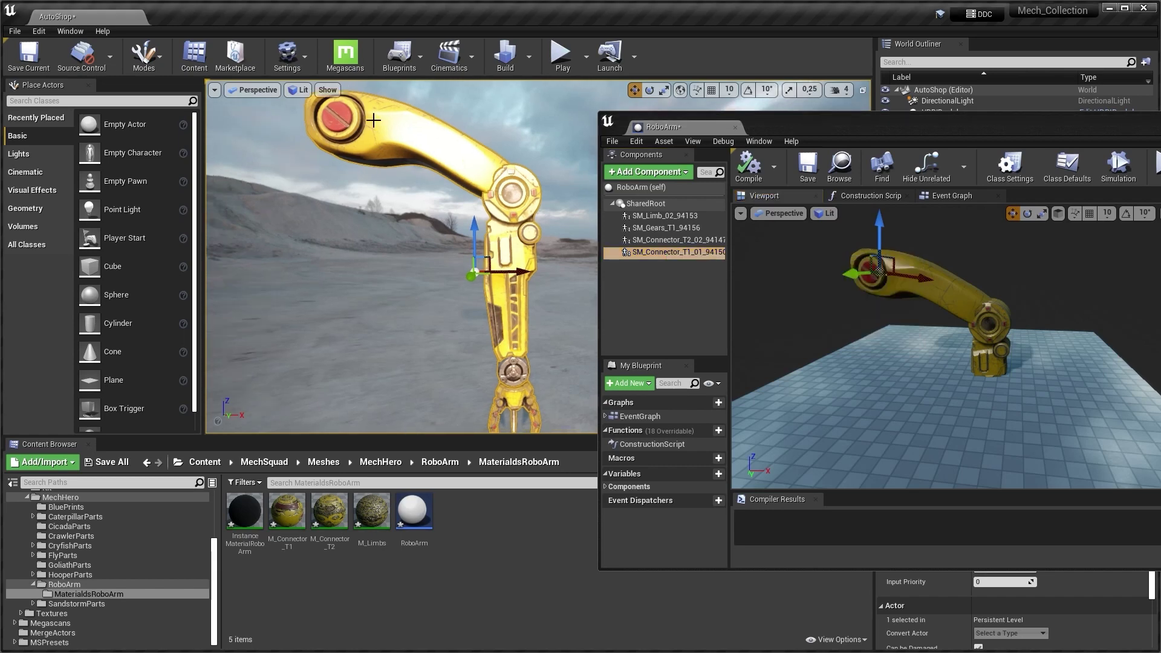
click(659, 240)
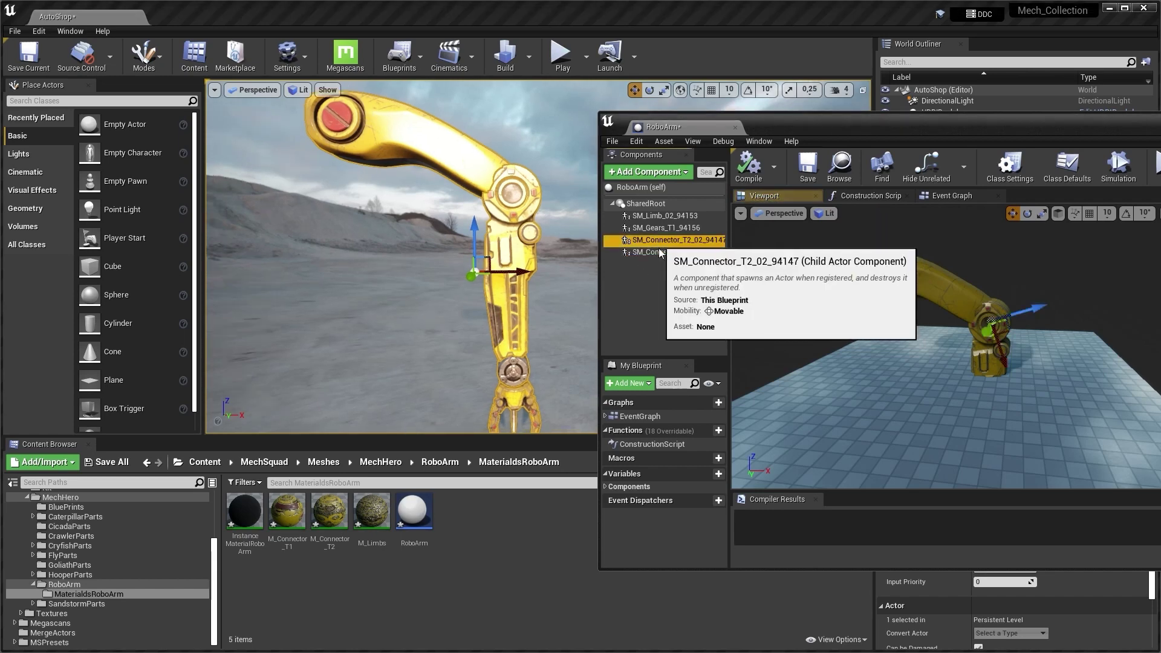
drag(659, 242, 663, 252)
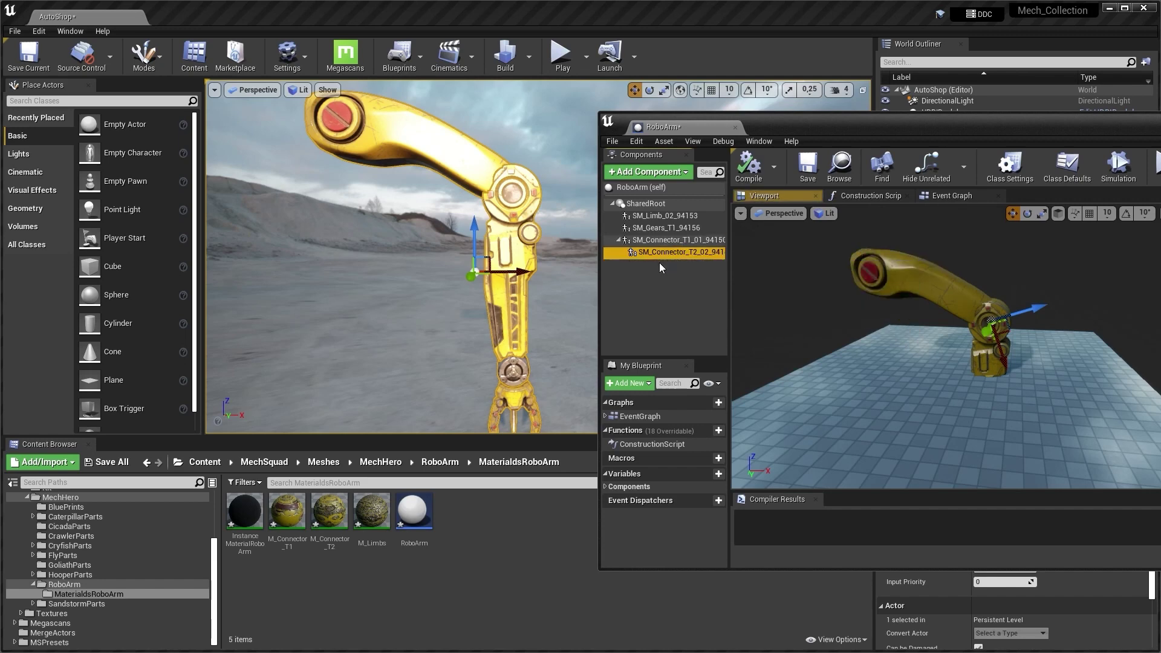
Parent SM_Gears_T1_94156 to SM_Connector_T2_02_94147 and SM_Limb_02_94153 to the gear, forming a single chain
right_drag(517, 313, 516, 326)
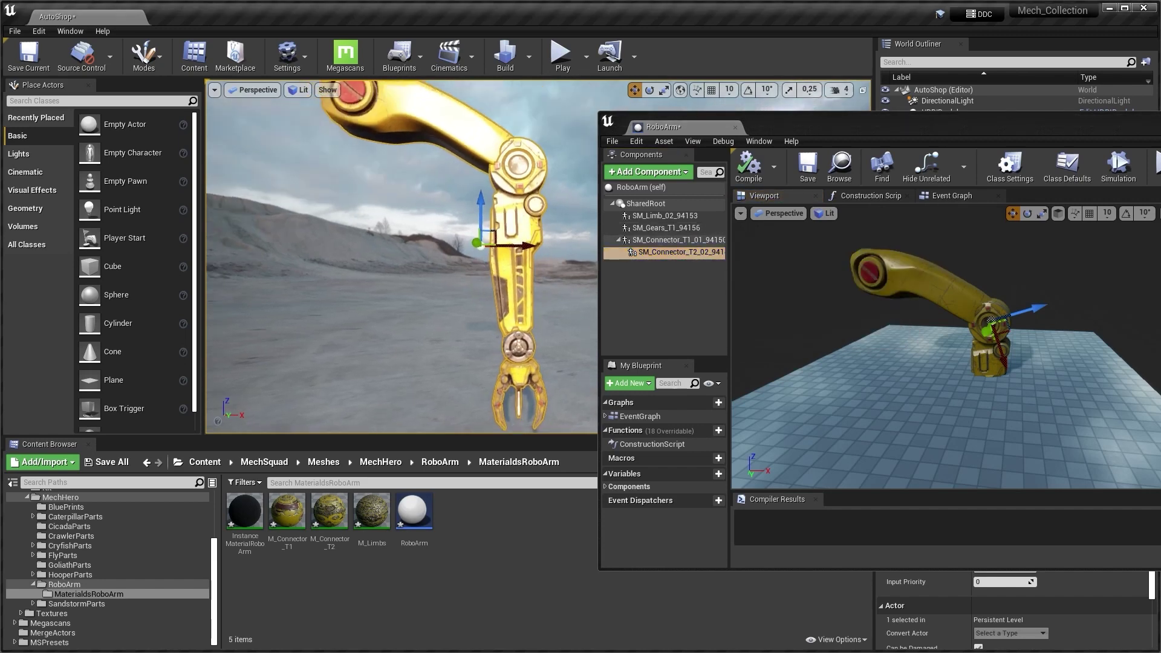
right_drag(515, 264, 515, 266)
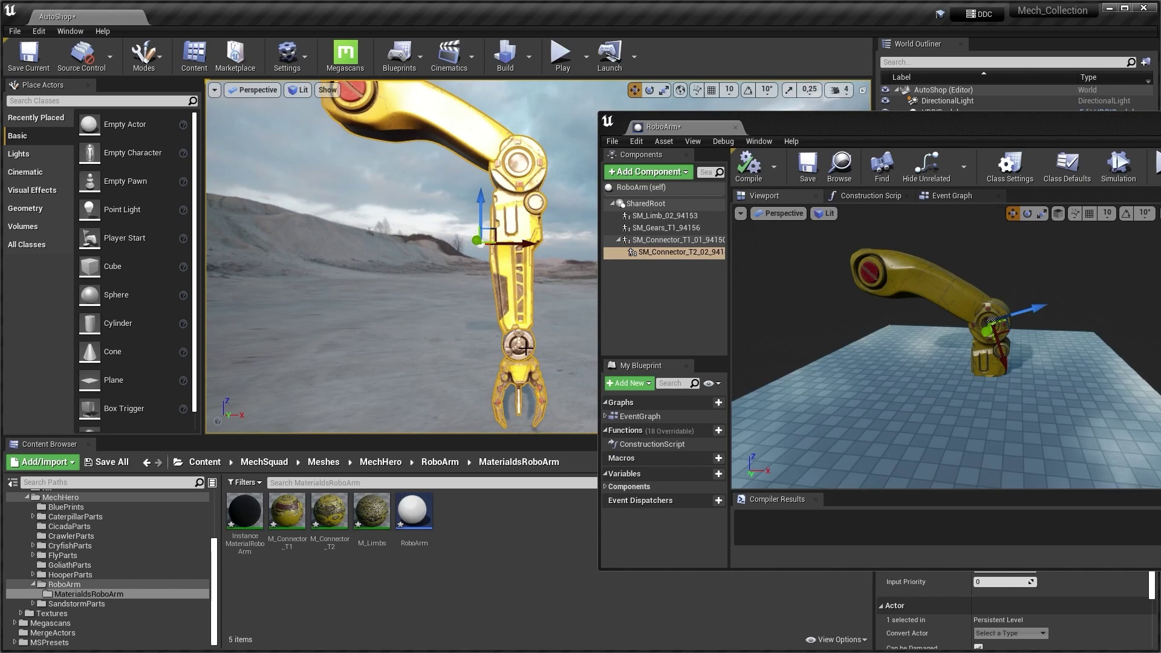
drag(659, 228, 658, 254)
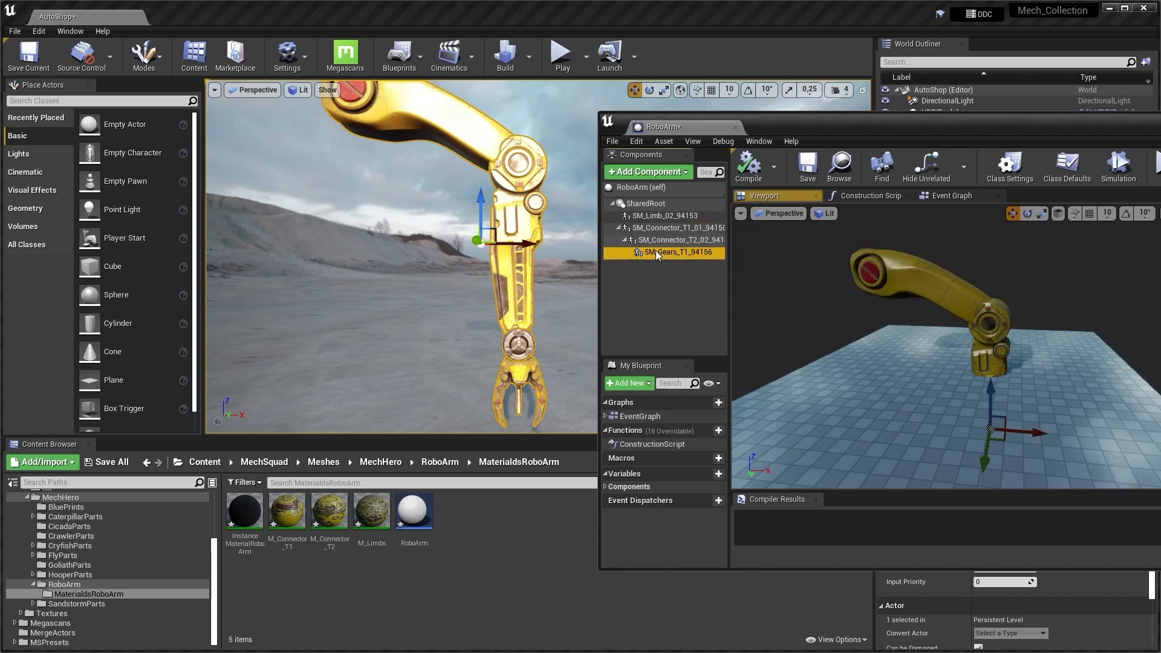
click(663, 216)
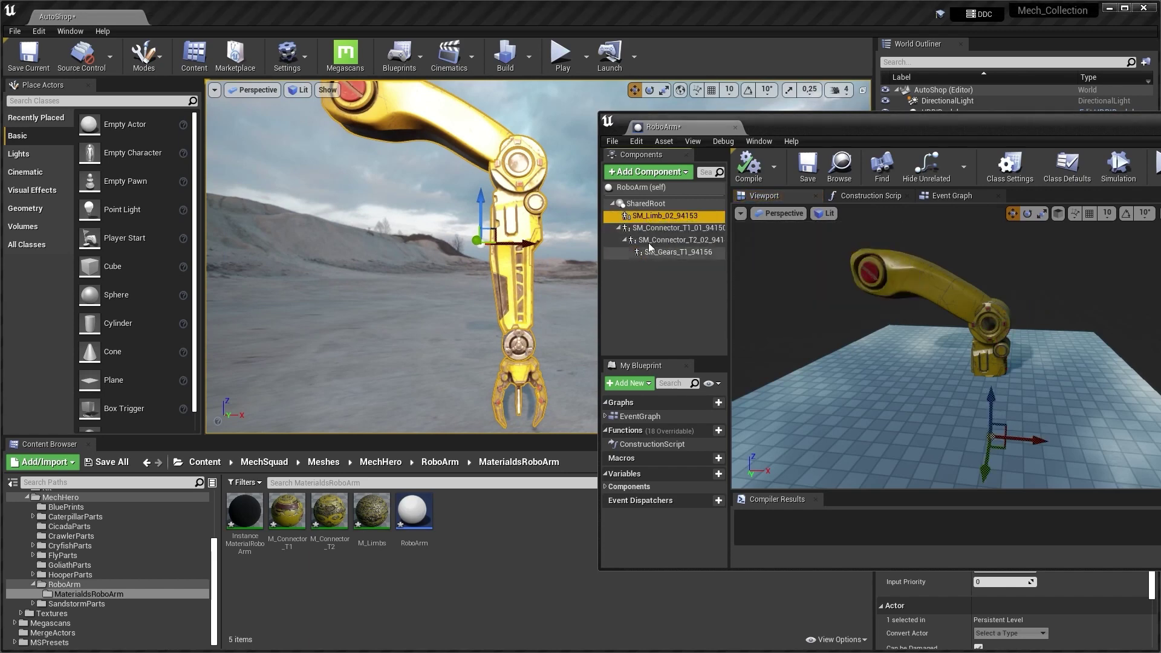
drag(659, 216, 664, 255)
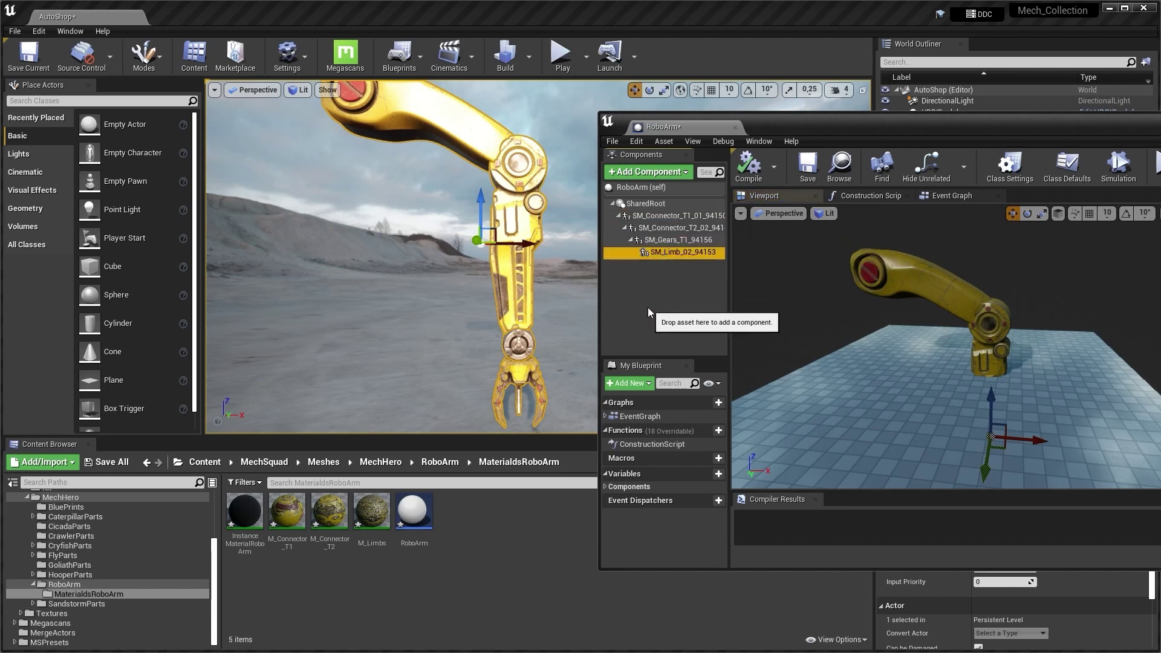
click(647, 307)
Raise the parent SM_Connector_T1_01_94150 component to about Z 647 so the claw clears the floor, and switch it to rotation mode
click(665, 216)
right_drag(798, 284, 810, 260)
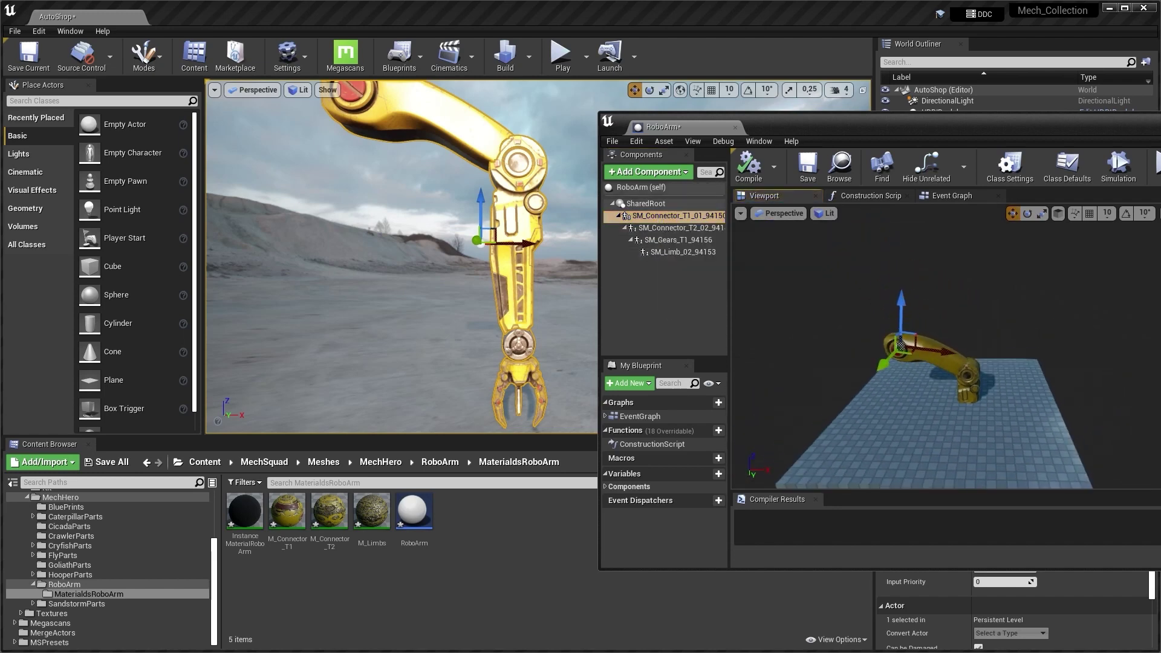
drag(901, 305, 902, 233)
right_drag(902, 233, 931, 251)
click(662, 228)
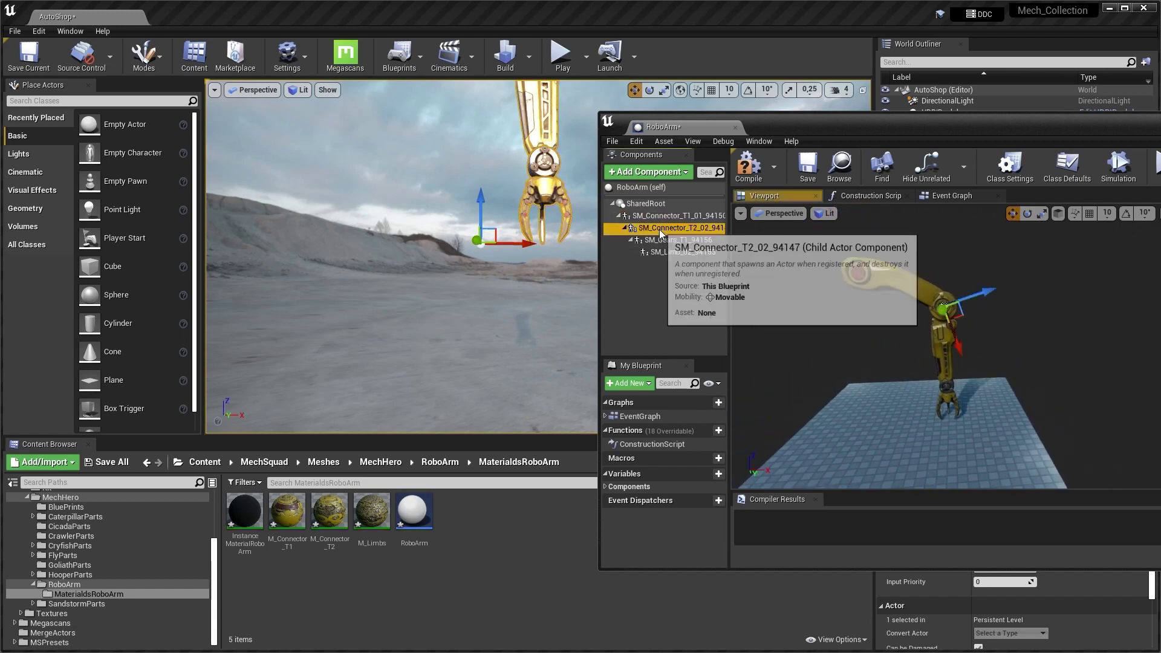
click(671, 216)
key(e)
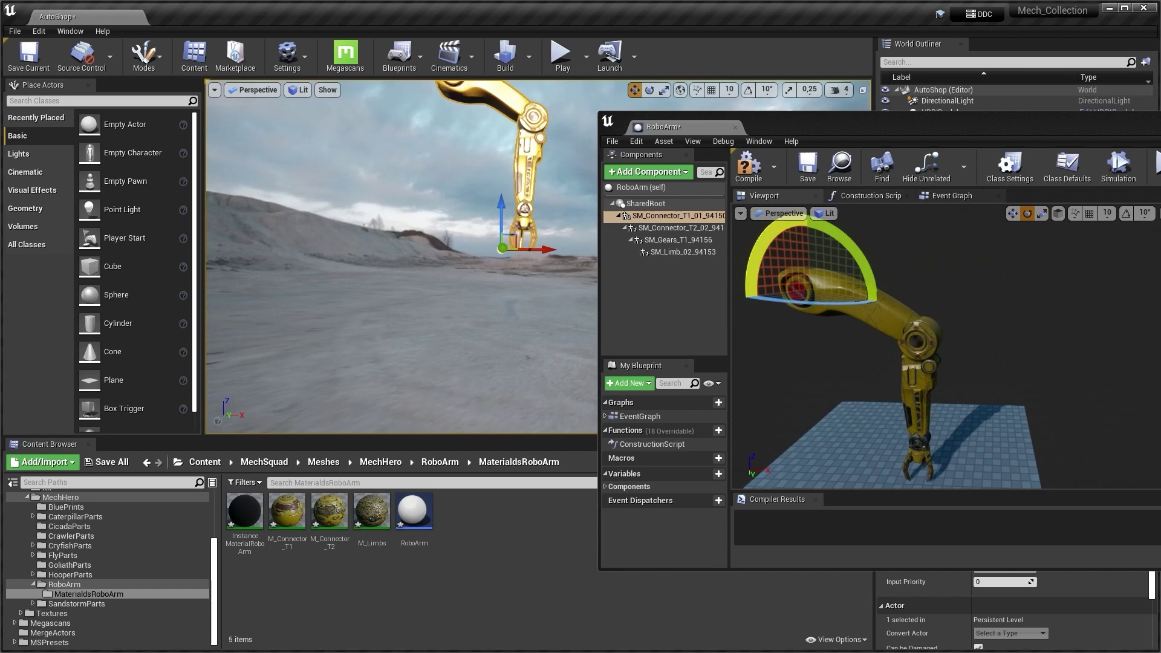
Compile and save the RoboArm Blueprint, and close its editor
click(750, 167)
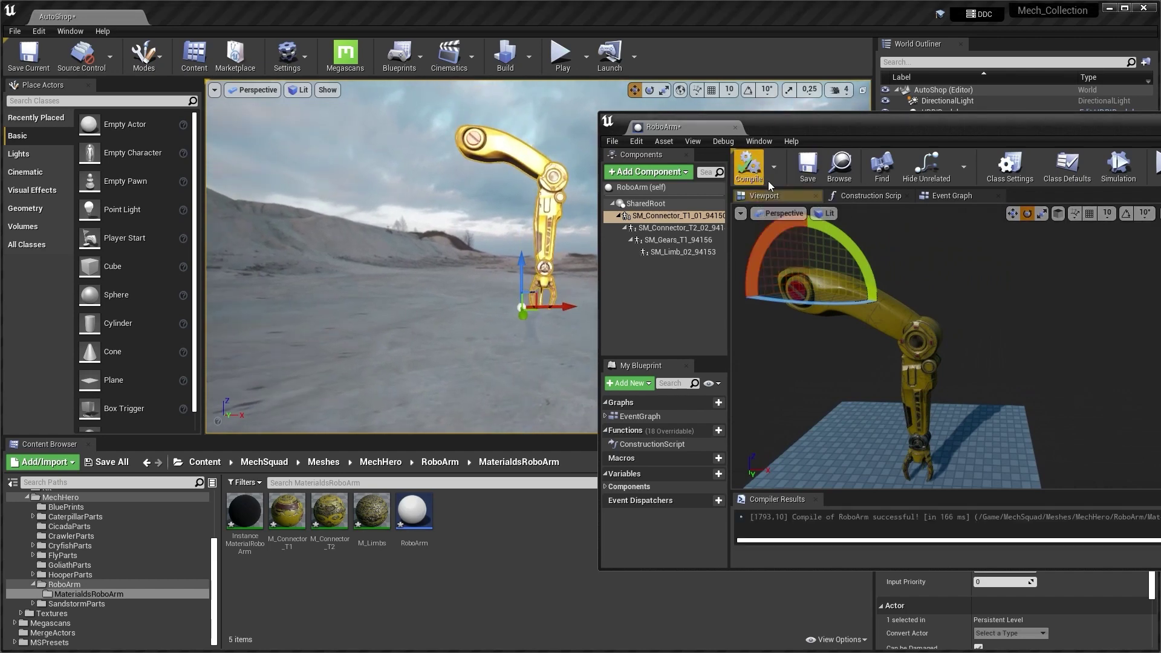
click(812, 164)
drag(903, 119, 618, 142)
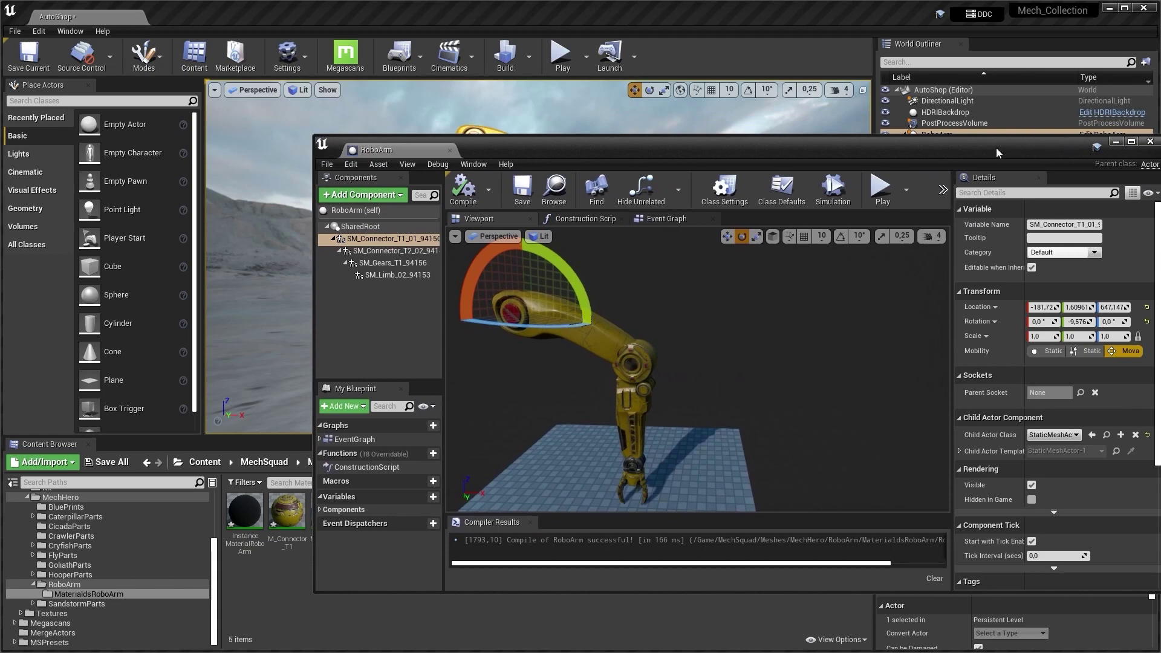
drag(996, 148, 945, 148)
click(1098, 143)
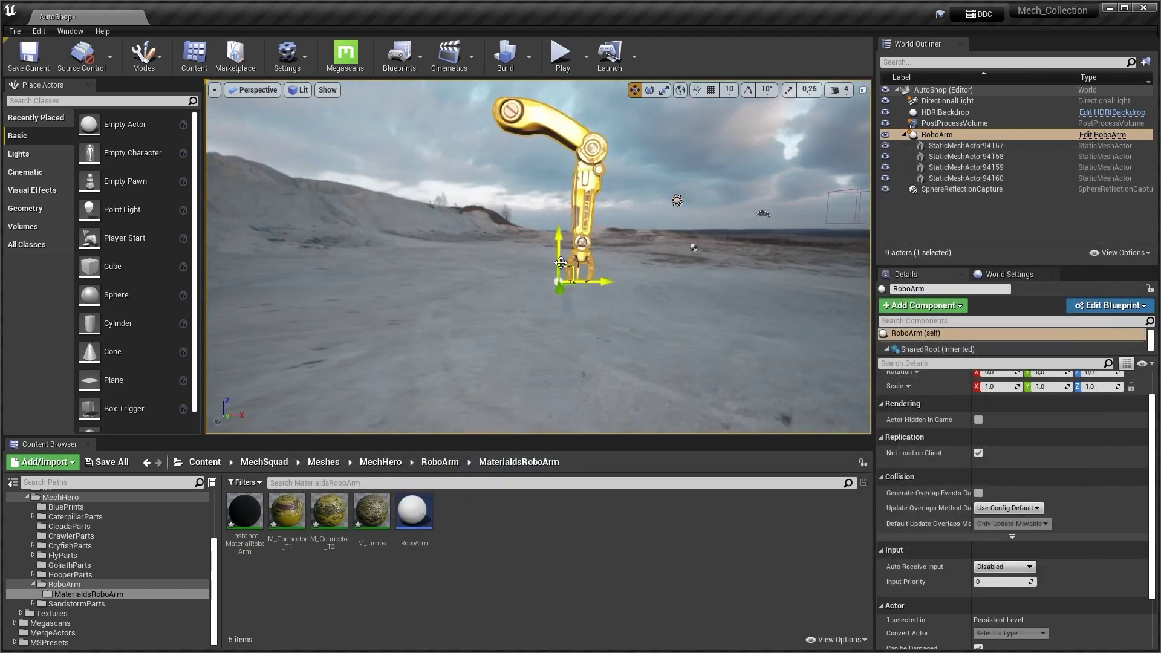
Lower the RoboArm actor in the level towards the ground, keeping it selected
drag(559, 247, 559, 299)
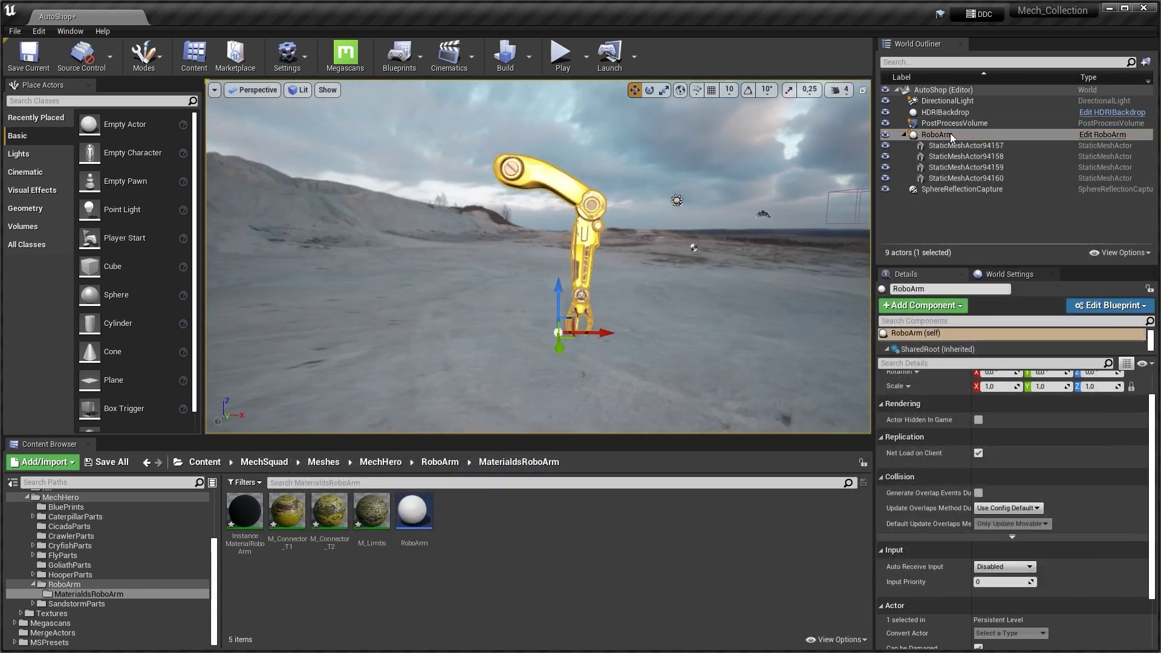
click(944, 140)
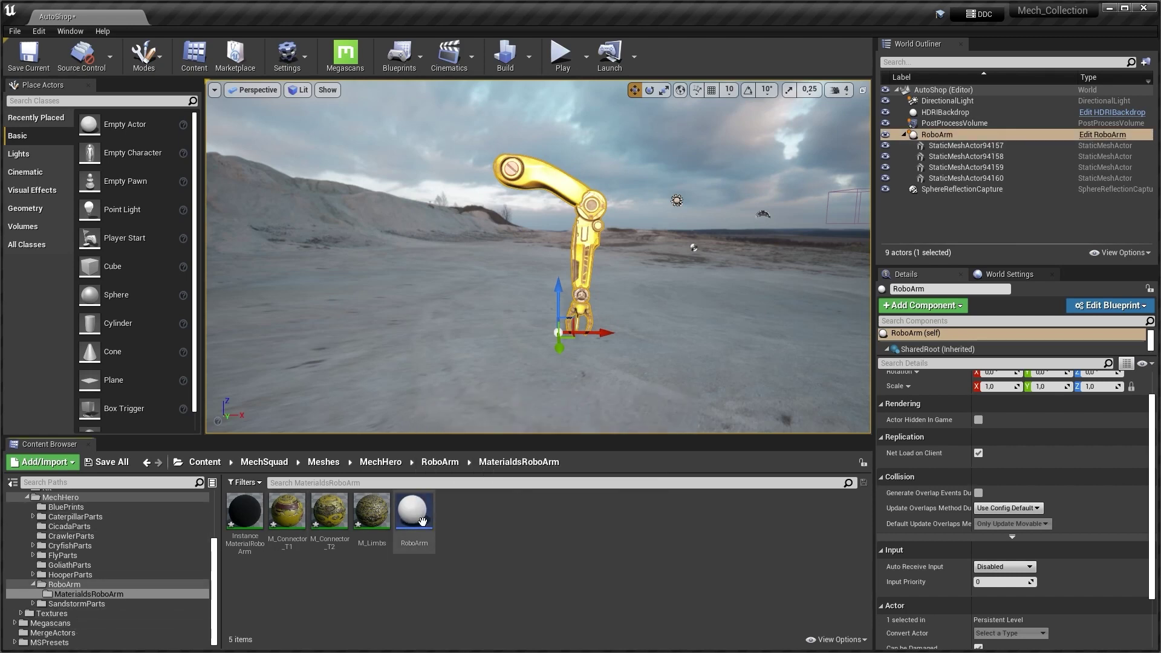
Move the RoboArm Blueprint asset from the MaterialdsRoboArm folder into the RoboArm folder and open that folder
drag(414, 513, 73, 586)
click(97, 552)
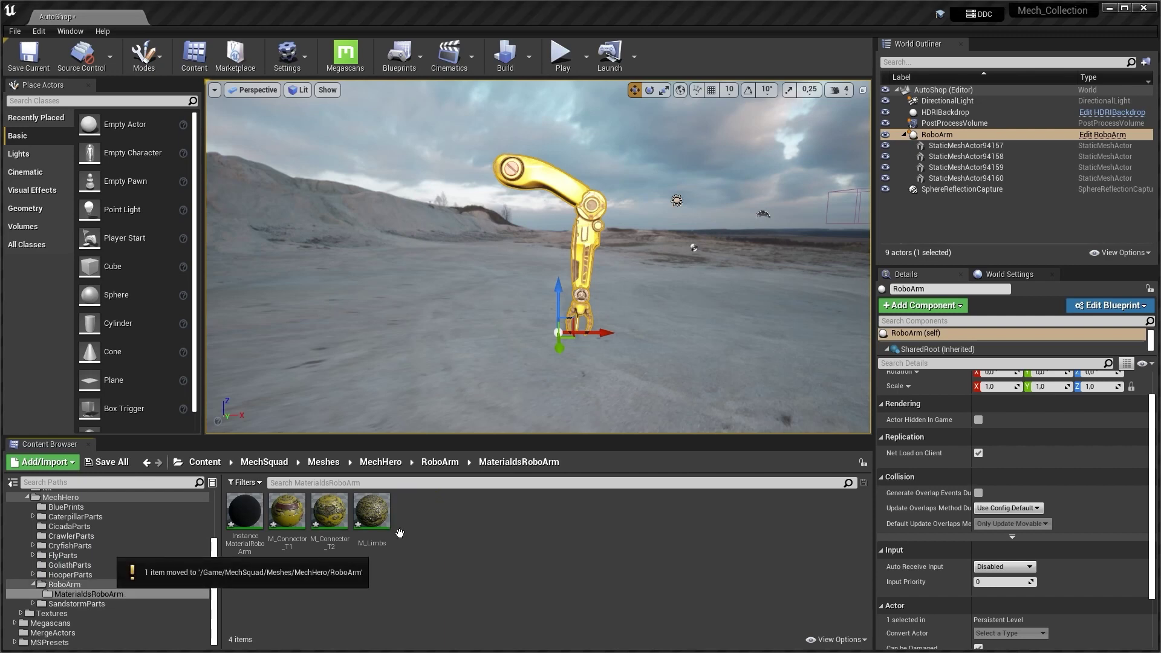
click(439, 462)
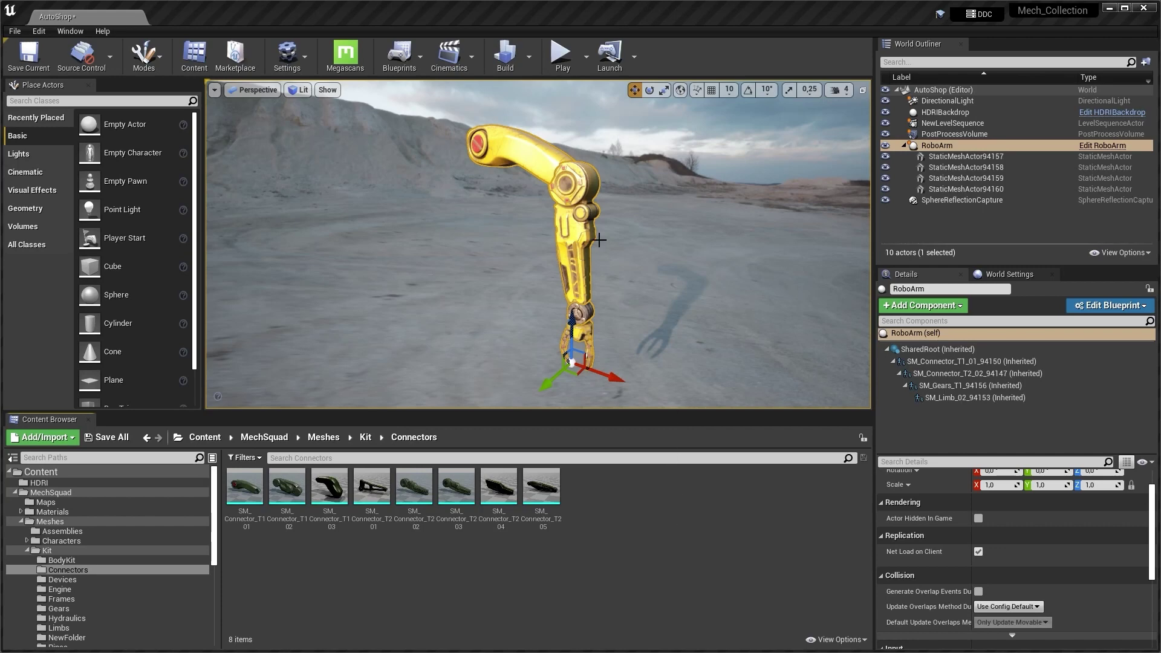
Open the RoboArm Blueprint's 3D view and add the SM_Connector_T1_02 mesh from the Connectors folder as a component
click(1102, 145)
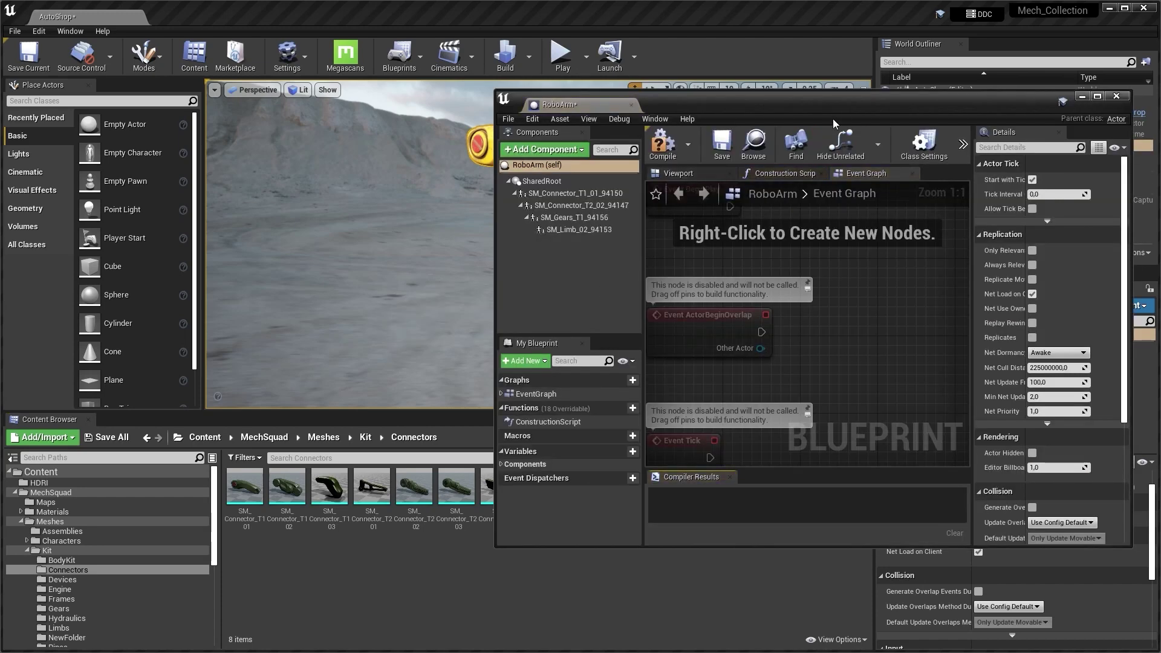
drag(847, 107, 767, 110)
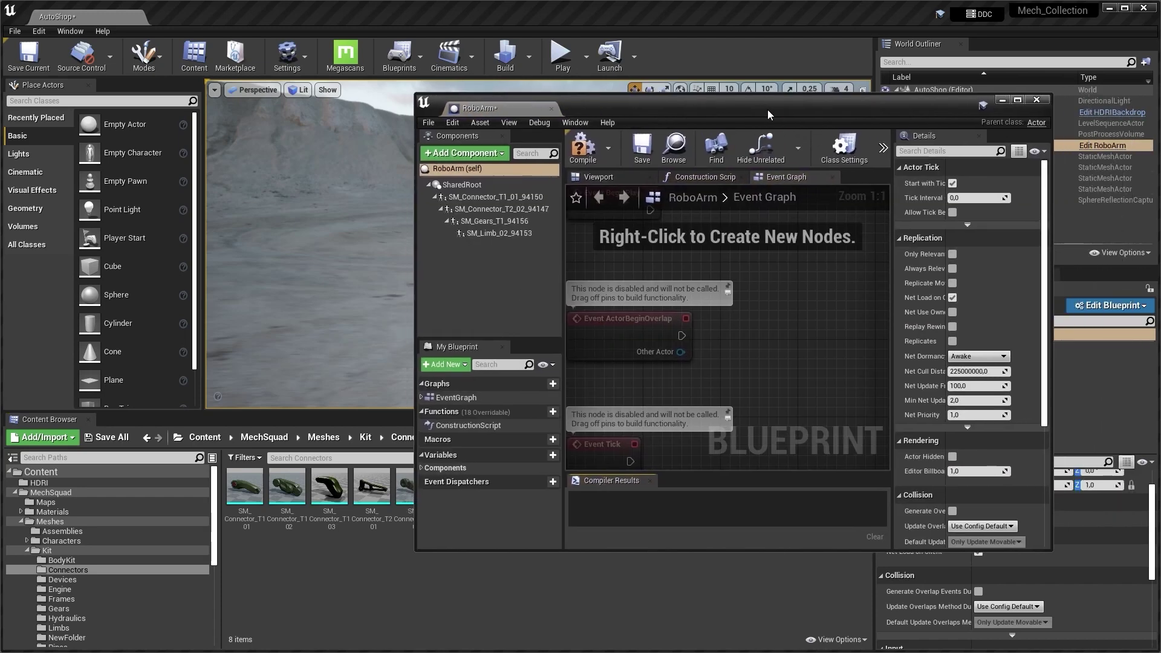
click(610, 177)
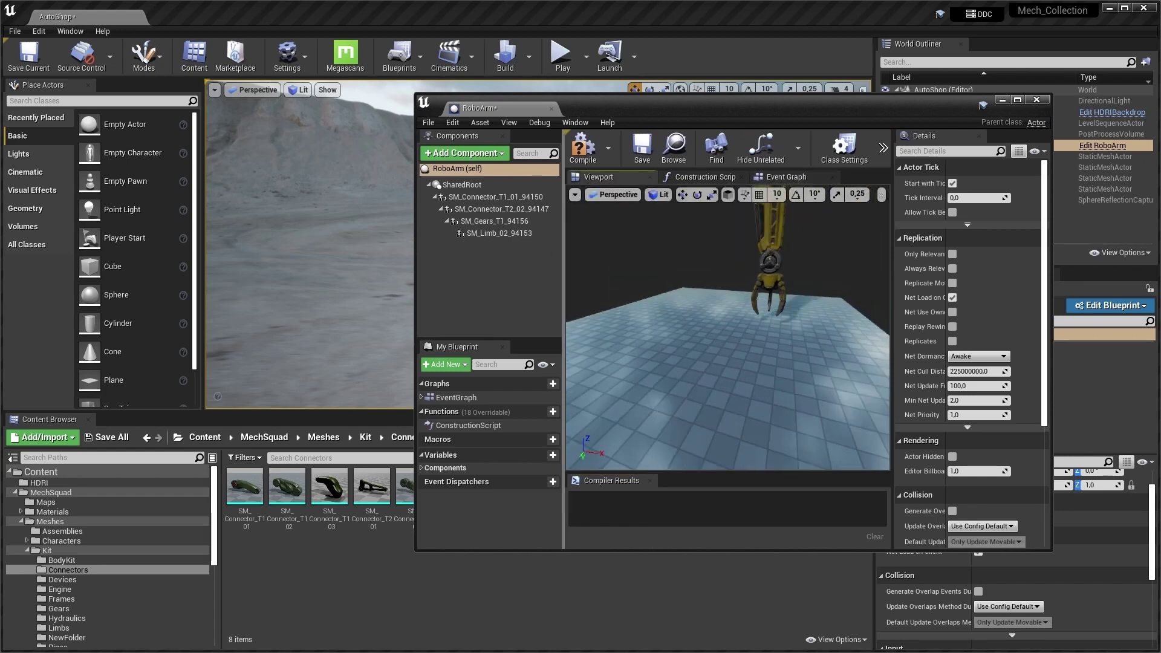
drag(702, 113, 783, 111)
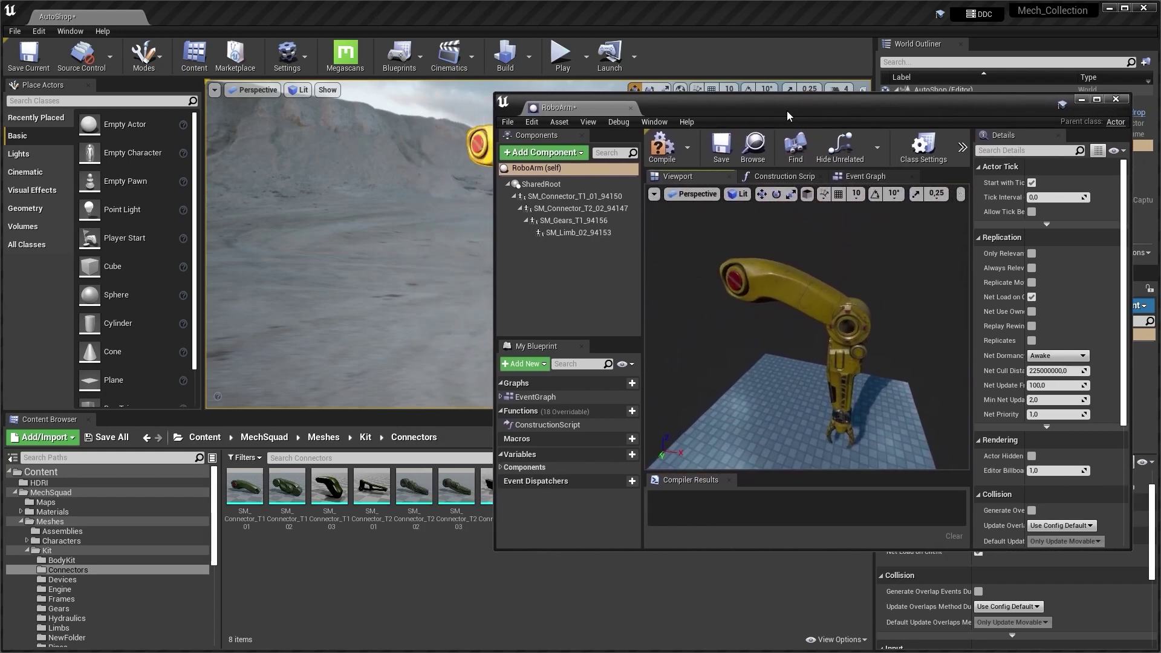
drag(287, 487, 572, 289)
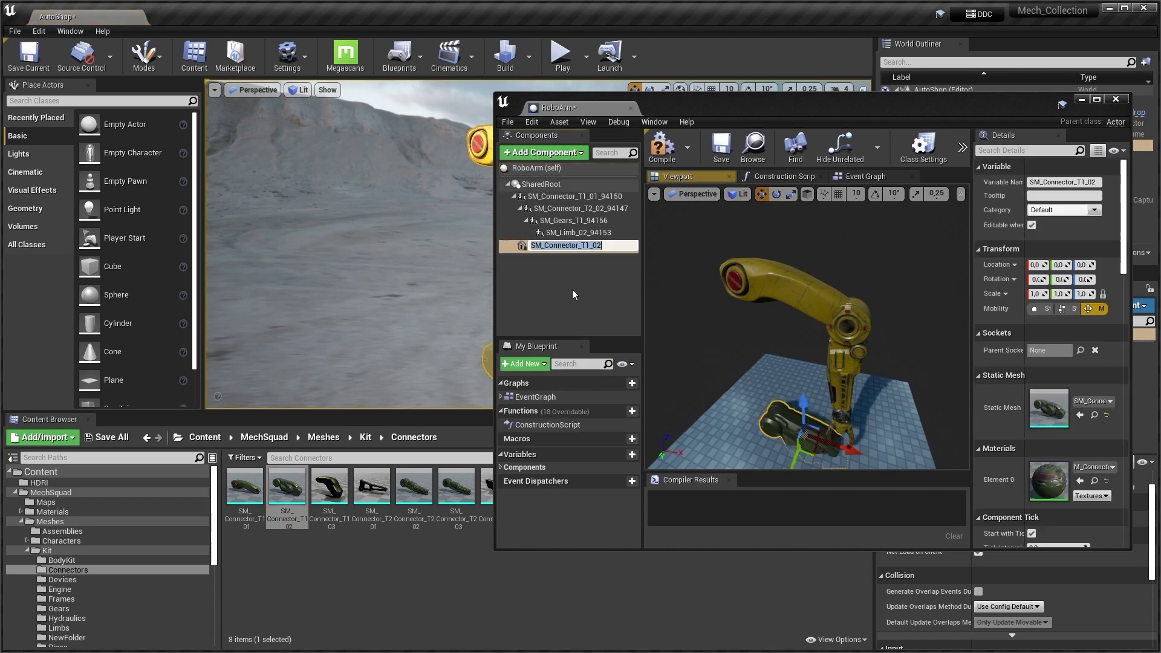
click(797, 369)
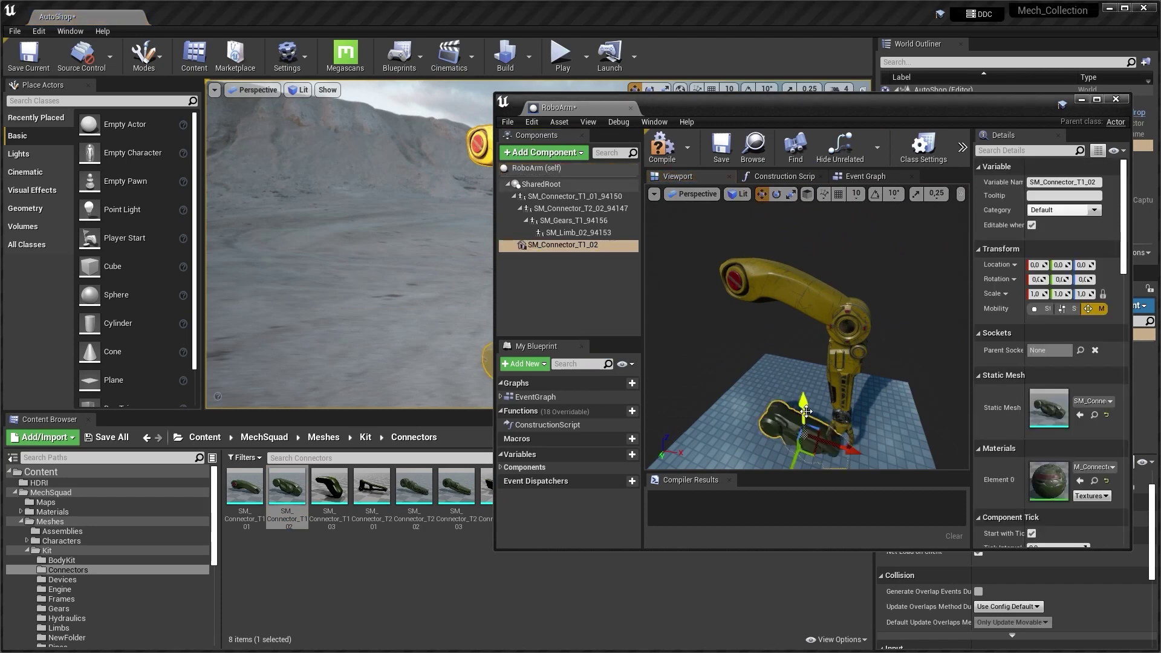
Position the SM_Connector_T1_02 component above the yellow arm at about Y -20 and Z 741
drag(806, 412, 803, 208)
right_drag(803, 230, 791, 296)
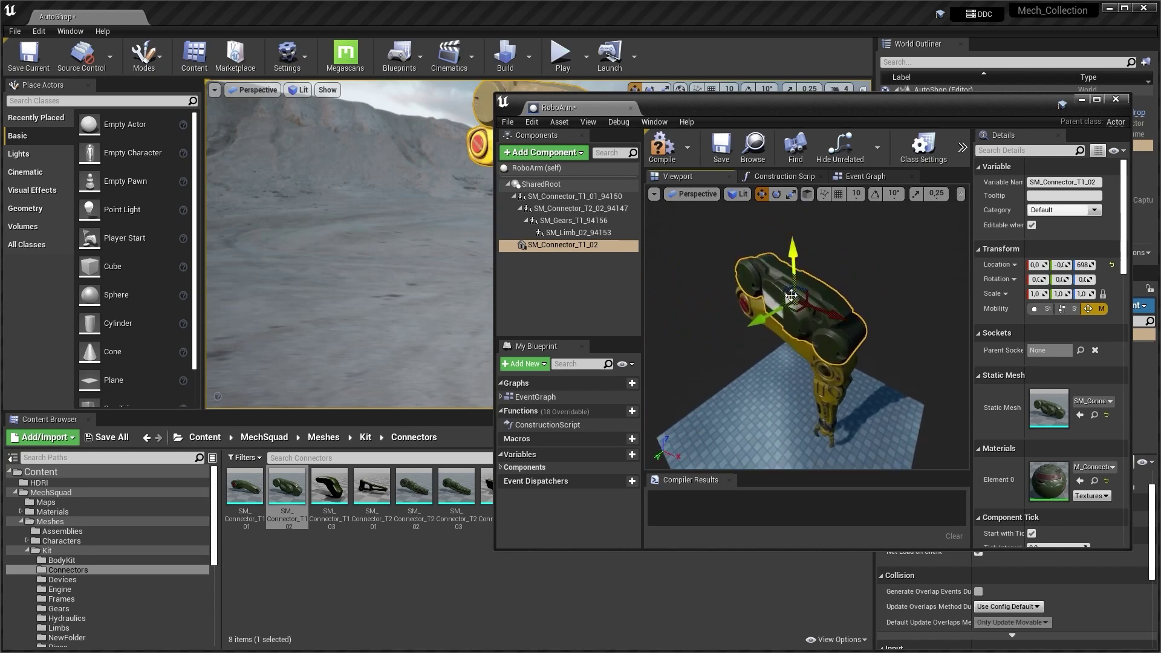
drag(772, 313, 778, 309)
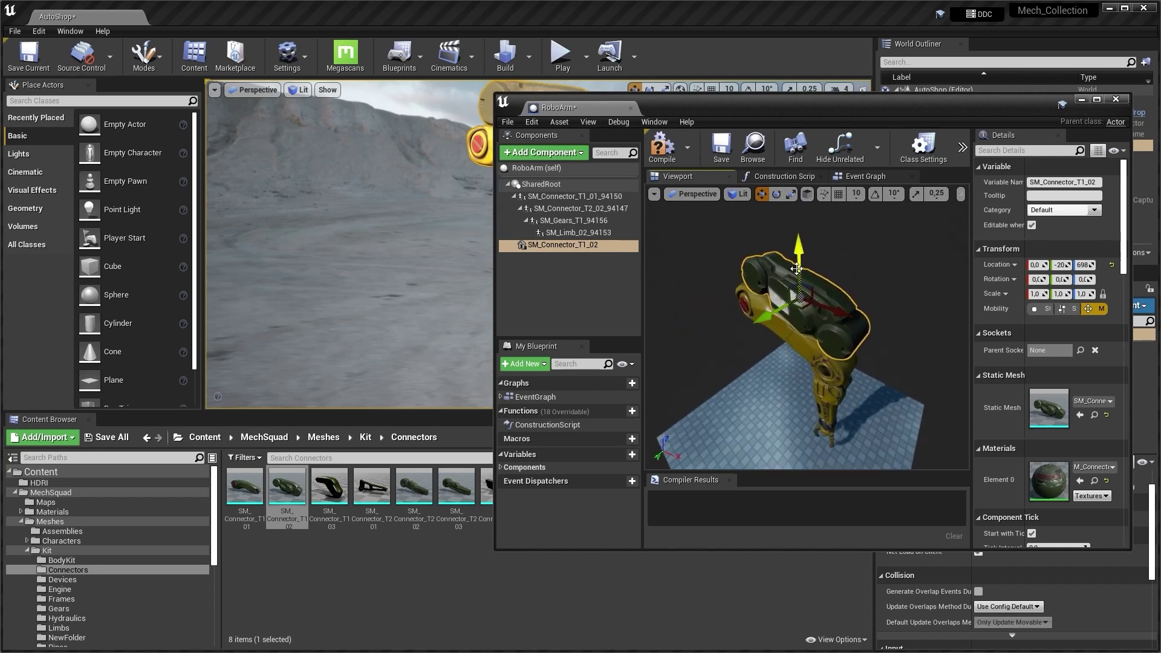
drag(796, 268, 796, 251)
right_drag(797, 251, 847, 233)
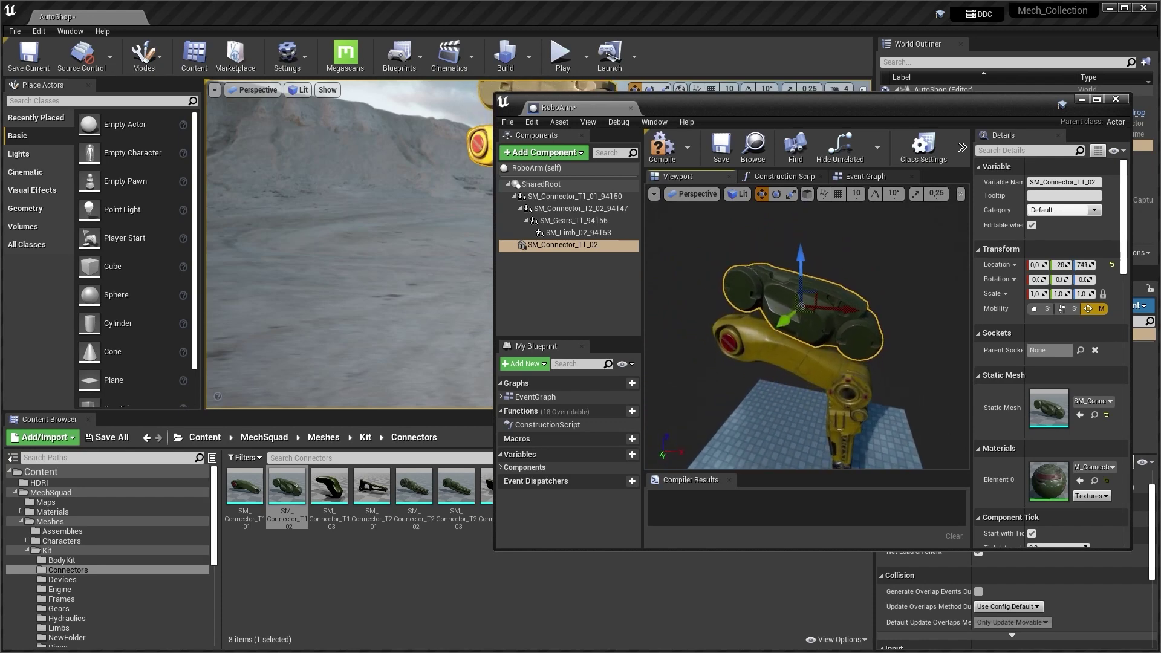
Add an Arrow component directly under SharedRoot in the RoboArm Blueprint, keeping its default name
click(578, 295)
click(564, 153)
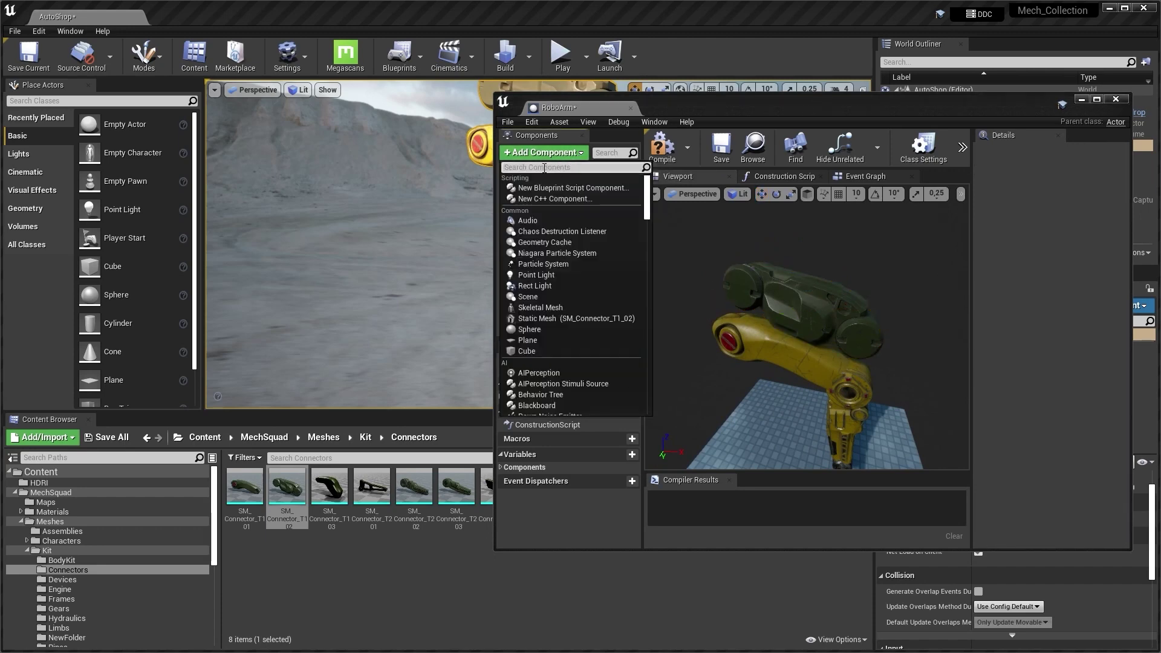
text(фк)
key(BackSpace)
text(arr)
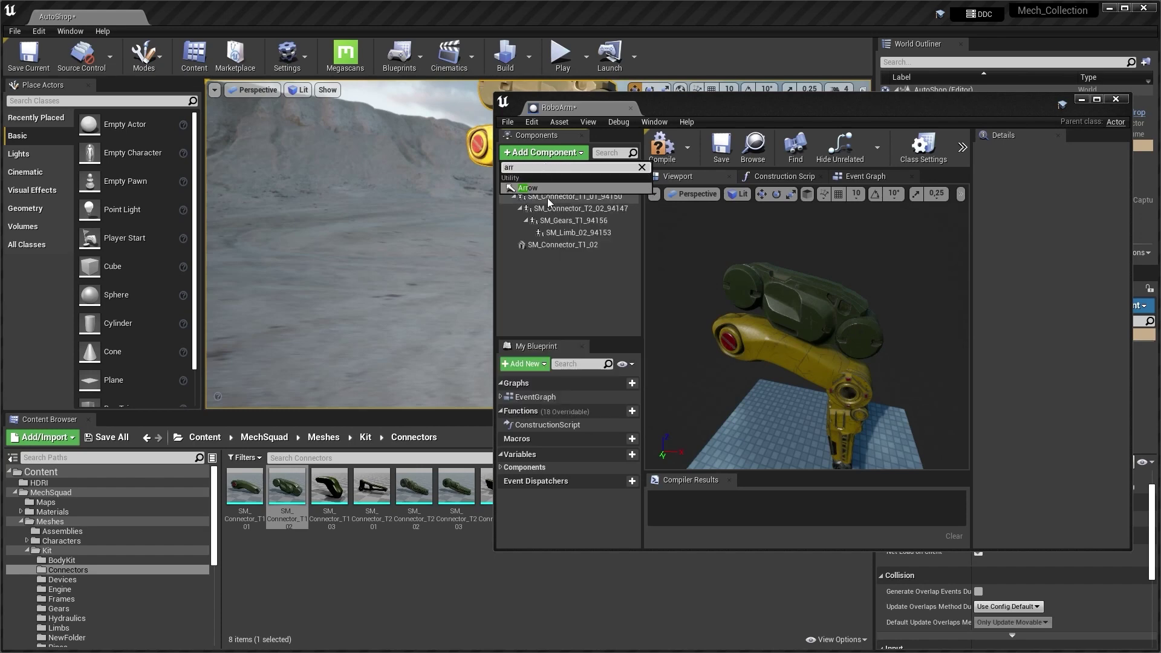
click(548, 190)
click(568, 293)
Move the Arrow component to the green connector's lower round joint, at about X 156 and Z 680
right_drag(755, 314, 756, 316)
key(s)
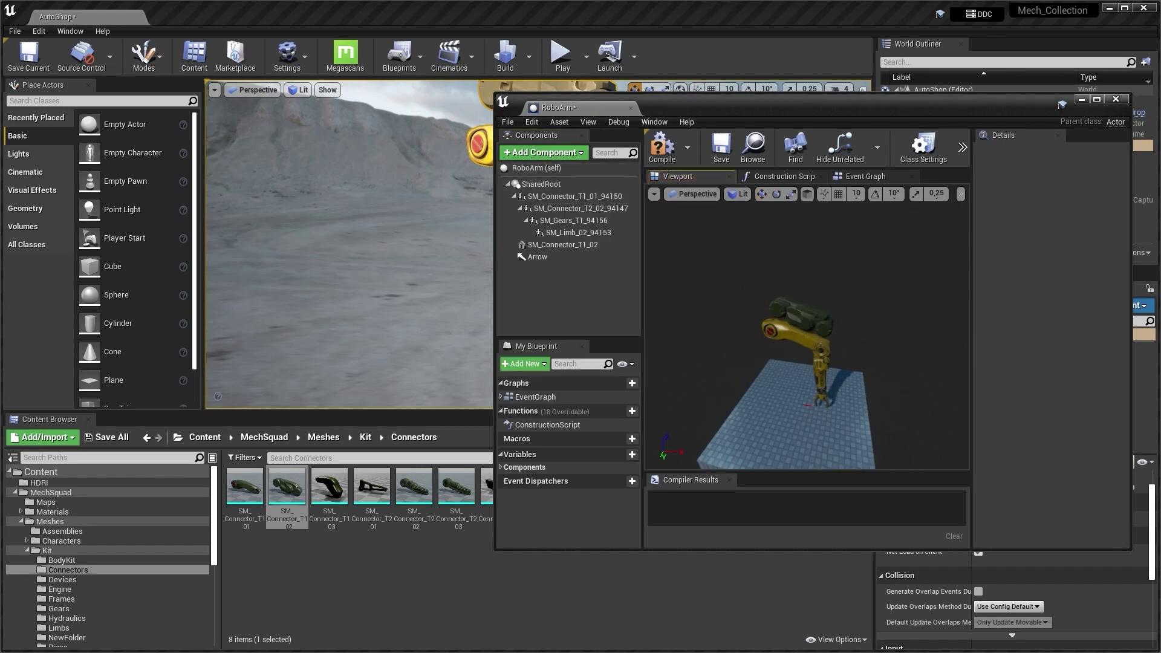
click(538, 257)
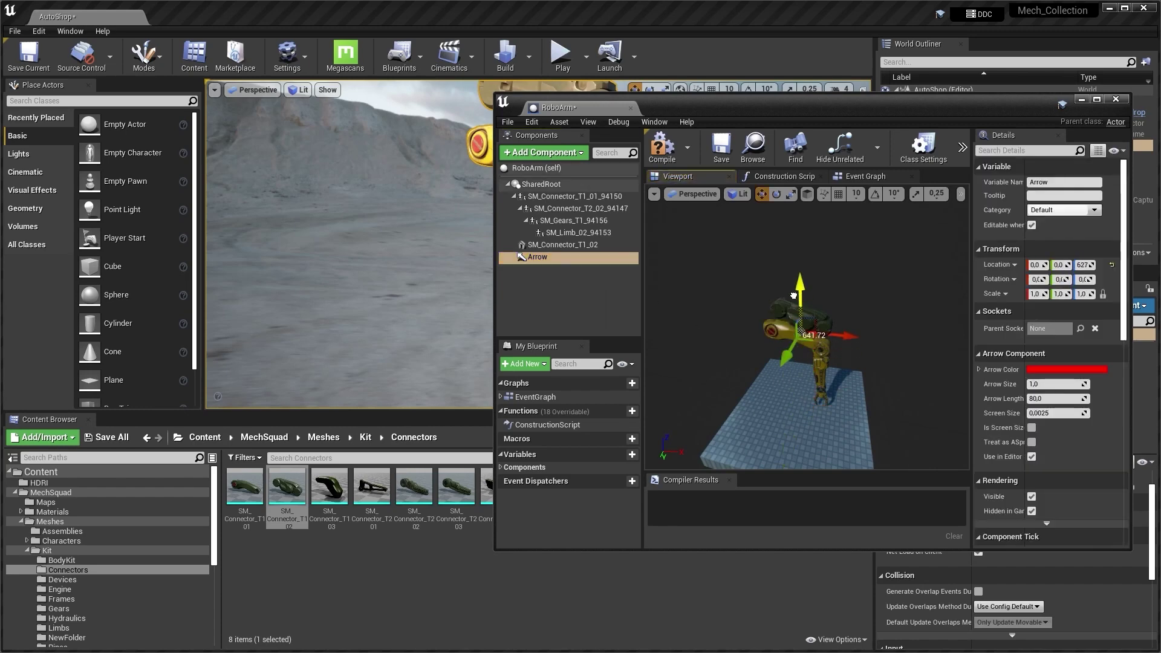
drag(794, 296, 793, 291)
key(w)
right_drag(793, 290, 802, 298)
drag(789, 300, 888, 309)
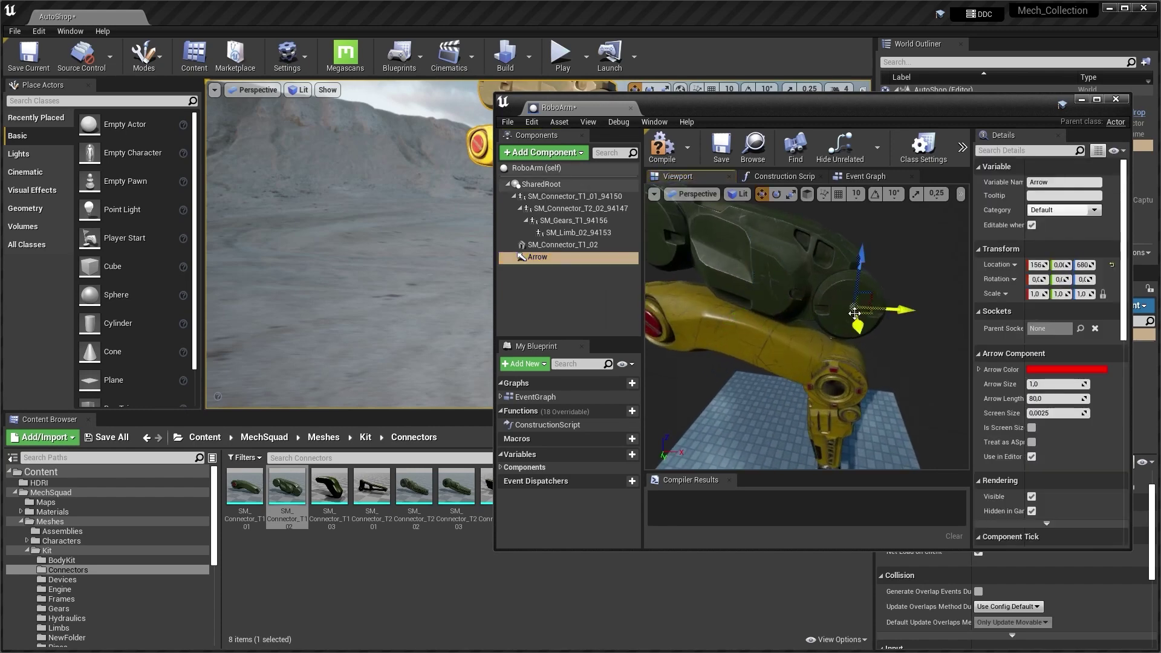
Shift the Arrow component sideways along Y to about -18, keeping it at the green connector's lower round joint
key(d)
right_drag(854, 313, 772, 240)
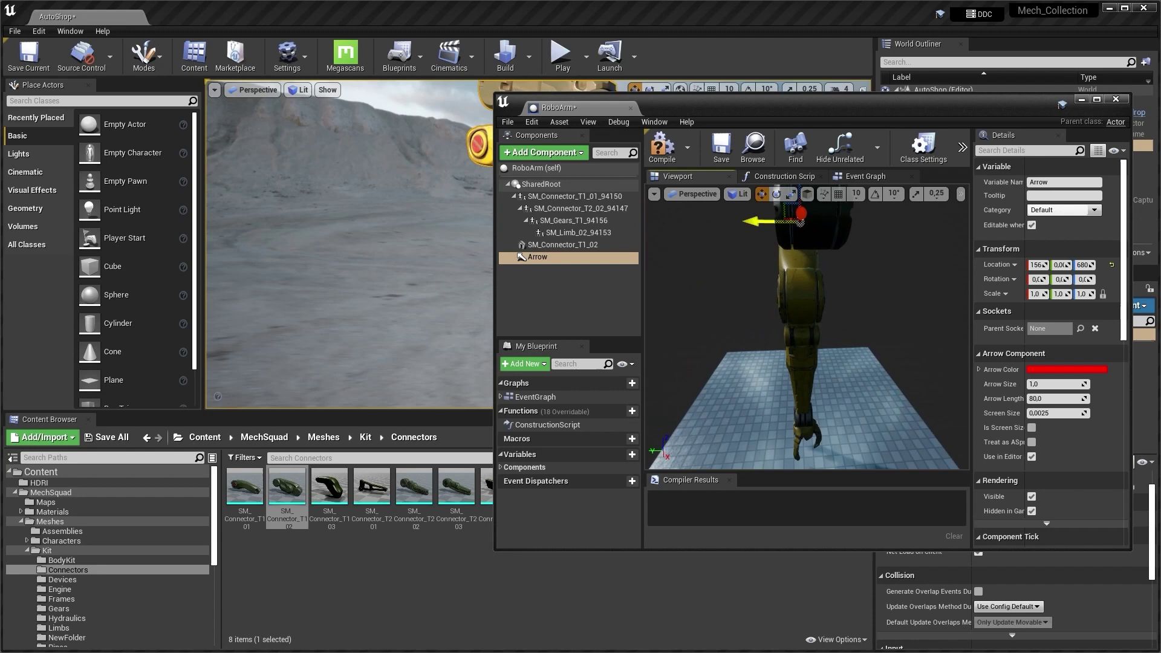
drag(755, 222, 766, 222)
key(a)
right_drag(765, 222, 877, 239)
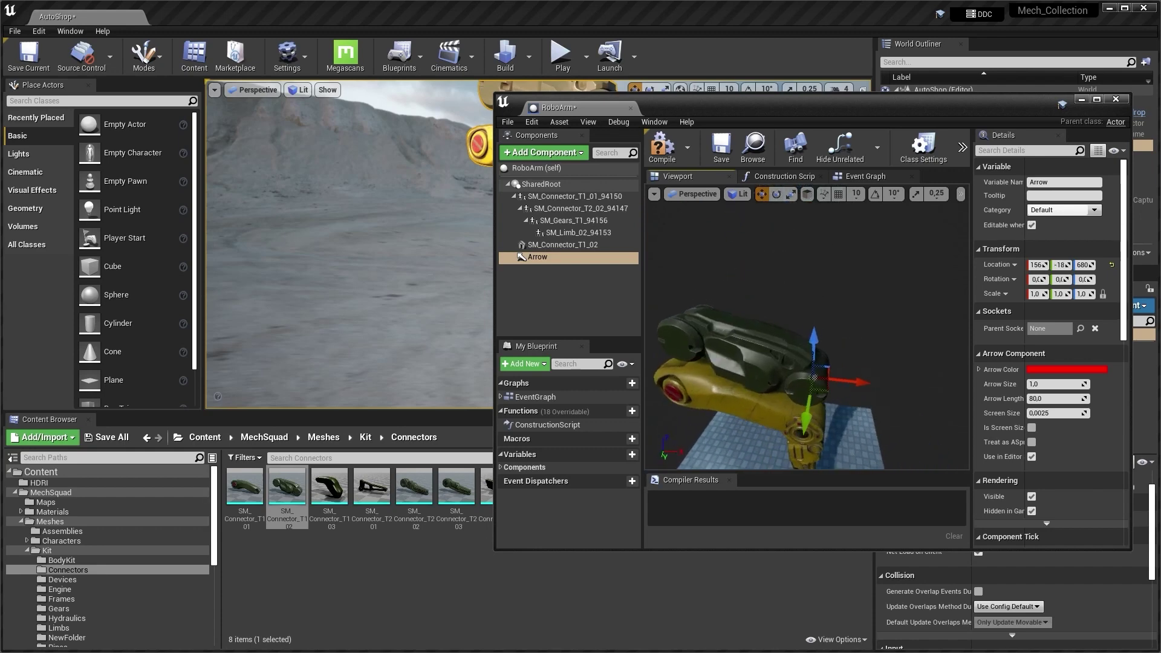
Parent SM_Connector_T1_02 to the Arrow component, and try rotating the Arrow to swing the connector around its joint
click(561, 247)
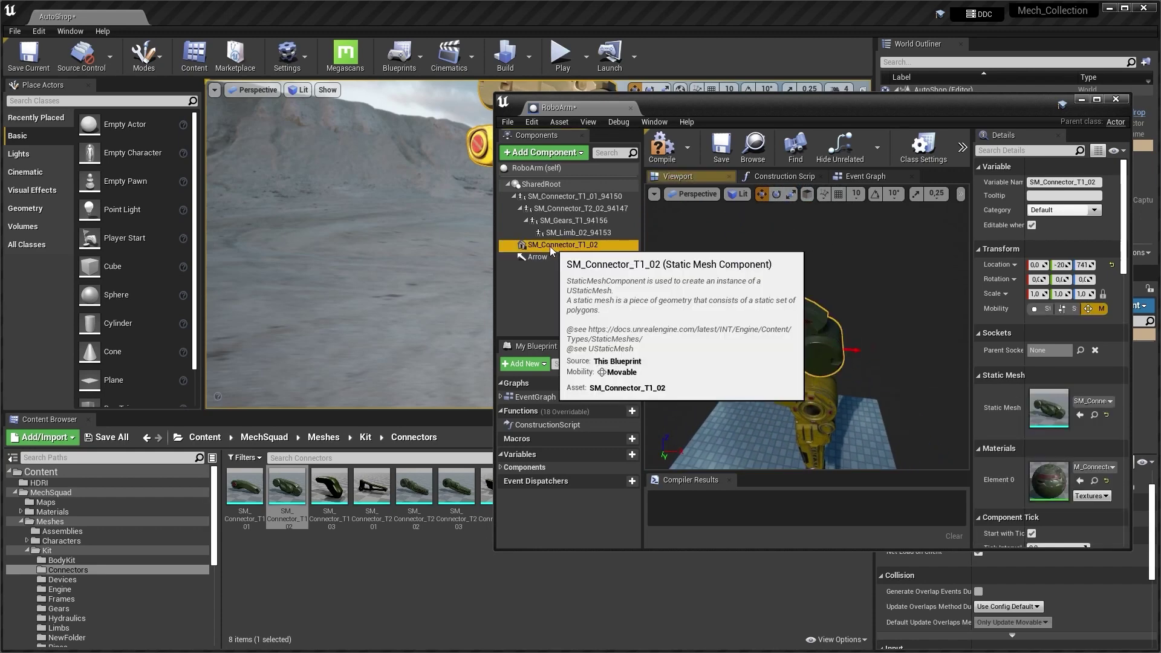
drag(550, 250, 550, 257)
right_drag(703, 338, 735, 333)
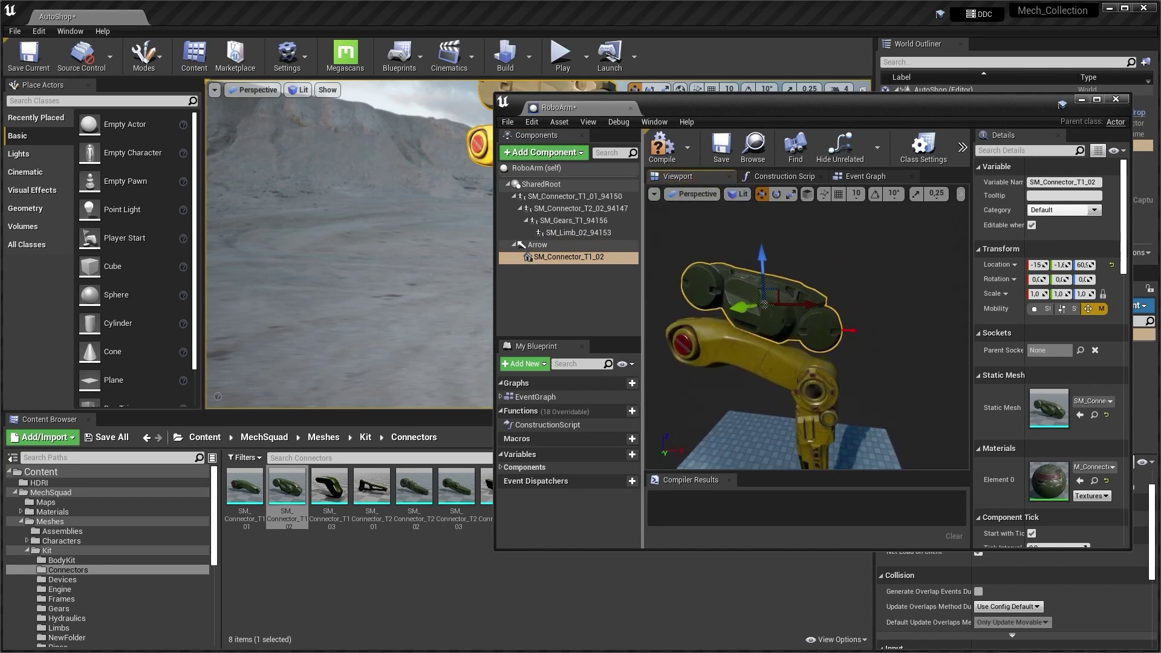
click(537, 244)
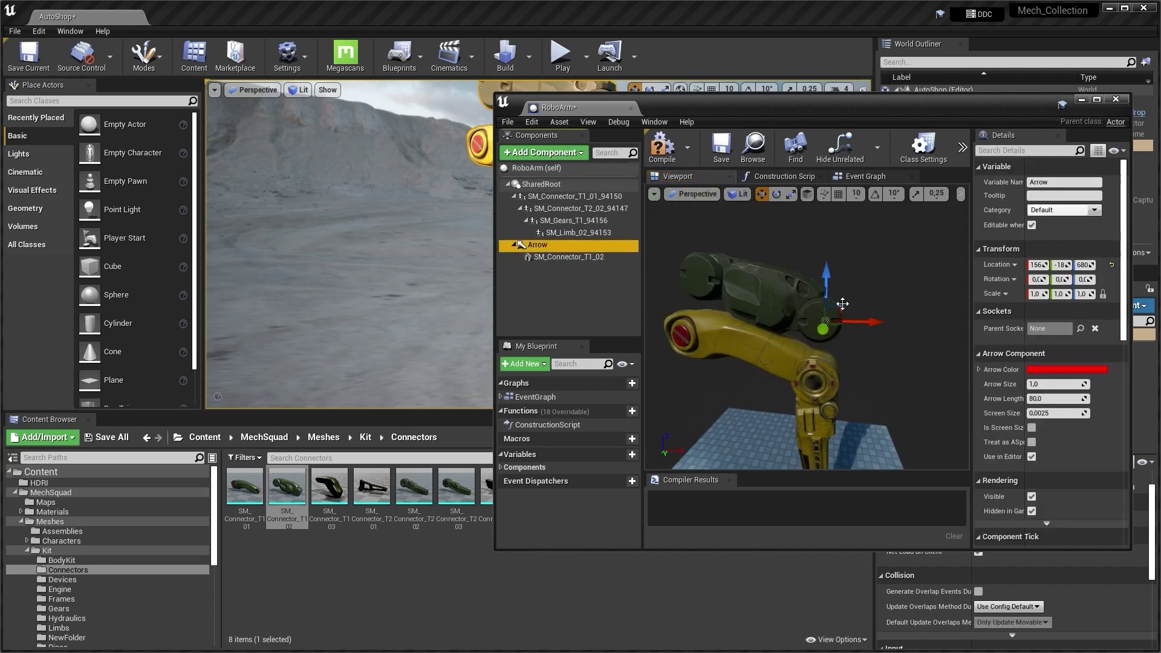
key(e)
drag(876, 283, 893, 320)
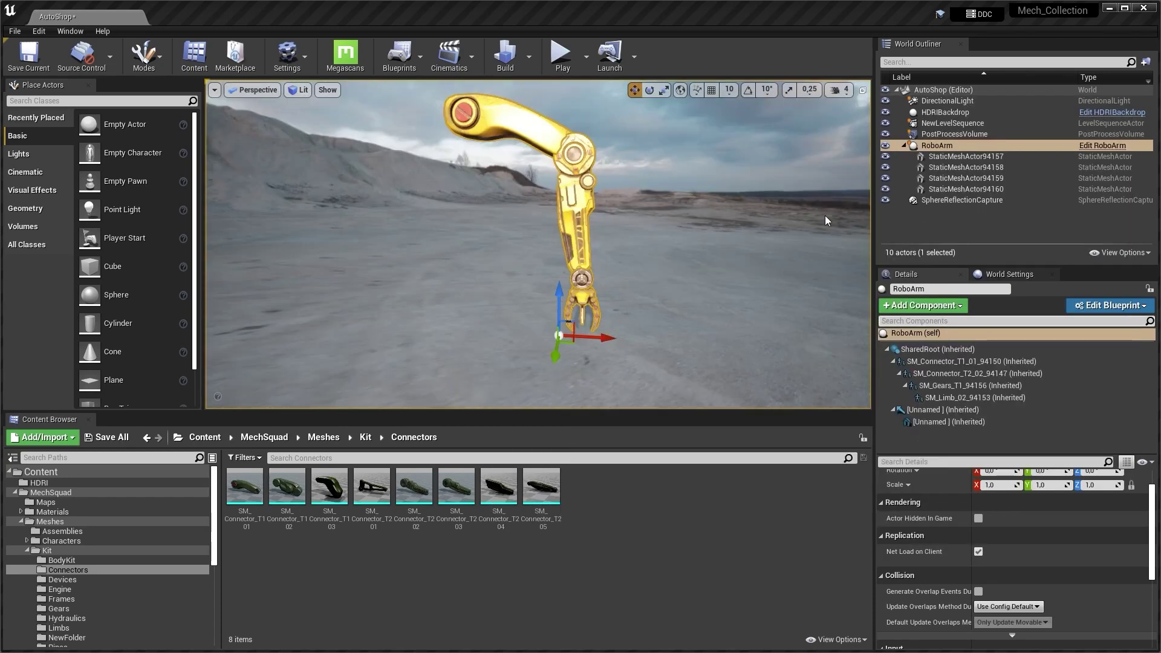
Add a level sequence named NewLevelSequence, saved in a new Cinematic folder under Content
key(f)
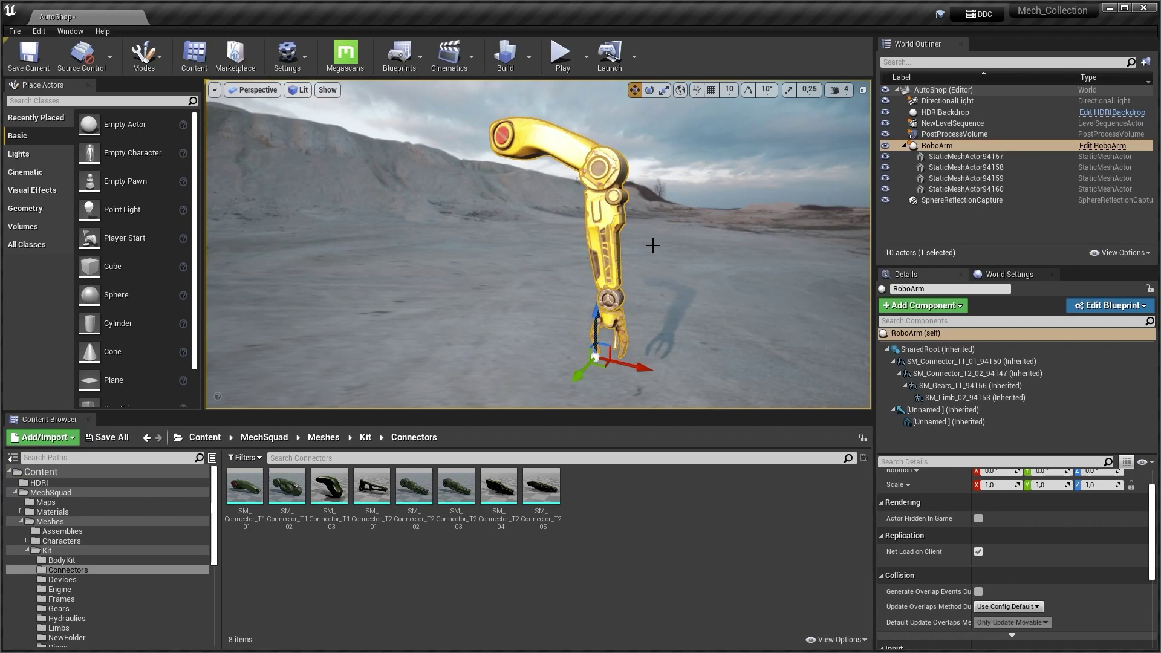
mouse_move(538, 244)
right_down()
mouse_move(581, 252)
mouse_move(543, 251)
right_up()
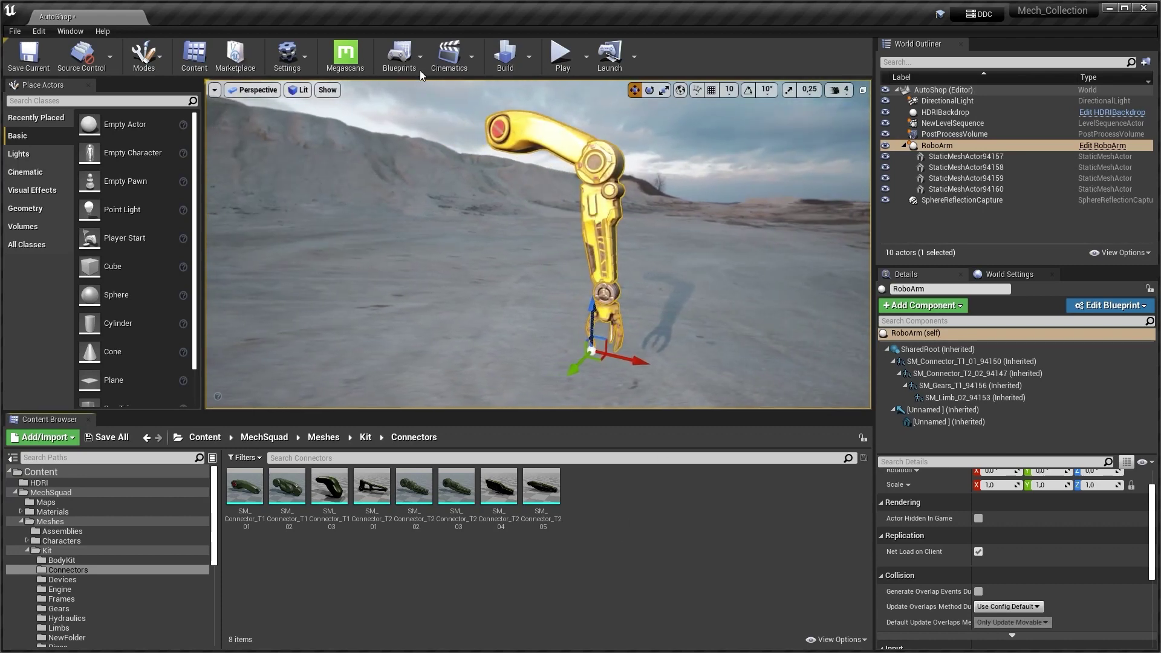
click(451, 54)
click(477, 92)
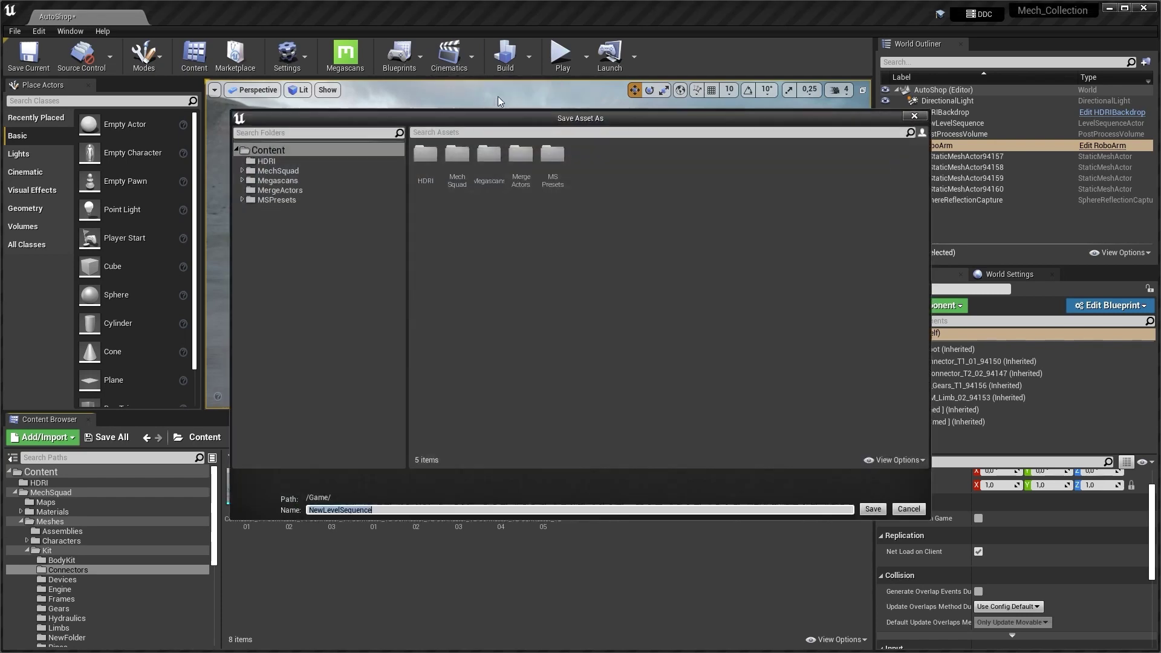
right_click(537, 282)
click(574, 295)
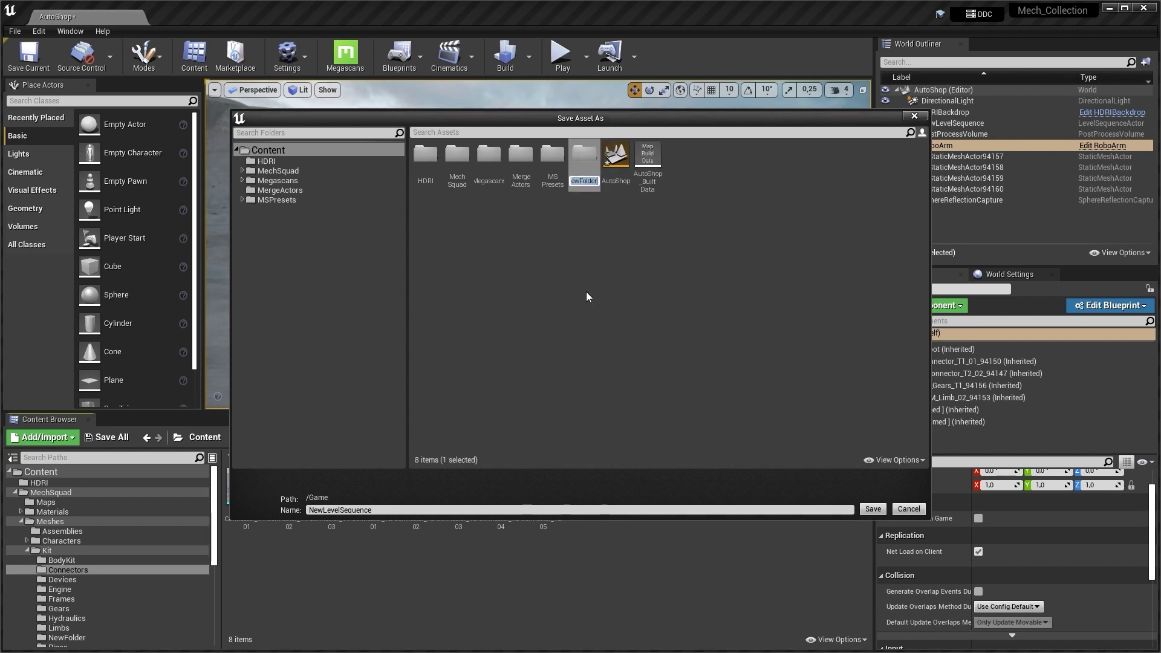
text(C)
text(i)
text(nemat)
text(ic)
key(Return)
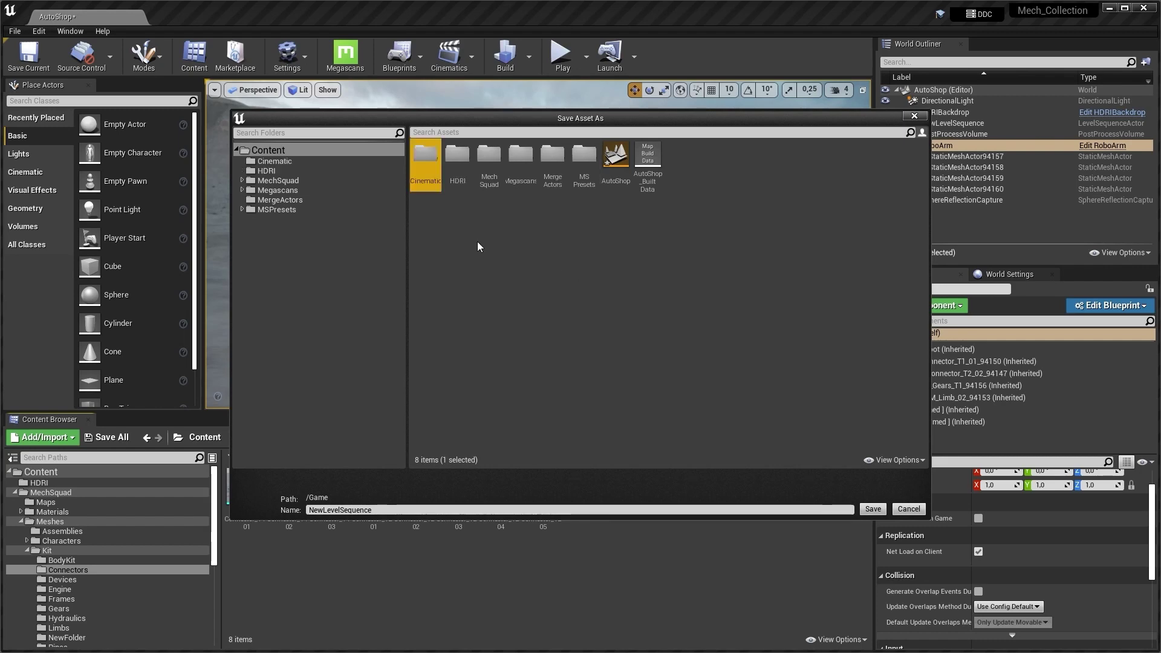
double_click(429, 169)
click(873, 509)
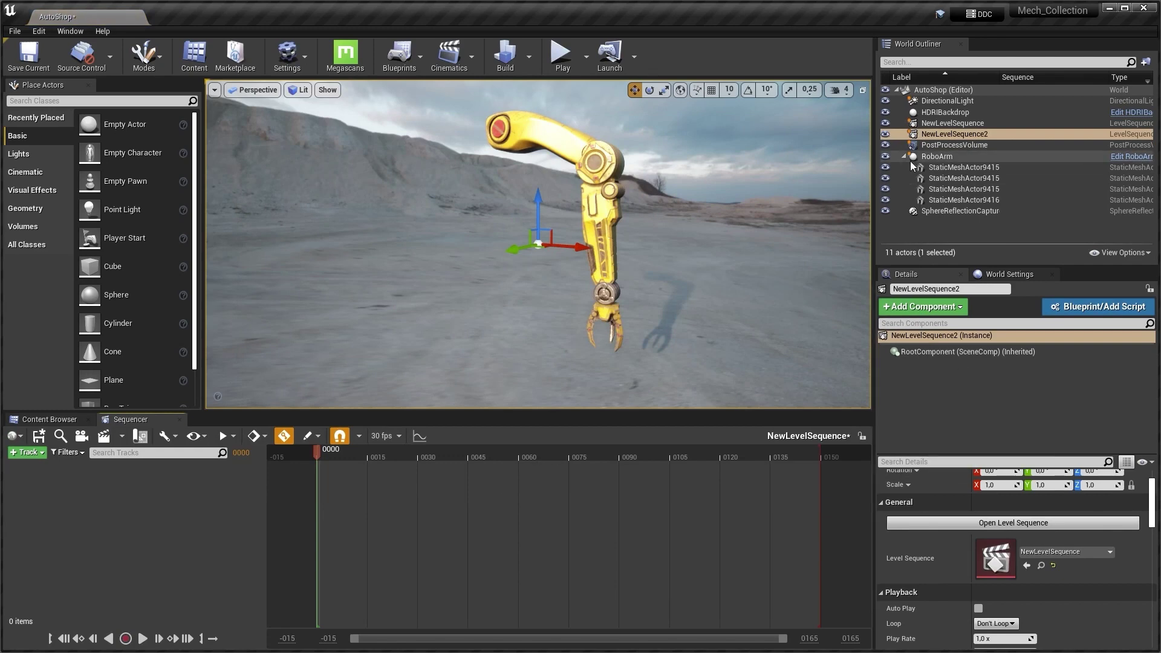
Collapse the RoboArm actor's children in the outliner and add RoboArm to the NewLevelSequence timeline
click(903, 157)
drag(937, 159, 315, 488)
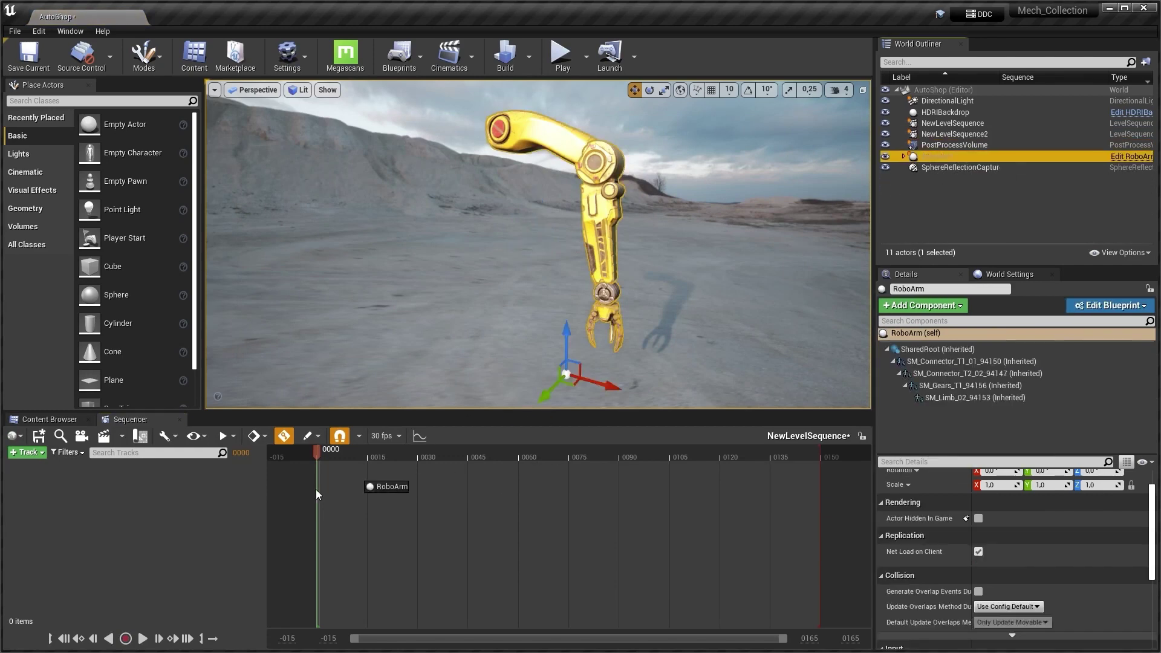
drag(154, 528, 138, 519)
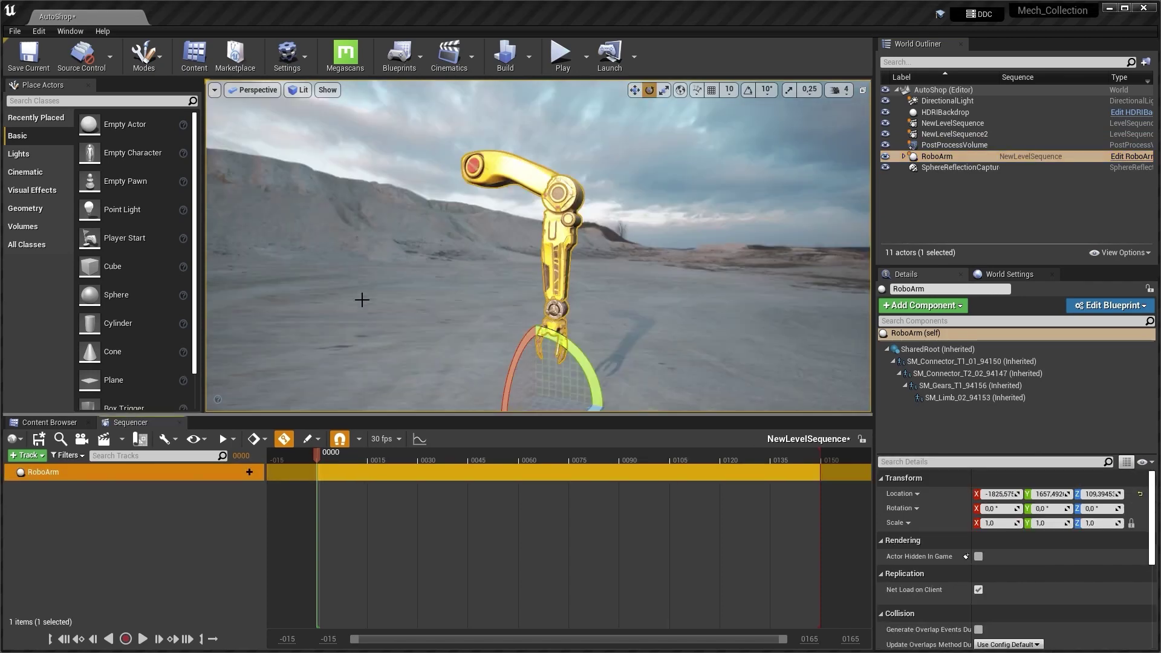
right_drag(464, 259, 478, 264)
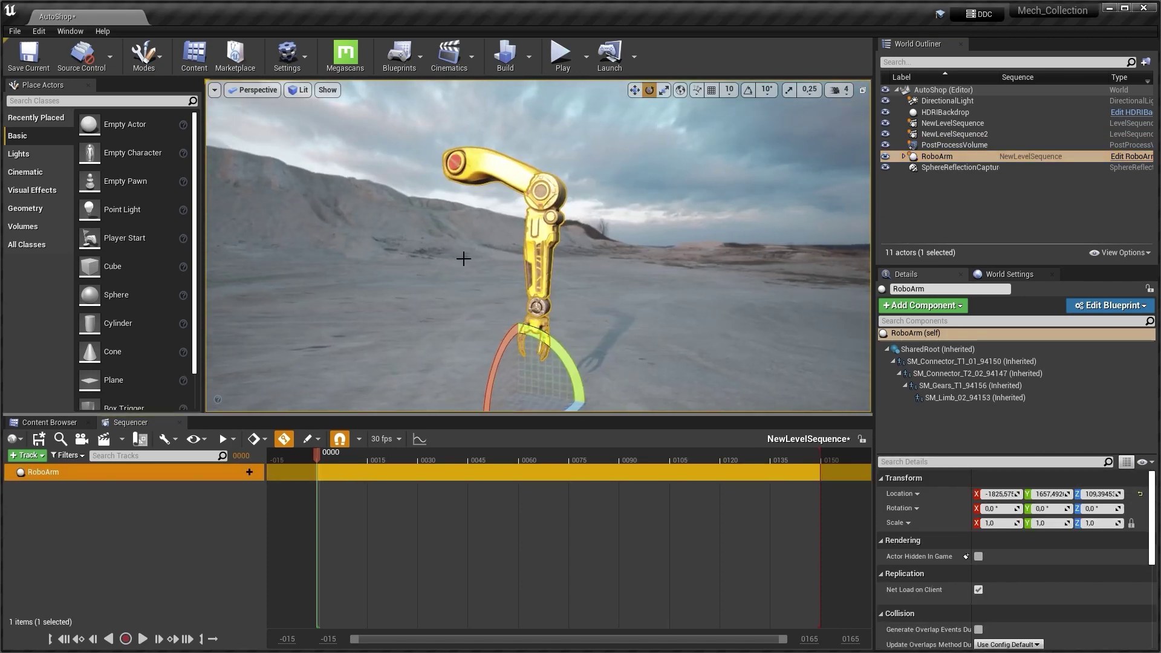
click(169, 544)
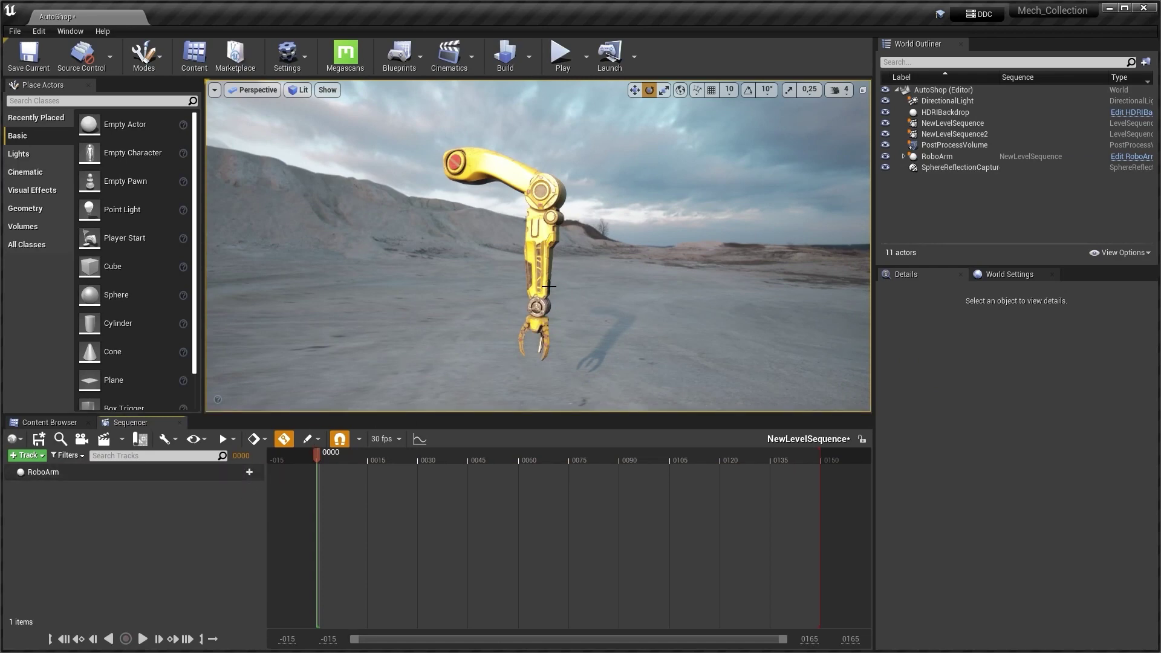
Rotate RoboArm's SM_Connector_T2_02_94147 component to about -66.4° around Y and select its SM_Limb_02_94153 gripper component
click(538, 244)
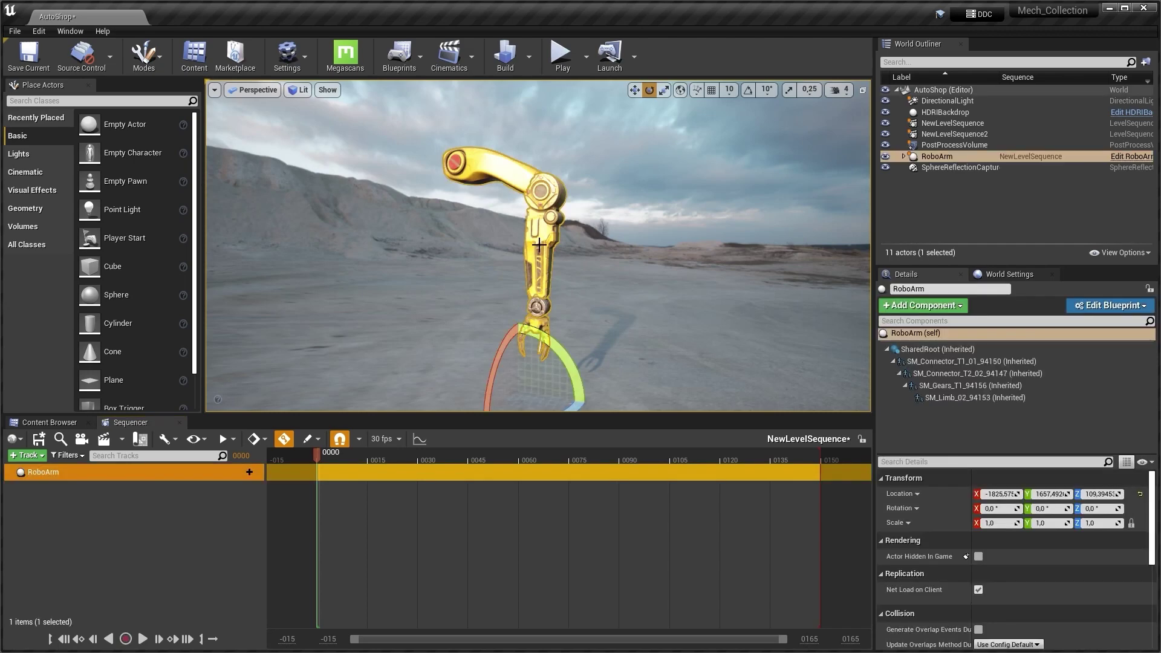
click(541, 241)
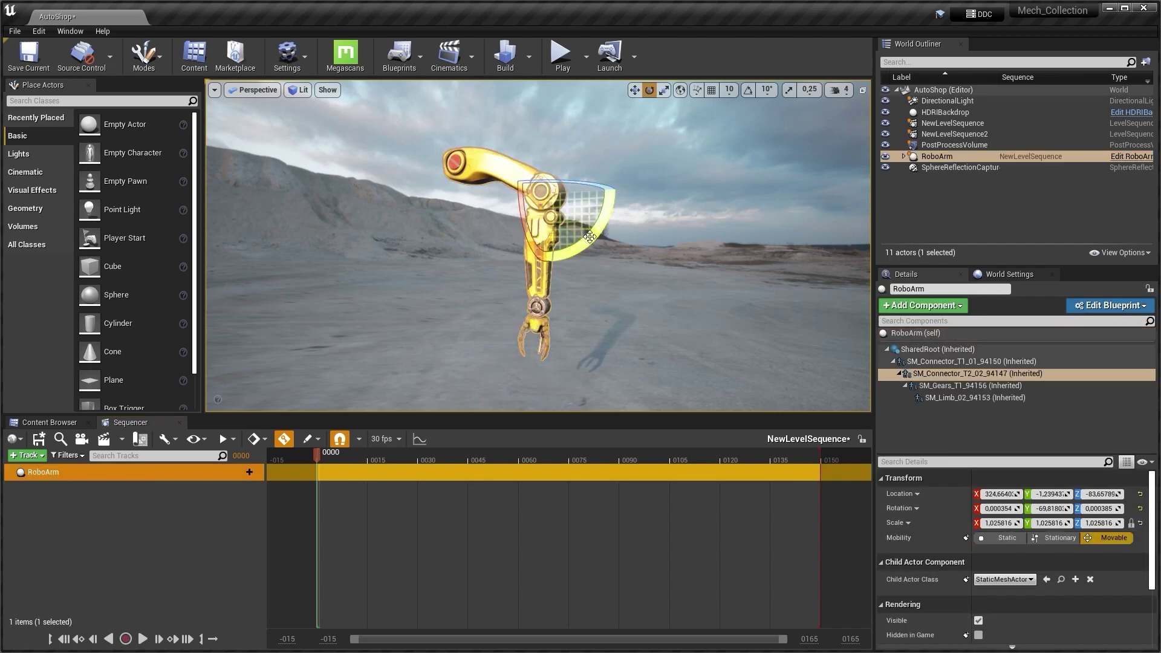
click(545, 330)
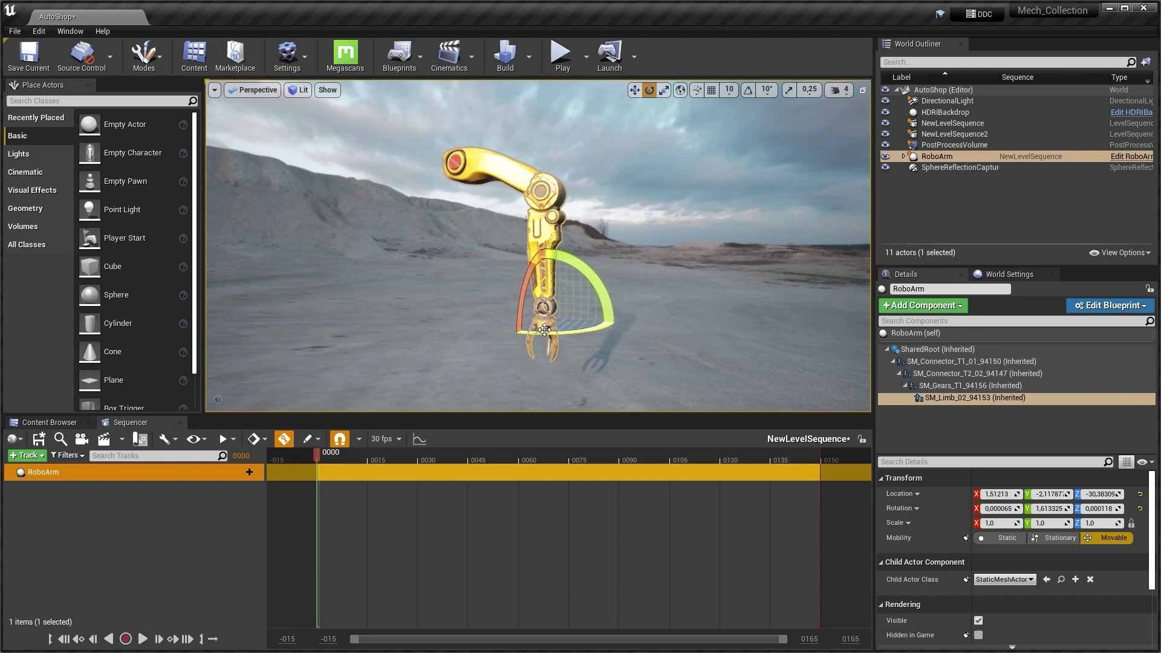
Add the SM_Connector_T2_02_94147 and SM_Limb_02_94153 components as tracks under RoboArm in the sequence
click(239, 474)
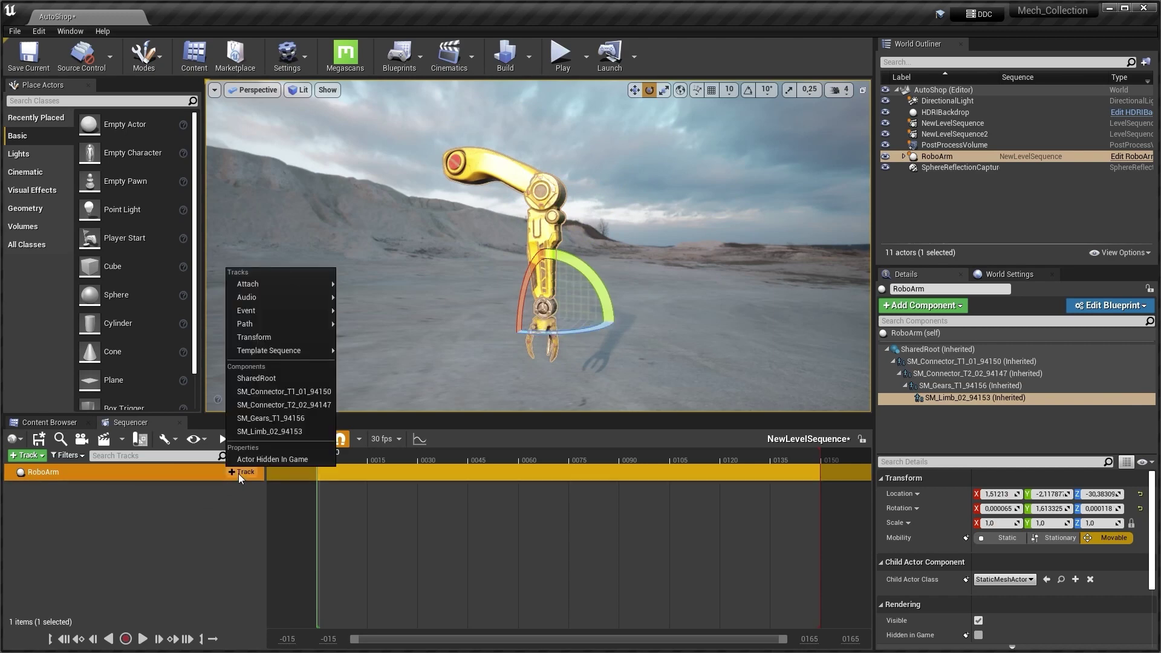
click(280, 405)
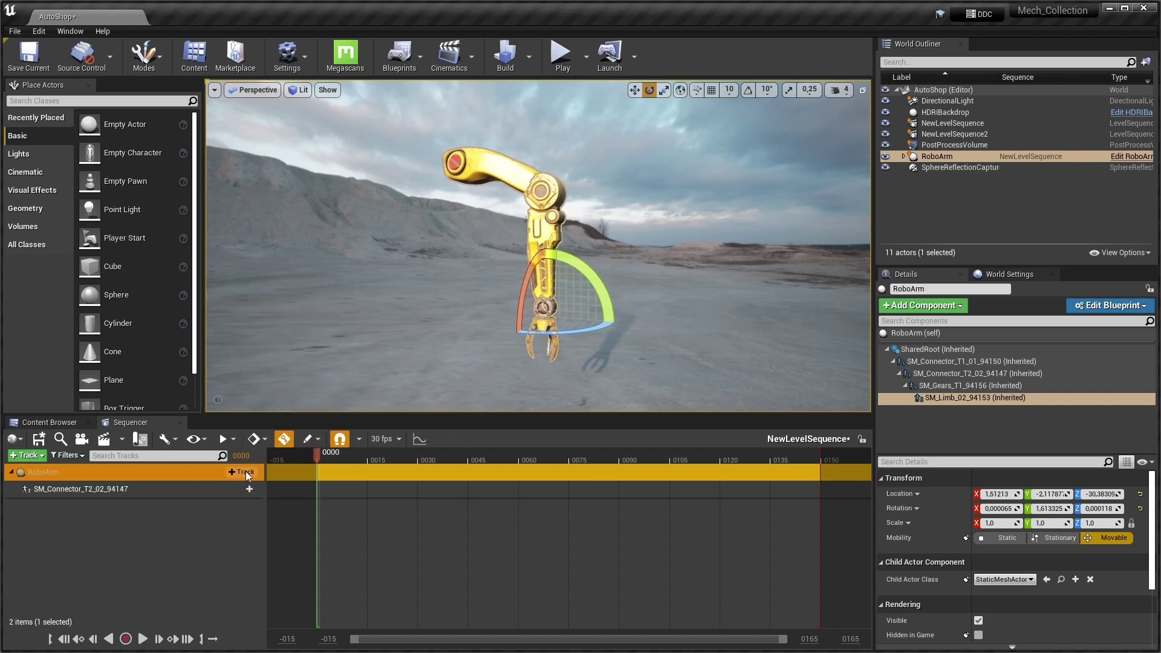
click(246, 471)
click(263, 430)
click(245, 532)
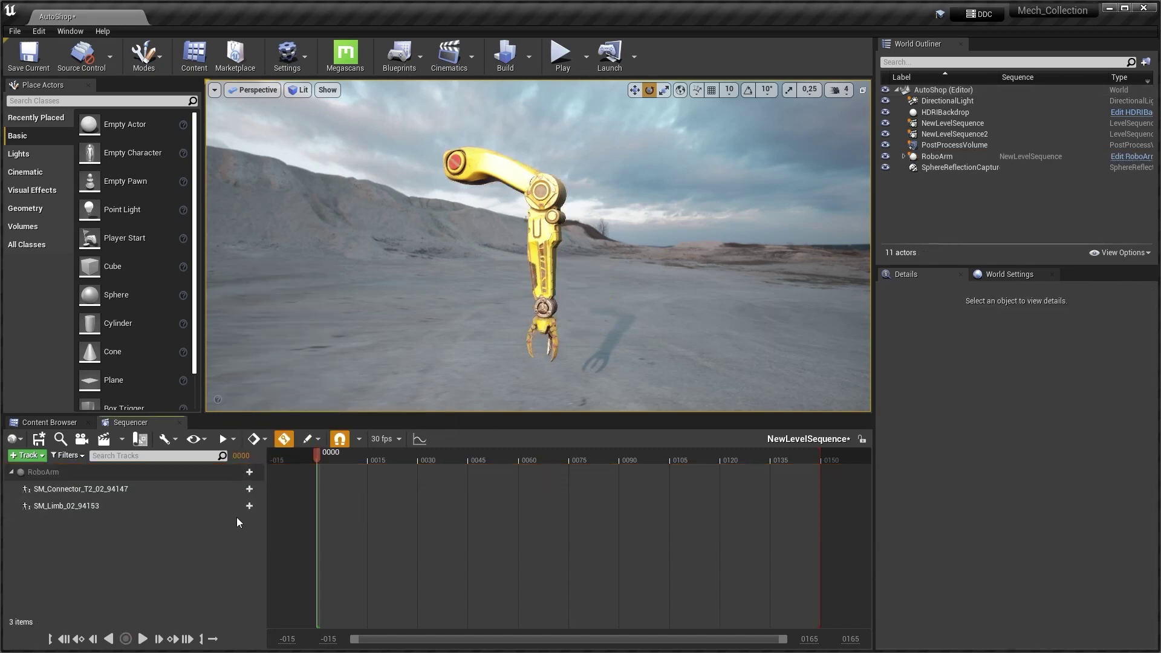
Add a Transform track to both SM_Connector_T2_02_94147 and SM_Limb_02_94153 in the sequence
click(107, 495)
click(126, 506)
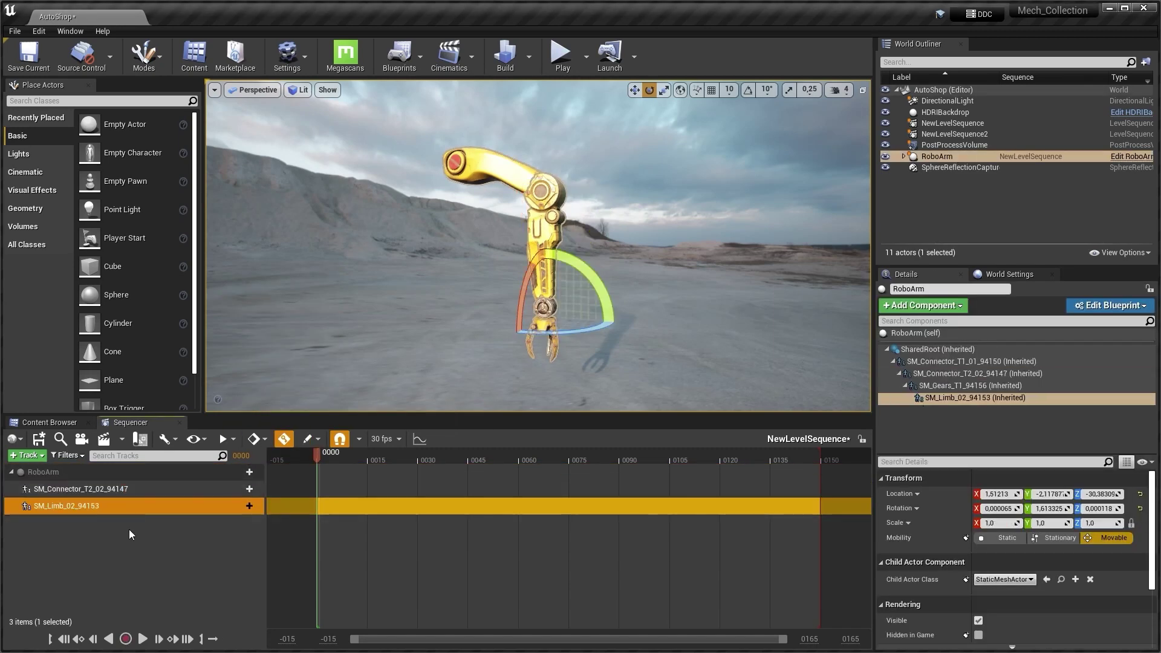
click(129, 528)
click(202, 492)
click(232, 489)
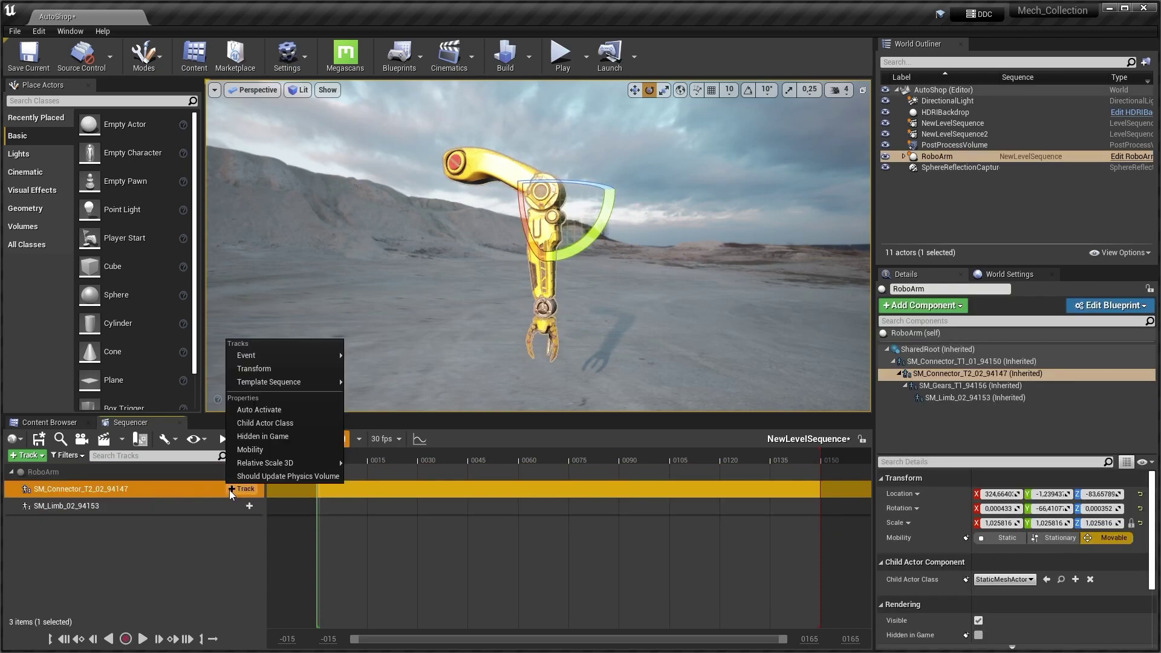
click(258, 375)
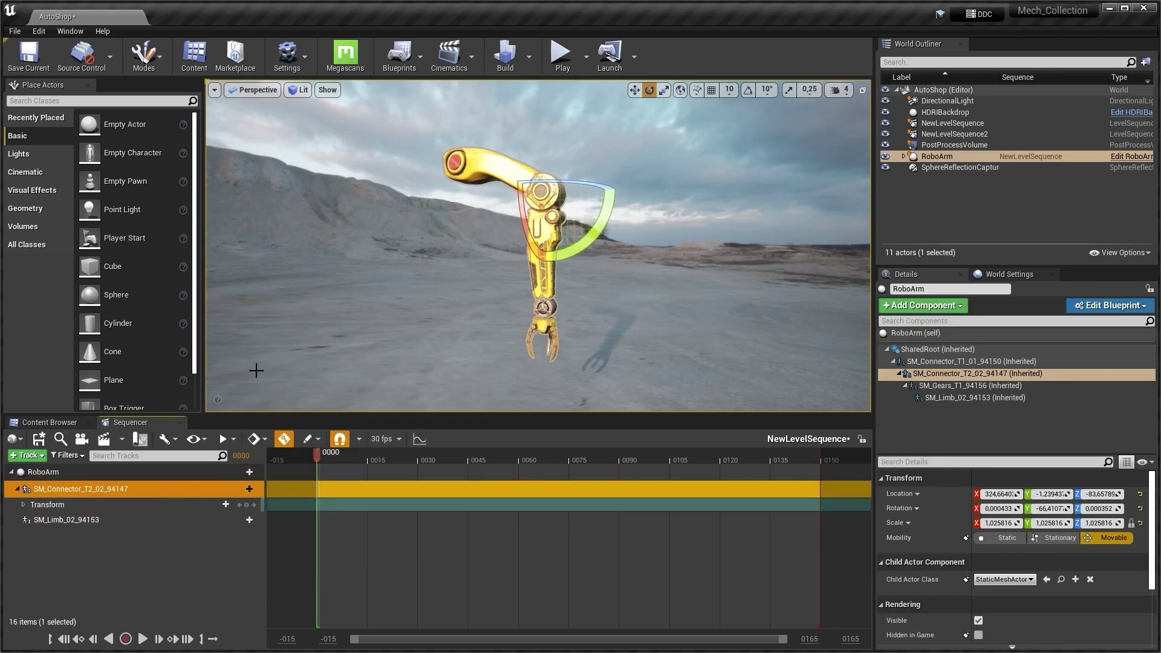
click(239, 517)
click(254, 399)
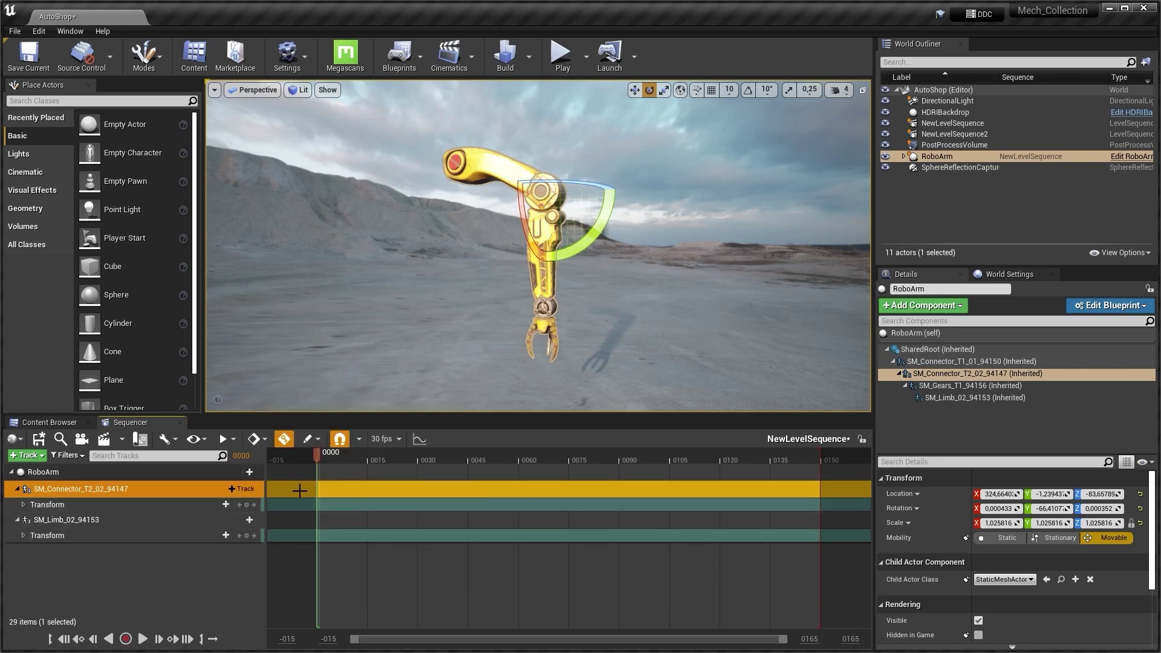
Set a Transform keyframe at frame 0 for both the connector and the limb component
click(210, 583)
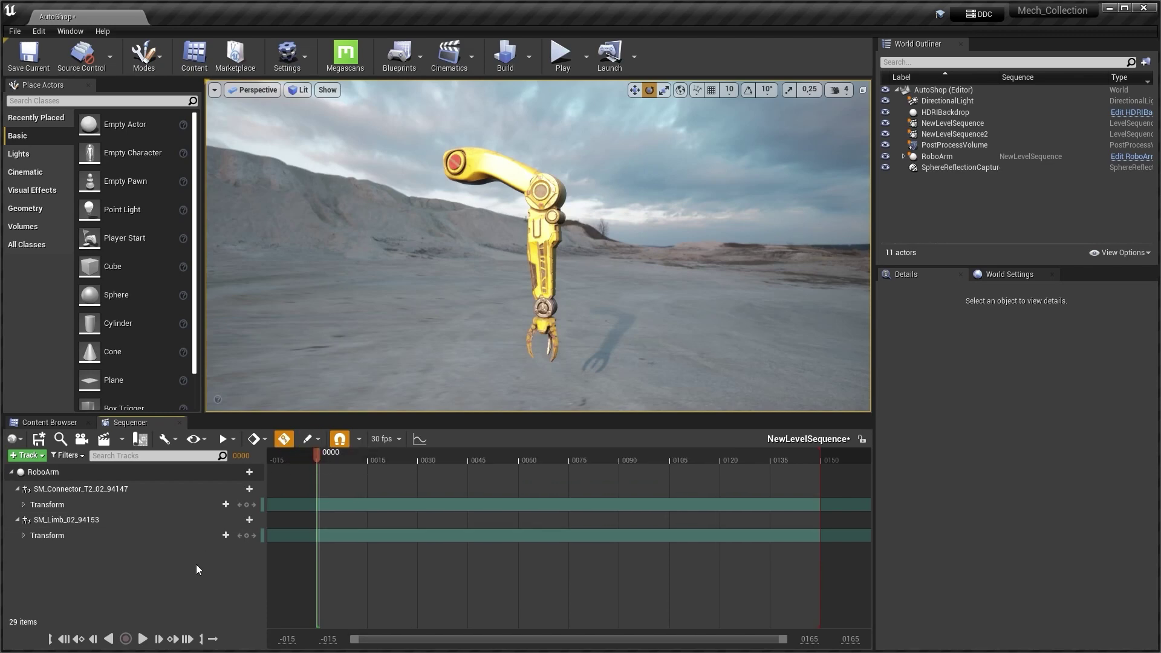
click(247, 504)
click(246, 536)
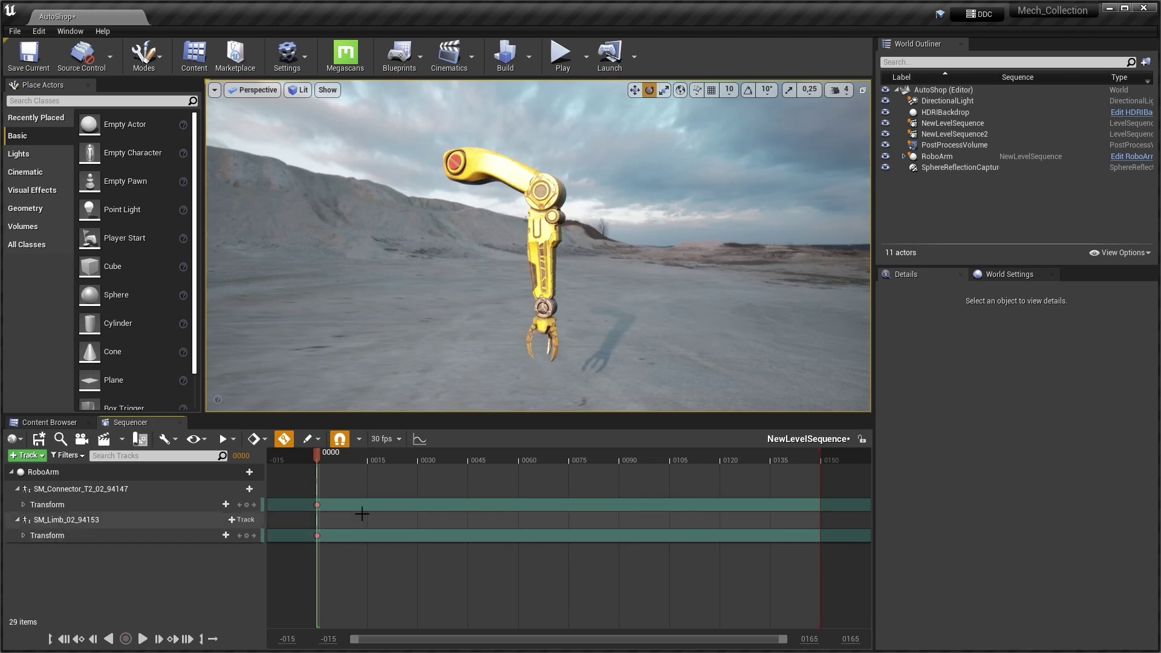
At frame 59, rotate SM_Connector_T2_02_94147 to about -43.7° and SM_Limb_02_94153 to about -19.3° around Y as second keyframes
drag(316, 458, 518, 479)
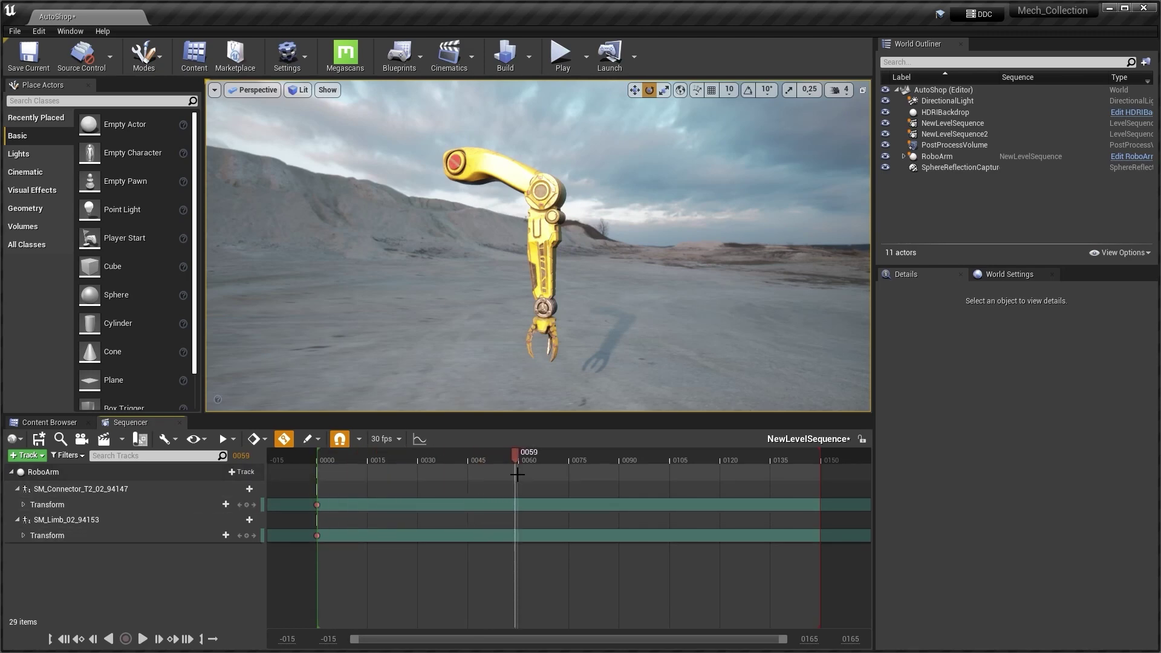
click(541, 240)
click(540, 241)
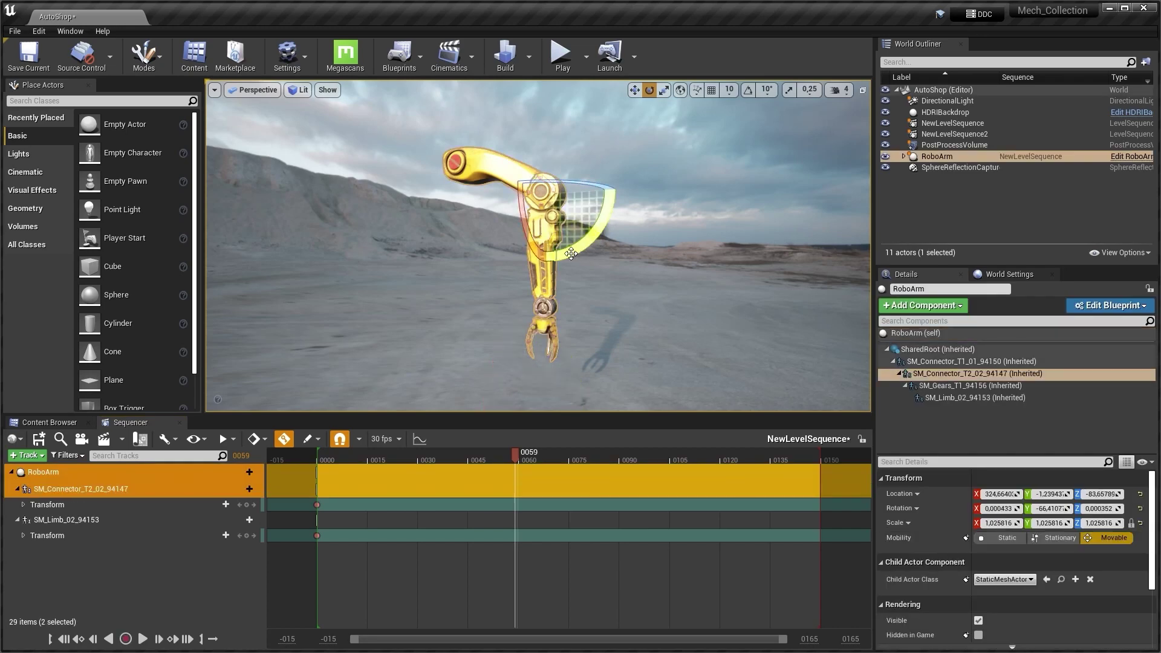
drag(571, 253, 582, 231)
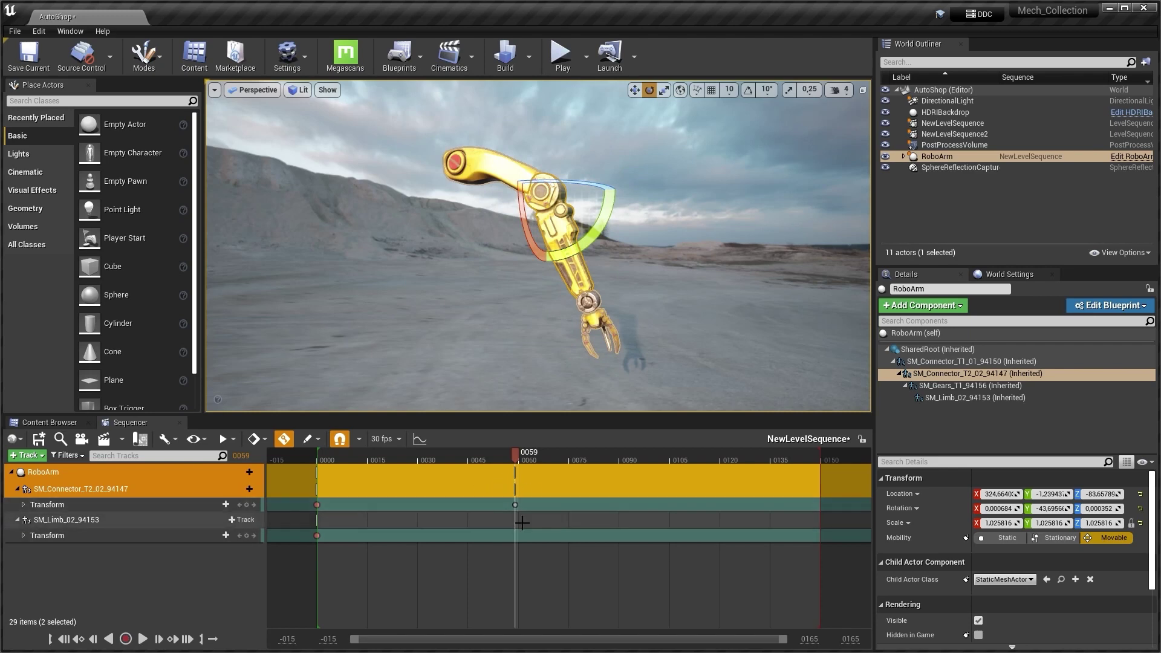
click(595, 320)
drag(655, 297, 664, 354)
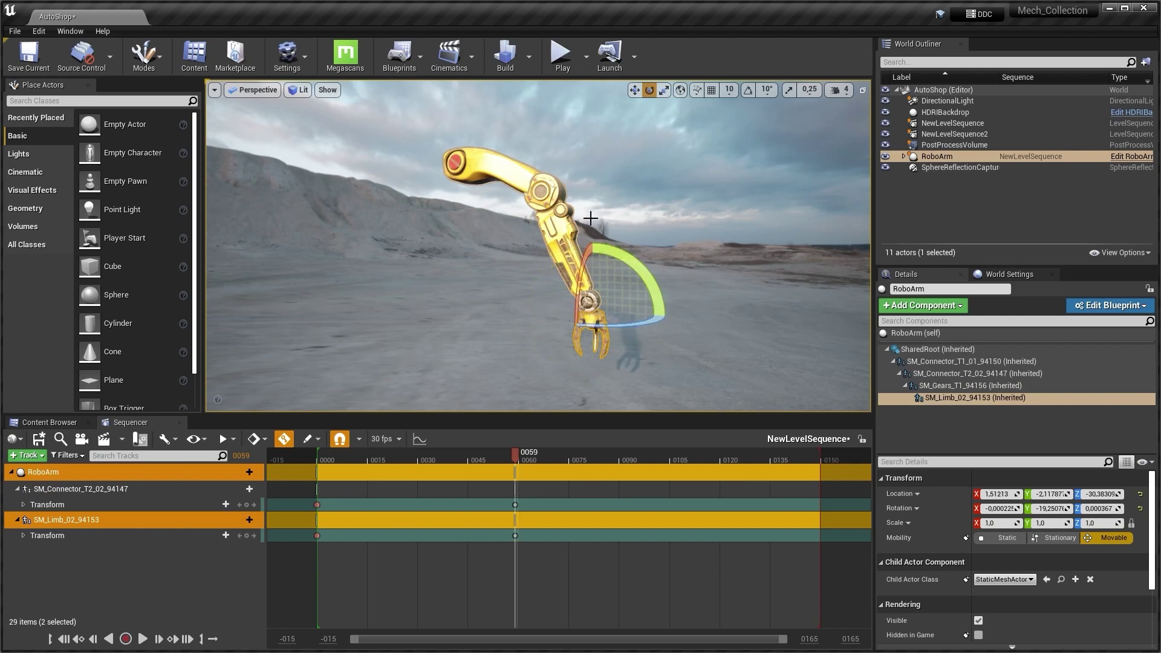
Move both components' second Transform keyframes to about frame 41 and scrub from frame 0 to preview the arm's motion
drag(515, 458, 516, 481)
drag(417, 491, 317, 496)
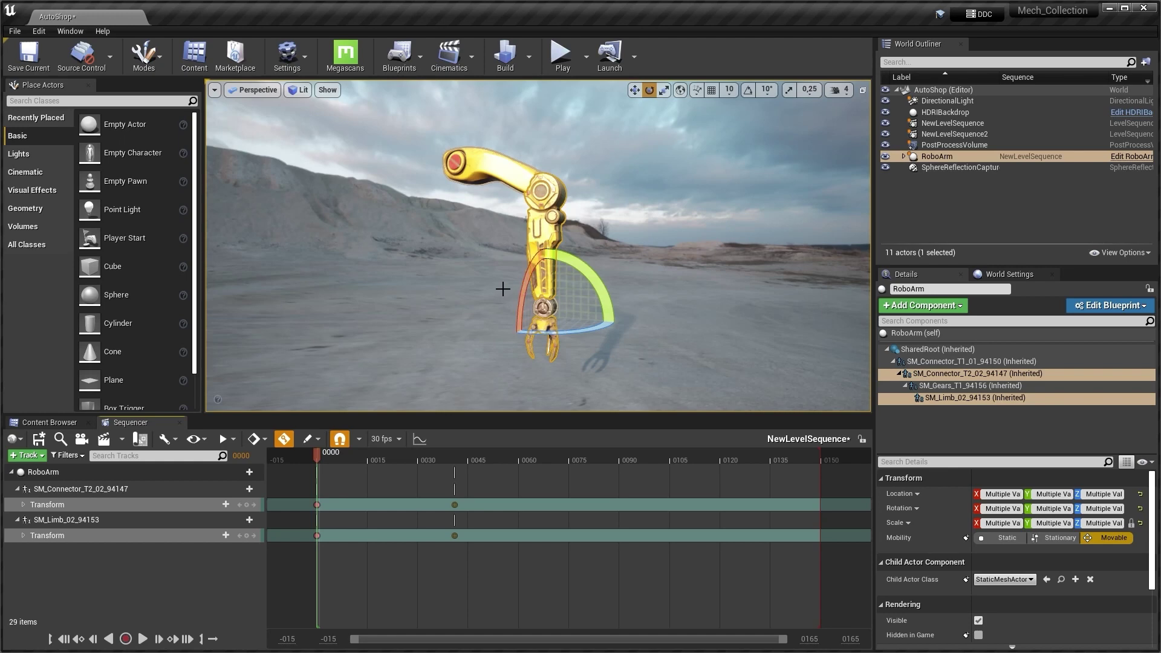
right_drag(505, 272, 538, 272)
alt+drag(529, 272, 511, 272)
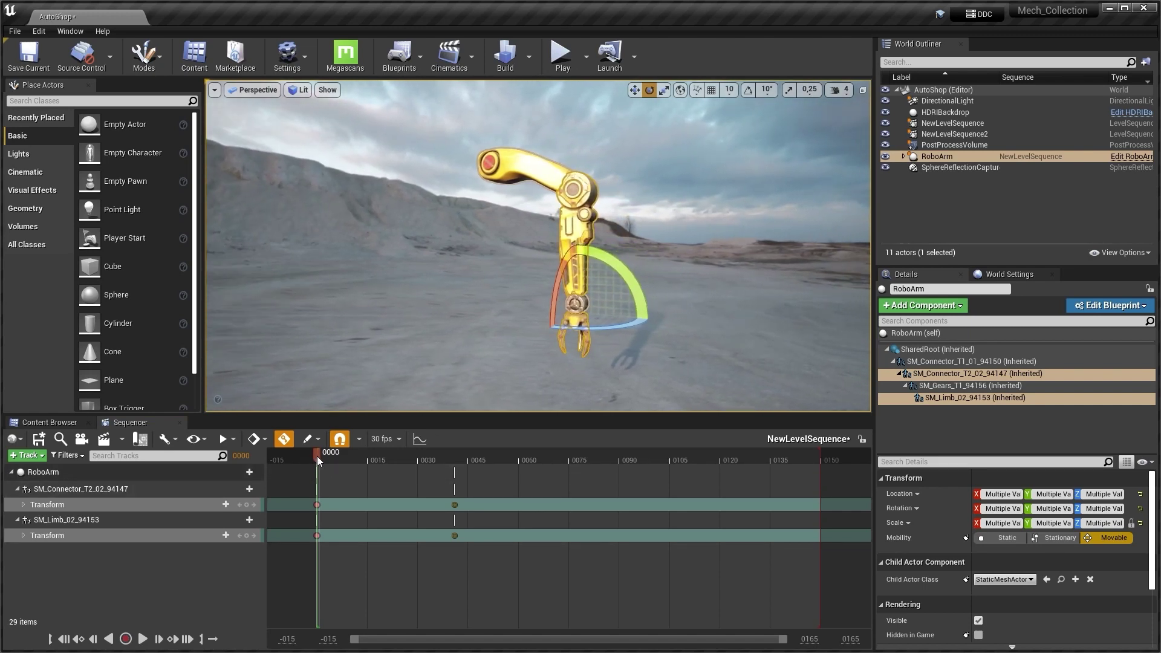
drag(317, 455, 387, 465)
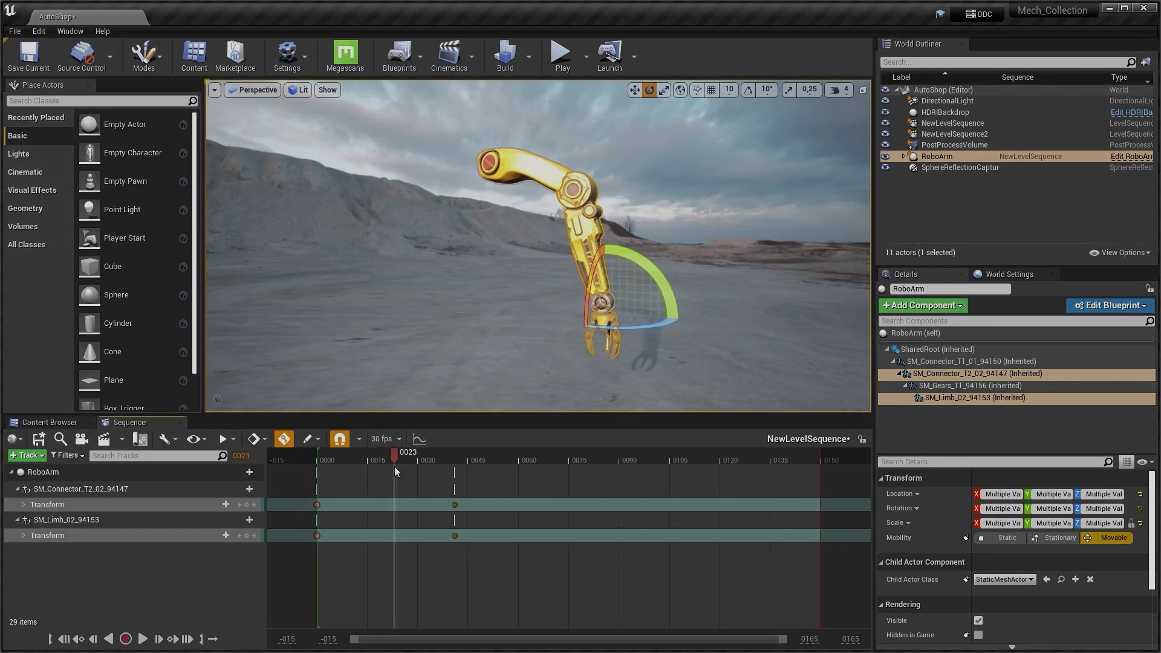